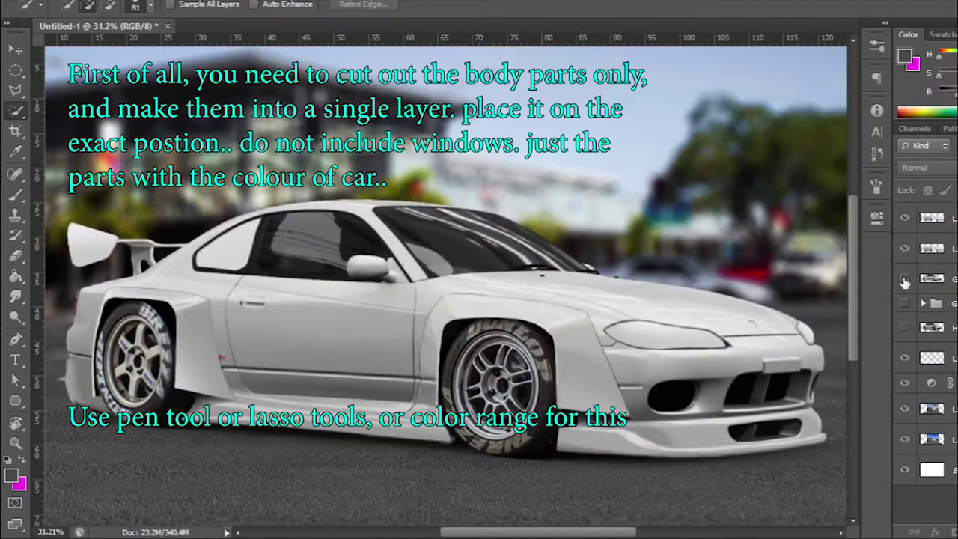
Hide the other car layers to preview the body-only layer on its own.
left_click(904, 281)
left_click(904, 281)
left_click(931, 280)
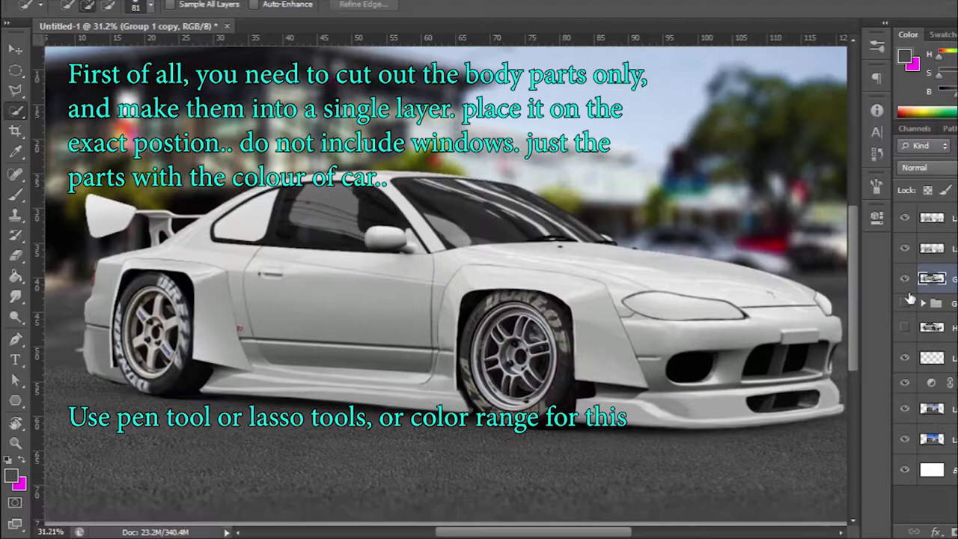
left_click(904, 278)
left_click(904, 248)
left_click(903, 217)
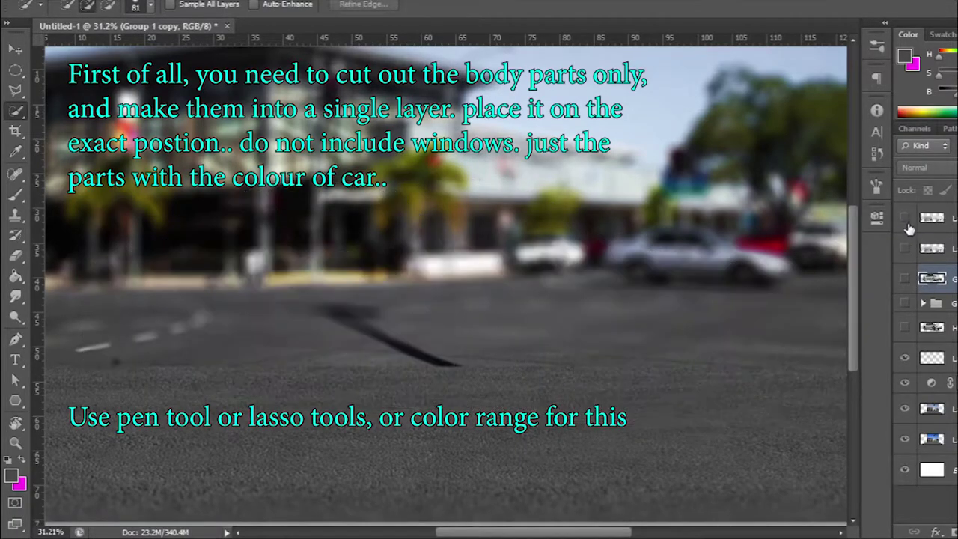
left_click(904, 217)
Select Layer 18 copy and turn the windows, spoiler and wheels layers back on.
left_click(950, 224)
left_click(904, 247)
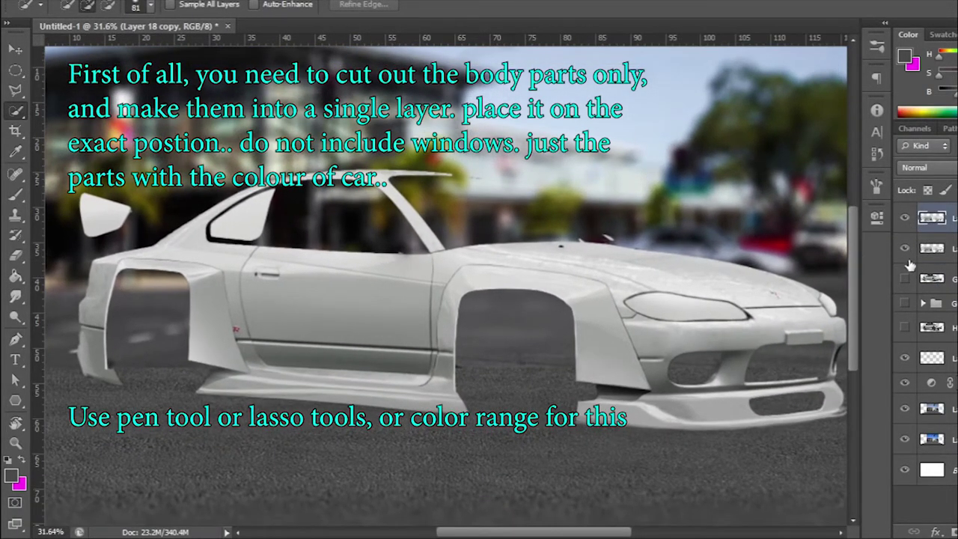
left_click(904, 279)
left_click(905, 279)
left_click(905, 279)
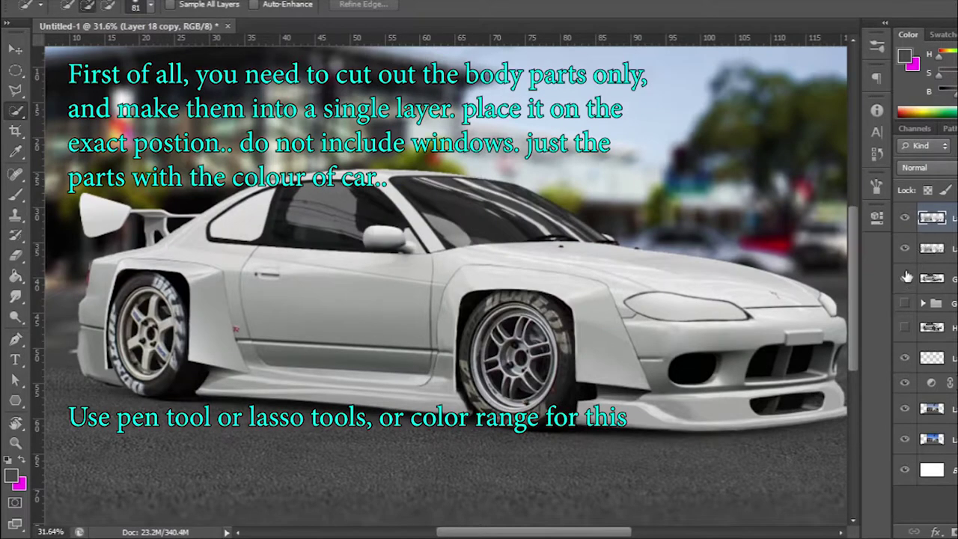
left_click(904, 278)
scroll(564, 262, "down", 2)
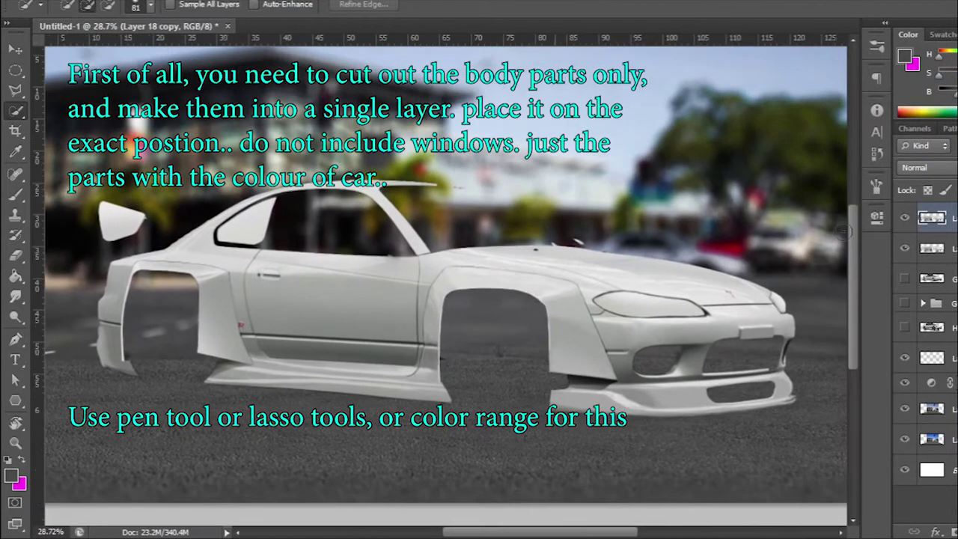
left_click(905, 219)
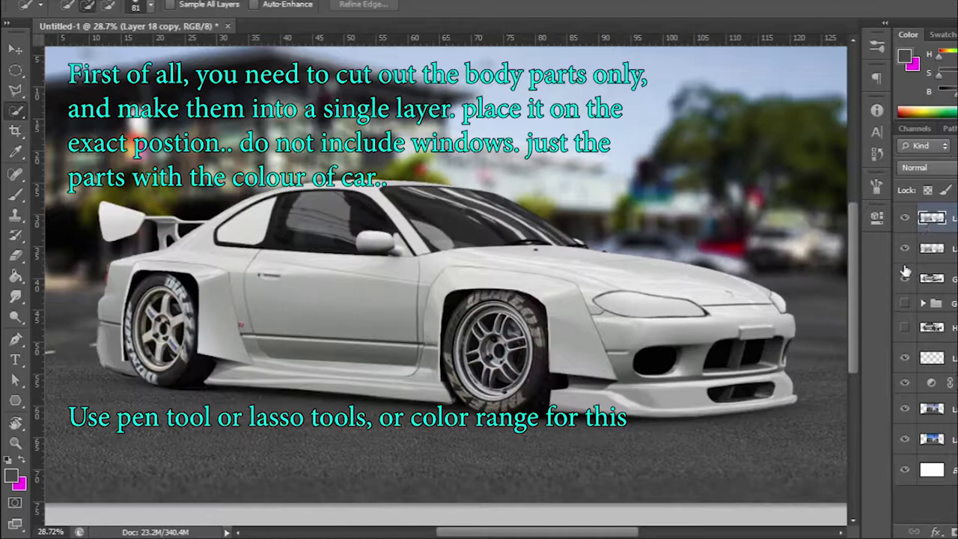
key("i")
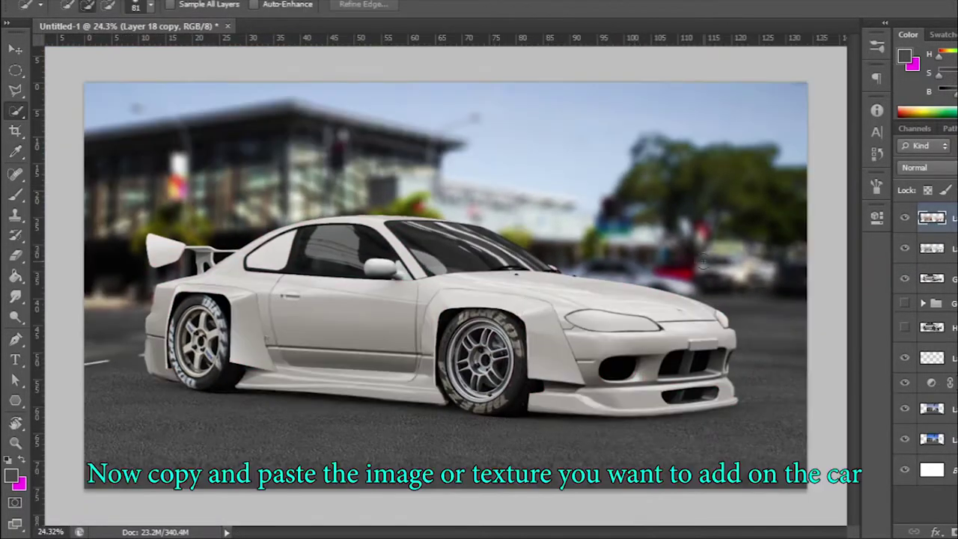
Paste the anime artwork as a new layer, flipped, tilted and shrunk over the car.
key("ctrl+v")
key("ctrl+t")
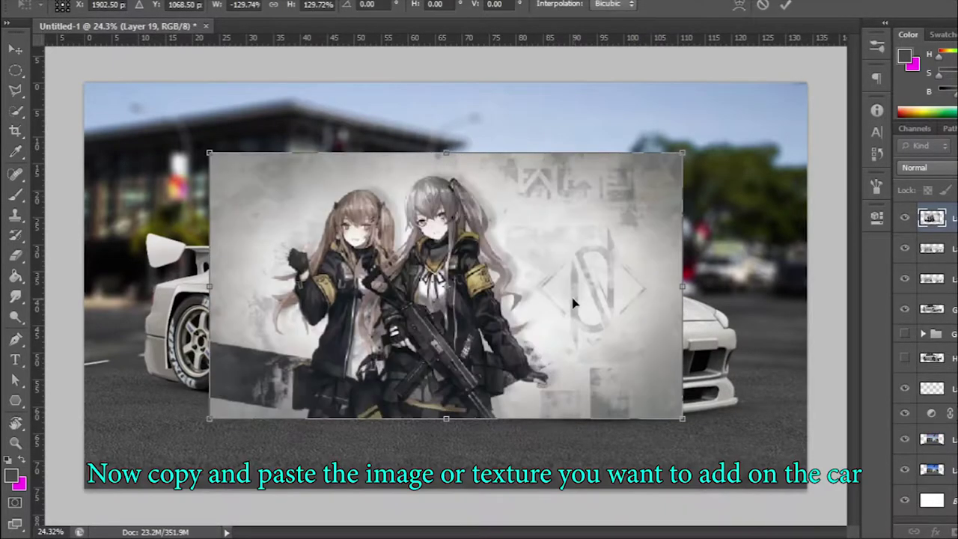
mouse_move(574, 305)
left_mouse_down()
mouse_move(457, 323)
mouse_move(541, 304)
left_mouse_up()
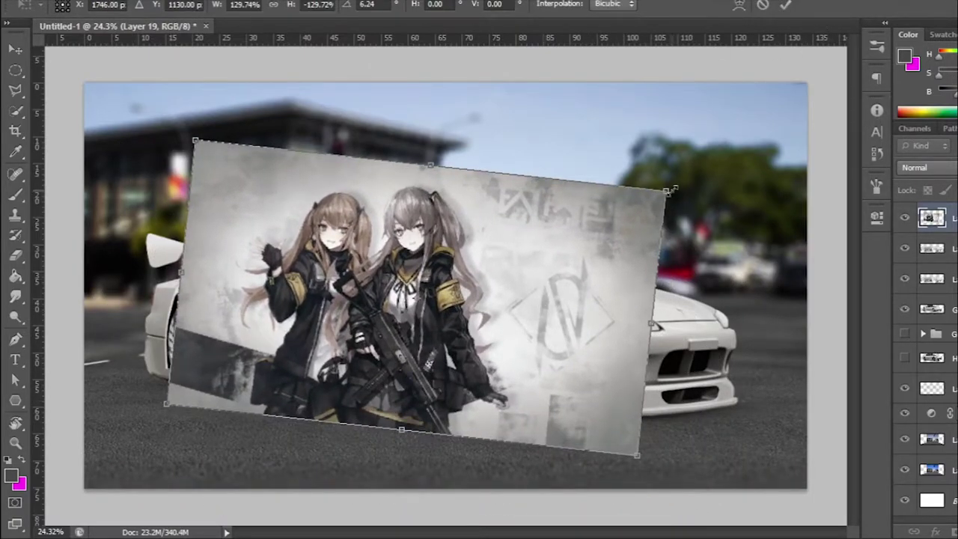
left_click_drag(671, 190, 481, 280)
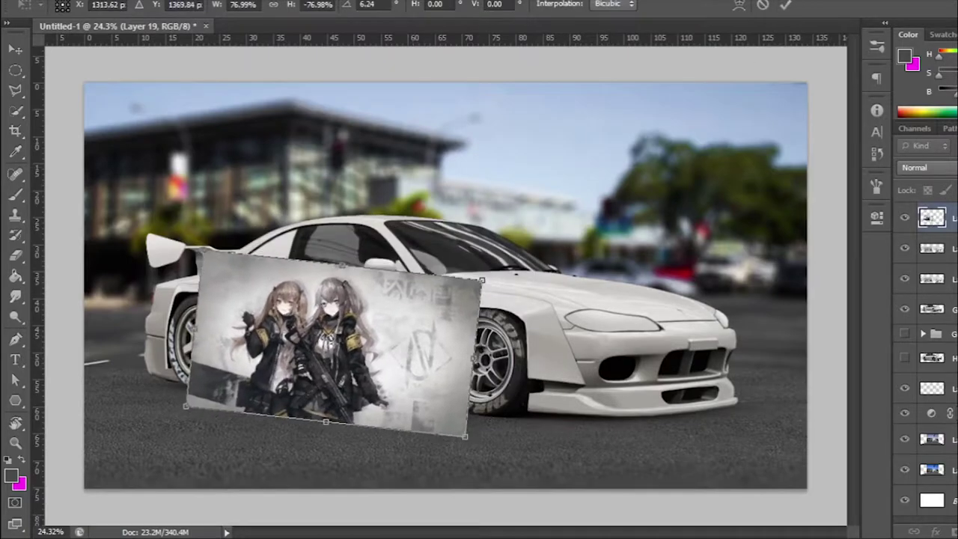
key("Return")
key("w")
scroll(507, 290, "up", 1)
scroll(507, 291, "up", 1)
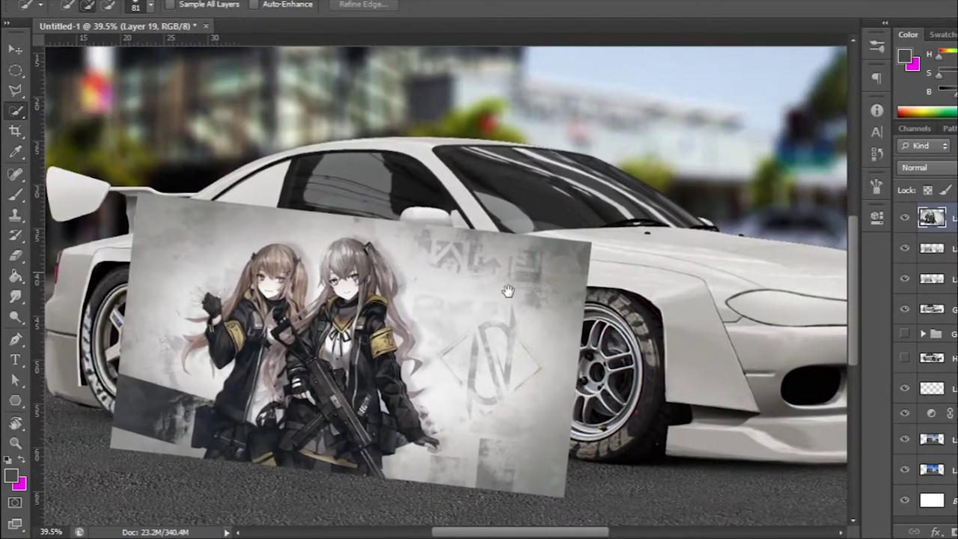
Distort the artwork's corners so it follows the angle of the side door.
key("ctrl+t")
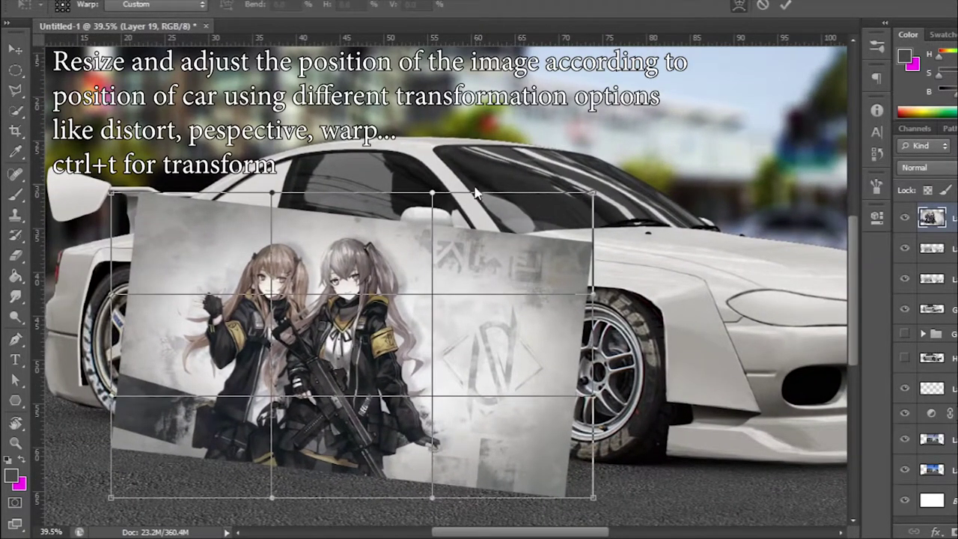
left_click(738, 5)
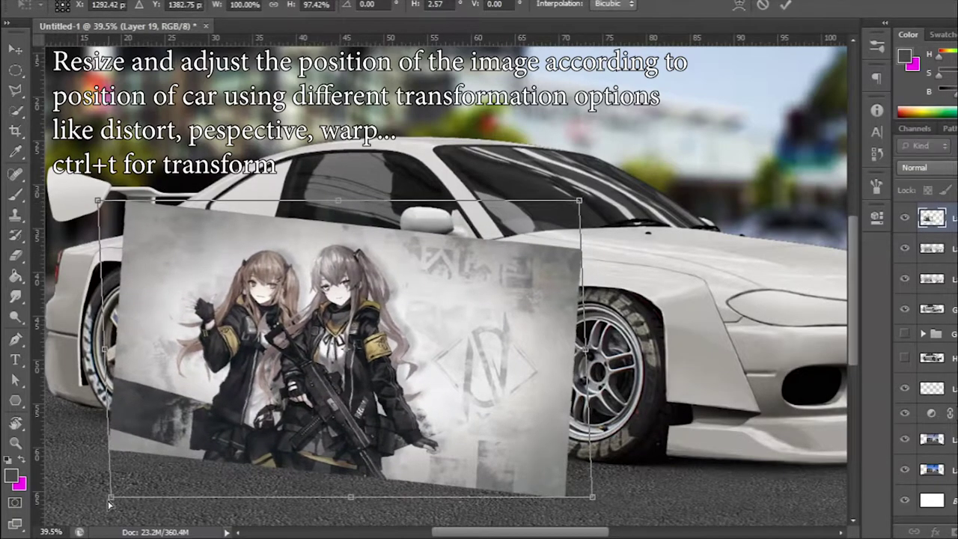
left_click_drag(110, 492, 109, 474)
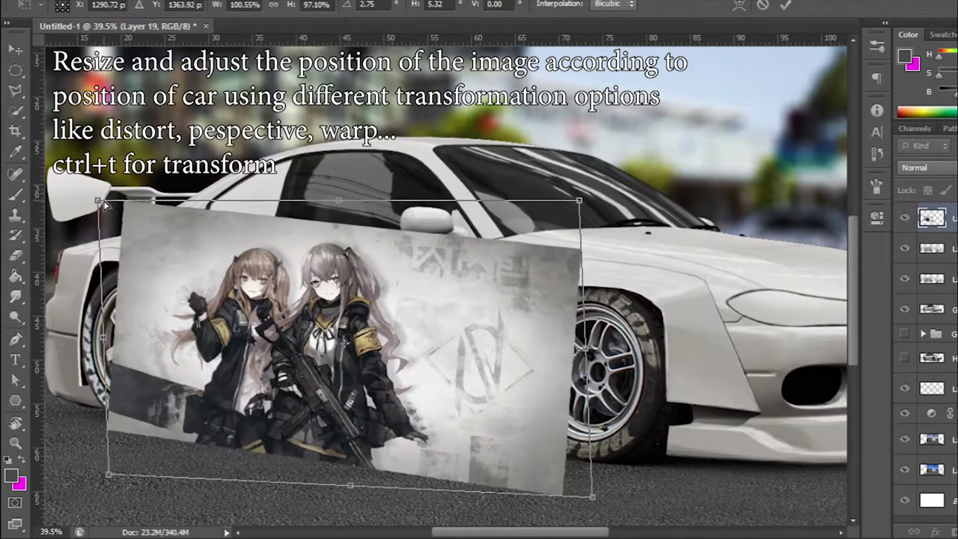
left_click_drag(105, 204, 98, 212)
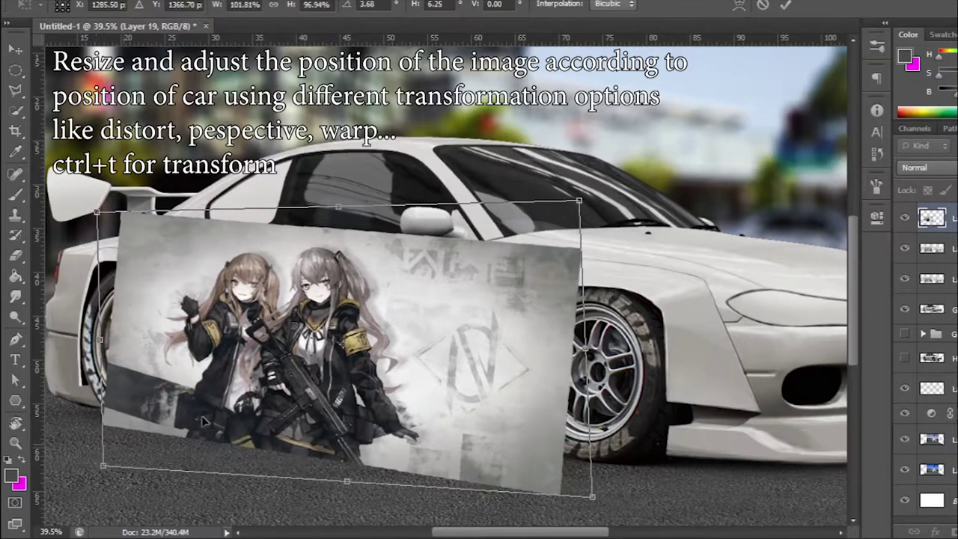
left_click_drag(424, 379, 464, 393)
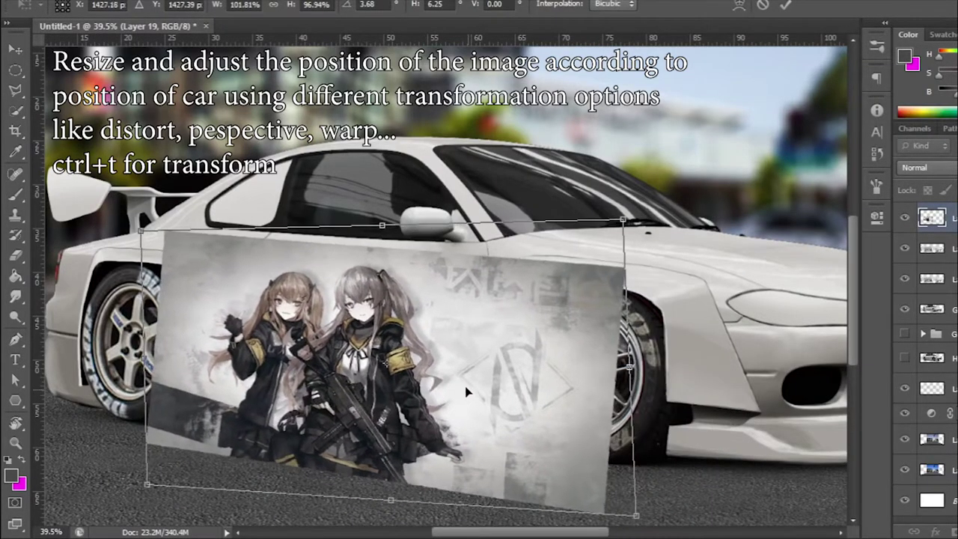
left_click_drag(631, 372, 636, 352)
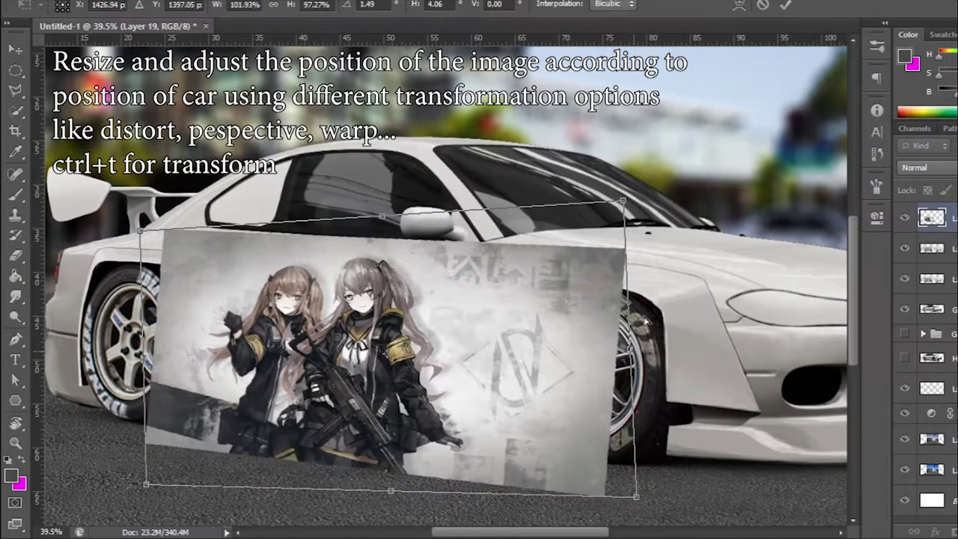
left_click(785, 5)
left_click(931, 247)
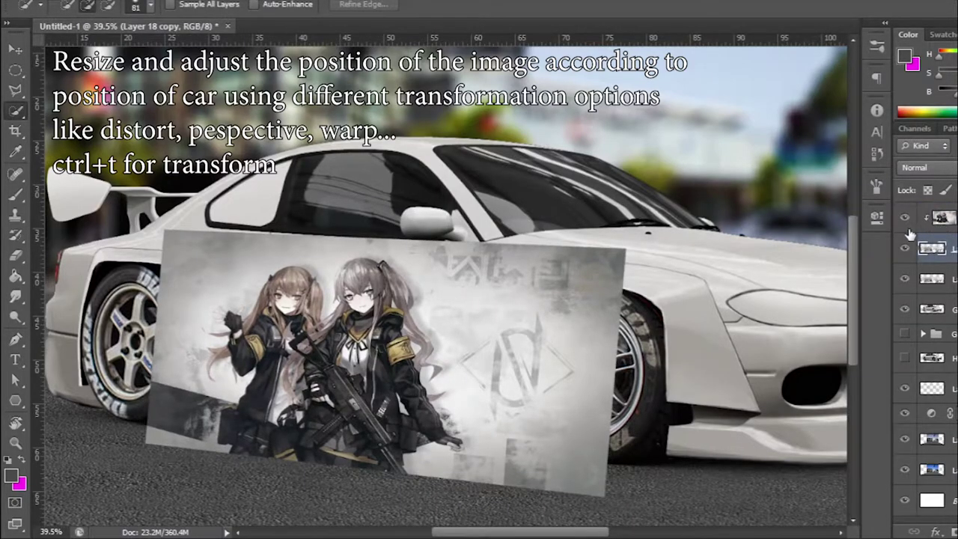
Clip the anime decal to the car body and nudge it right and down on the door.
left_click(909, 235, "alt")
scroll(920, 167, "down", 14)
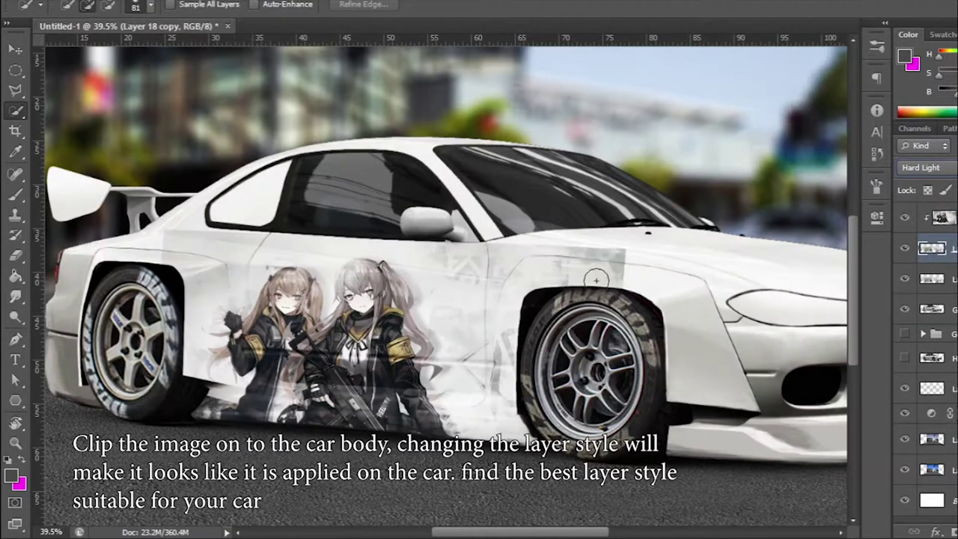
scroll(596, 280, "down", 3)
scroll(452, 276, "up", 3)
key("v")
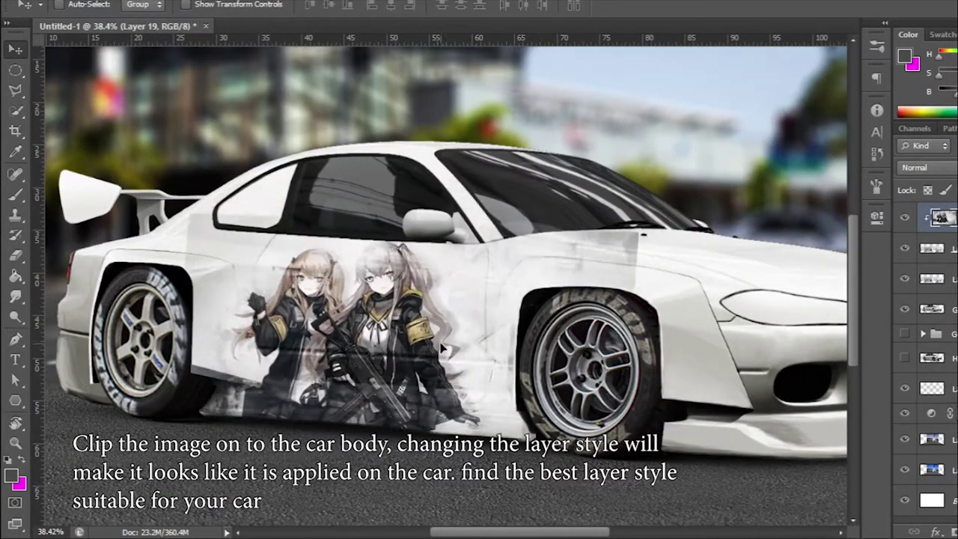
scroll(442, 346, "up", 3)
scroll(442, 347, "down", 3)
scroll(445, 359, "left", 2)
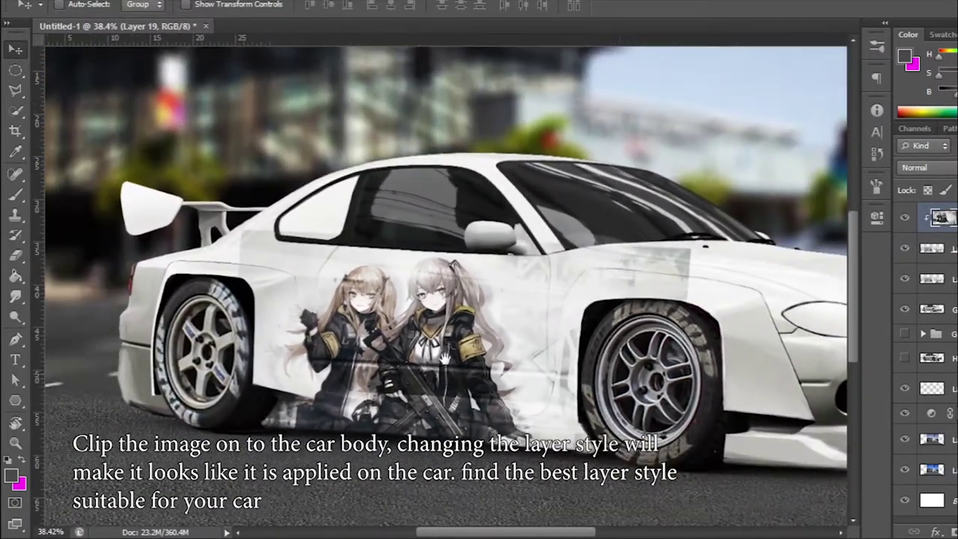
left_click_drag(445, 358, 464, 367)
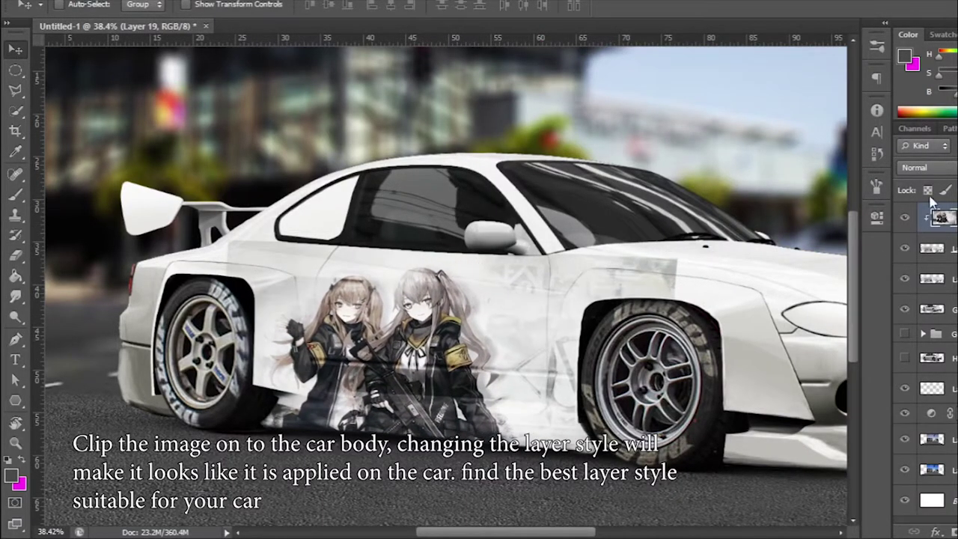
Try Overlay, Hard Light and other blend modes on the decal, ending on Multiply.
key("shift+alt+o")
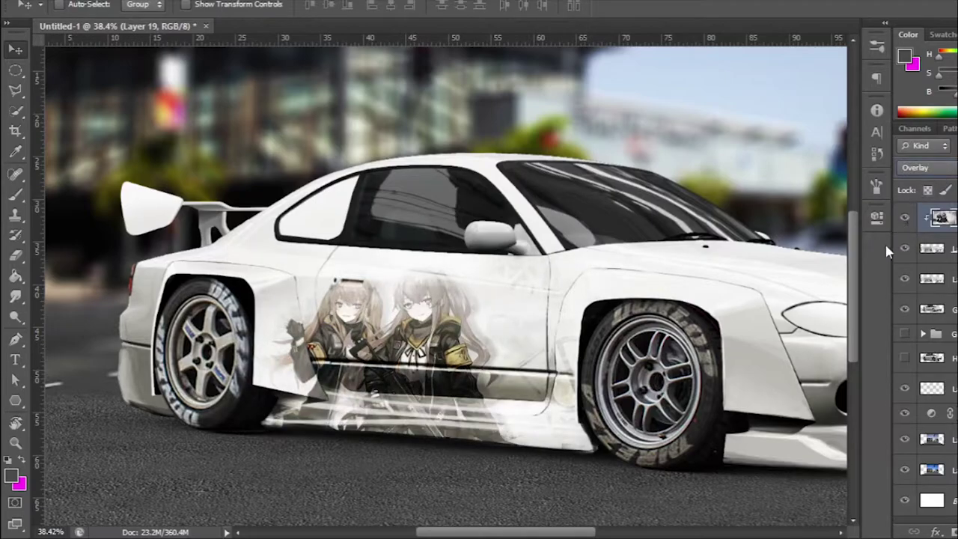
scroll(549, 273, "down", 2)
scroll(549, 274, "down", 2)
scroll(548, 273, "up", 3)
scroll(548, 273, "up", 3)
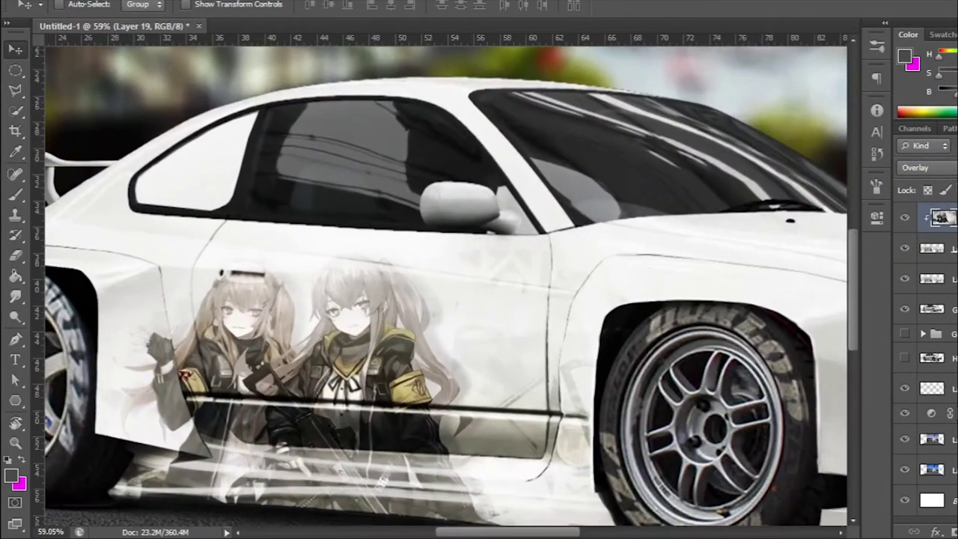
key("shift+plus")
key("shift+plus")
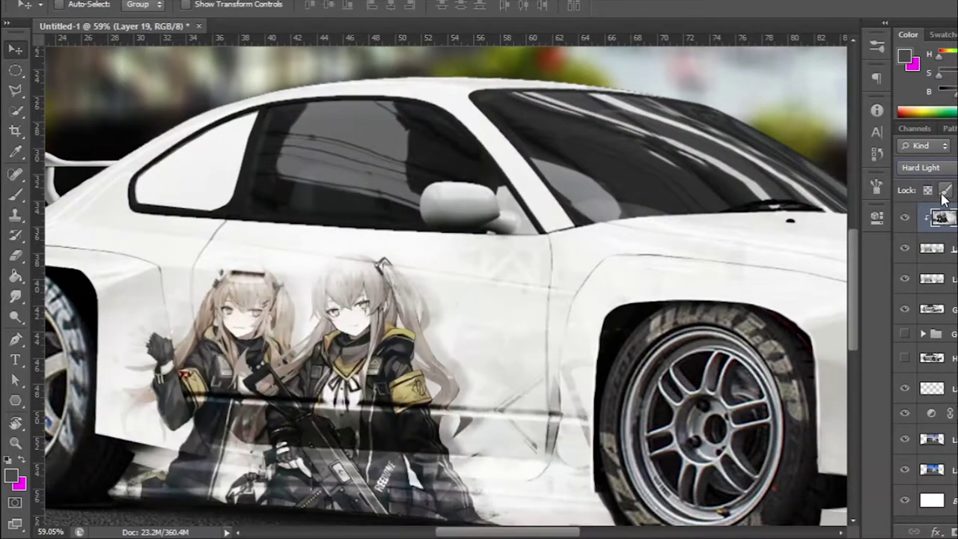
key("shift+plus")
key("shift+plus")
key("shift+plus")
key("shift+plus")
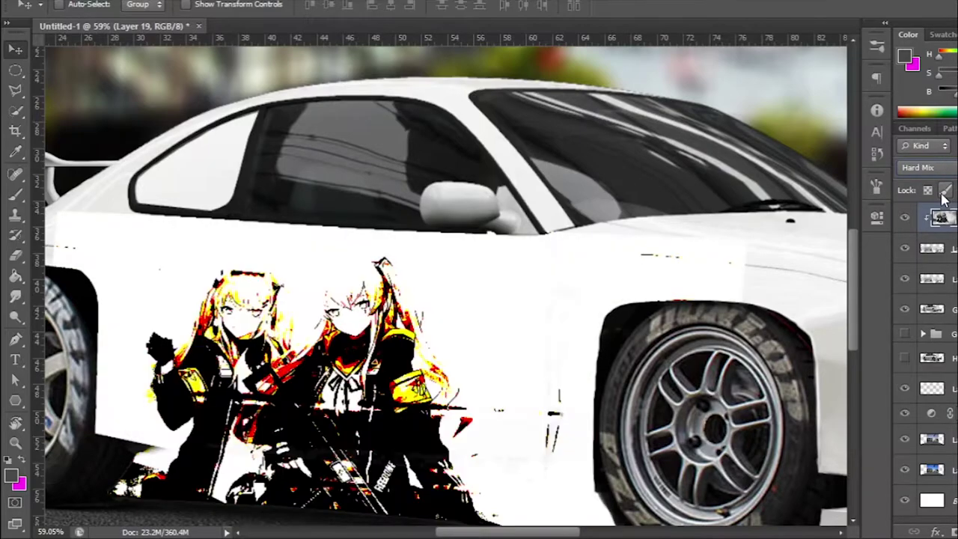
key("shift+plus")
key("shift+plus")
key("shift+plus")
key("shift+plus")
key("shift+plus")
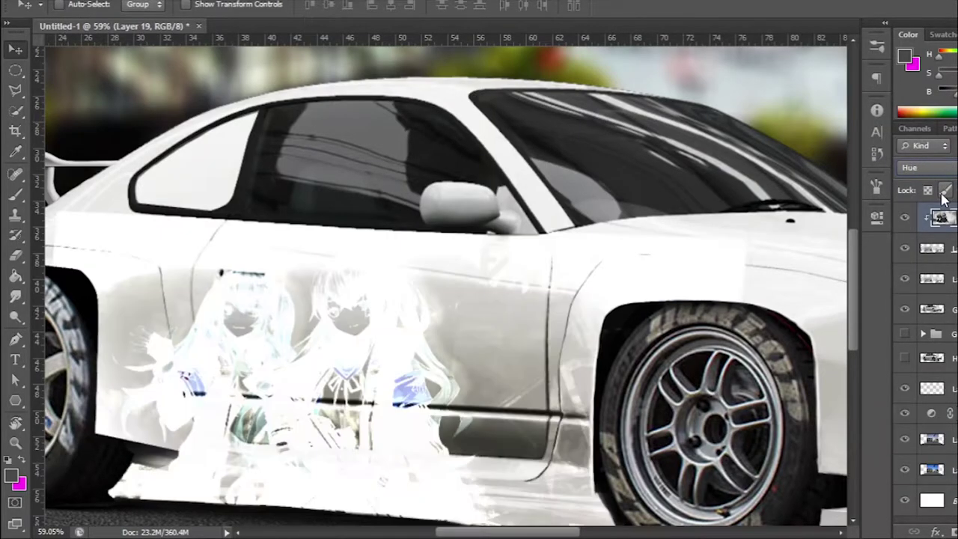
key("shift+plus")
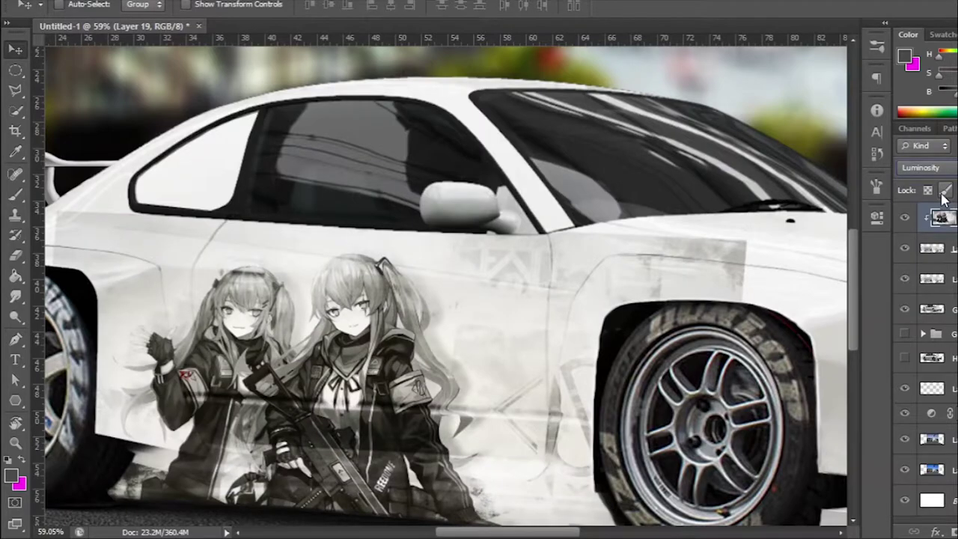
key("shift+minus")
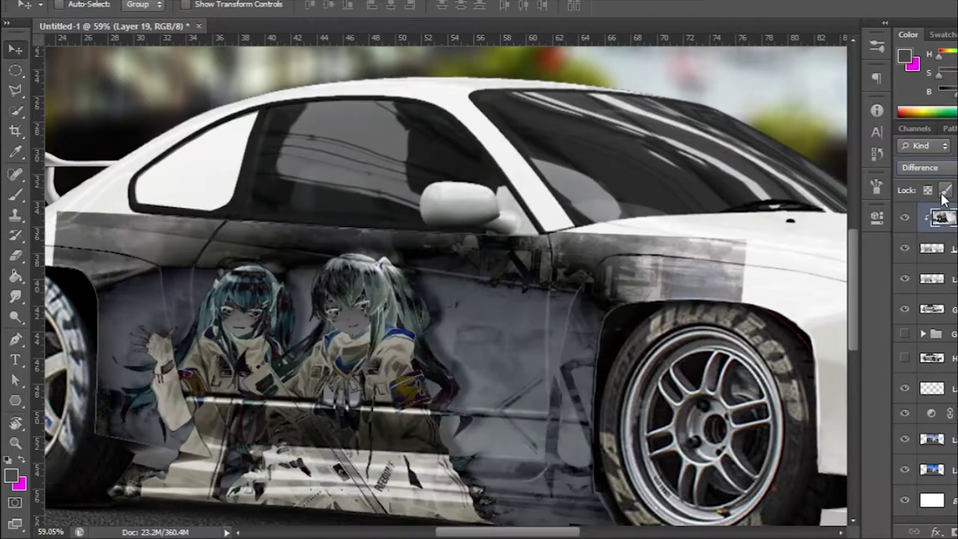
key("shift+minus")
key("shift+minus")
key("shift+minus")
key("shift+minus")
key("shift+minus")
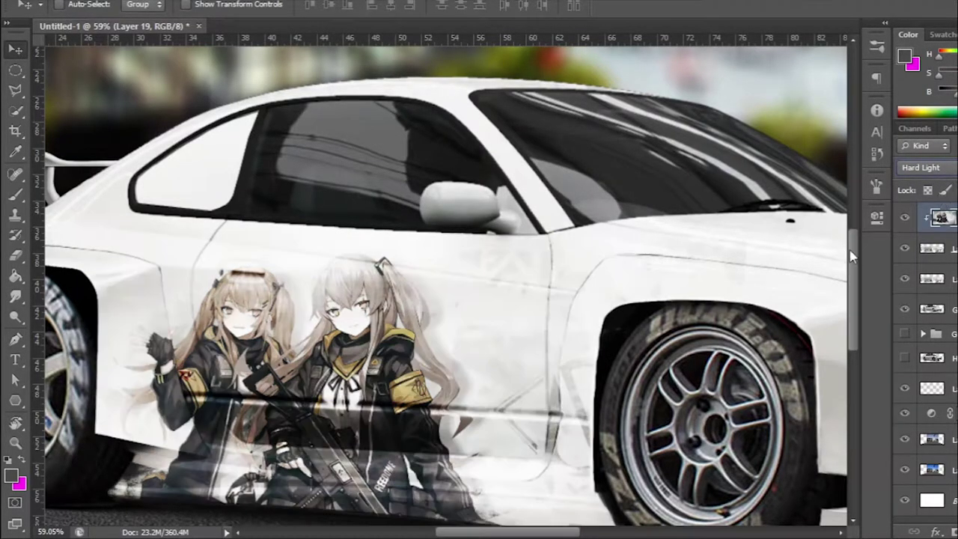
key("shift+alt+k")
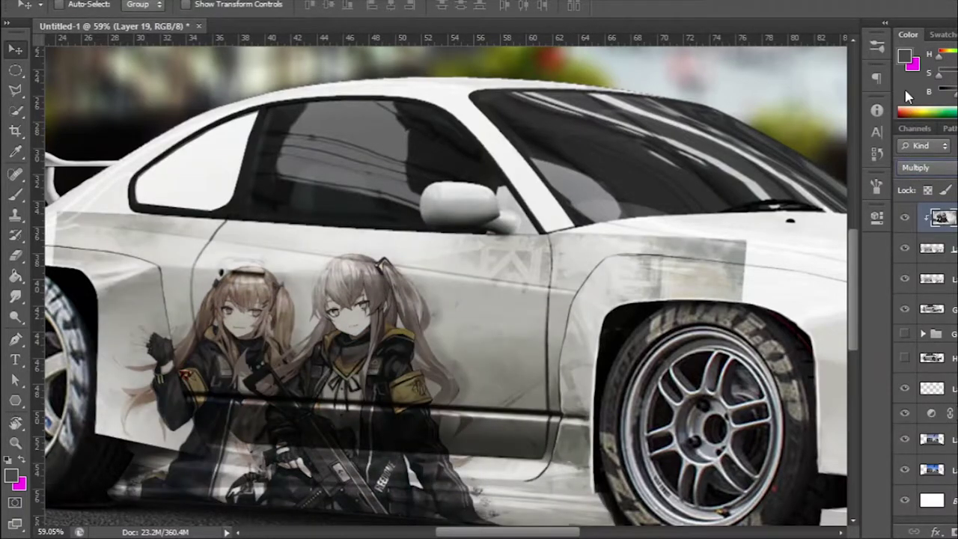
mouse_move(473, 312)
left_mouse_down()
mouse_move(403, 314)
mouse_move(346, 361)
left_mouse_up()
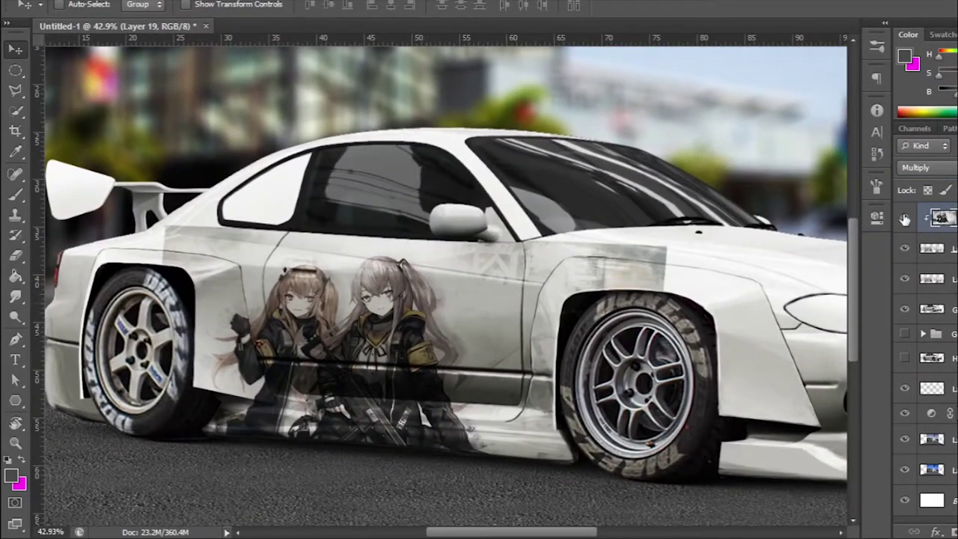
Erase the decal's sharp edges at the rear quarter and front fender, nudging it slightly right.
left_click(904, 217)
left_click(904, 217)
key("e")
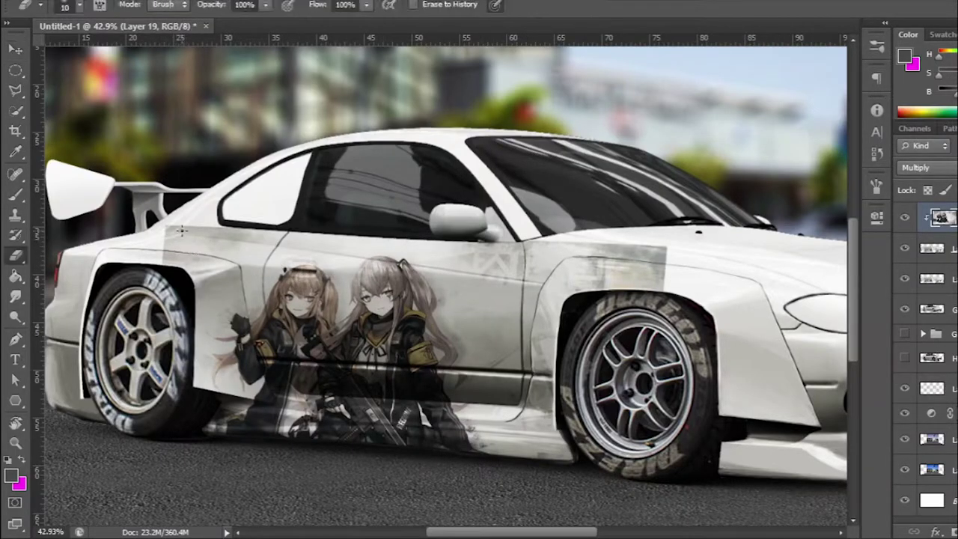
left_click_drag(192, 207, 203, 207)
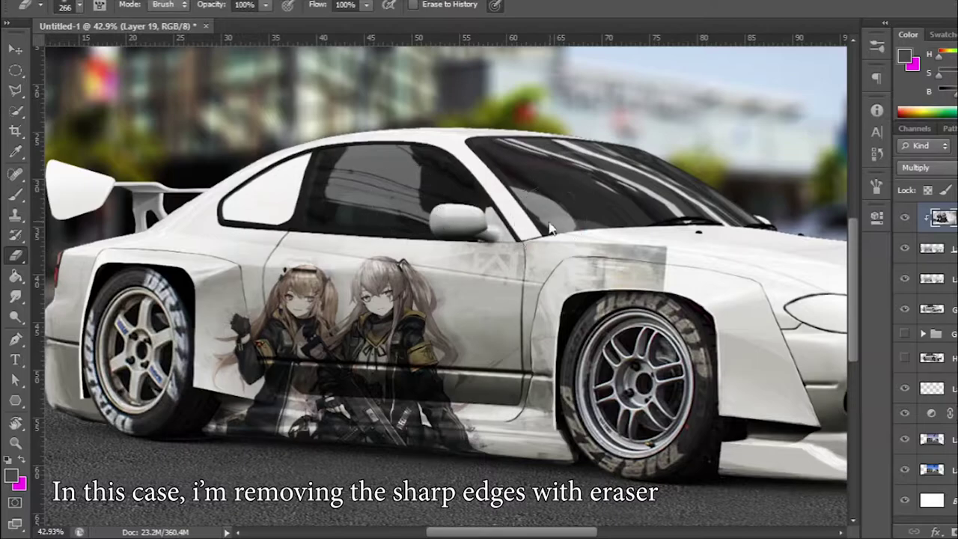
key("bracketleft")
mouse_move(569, 247)
left_mouse_down()
mouse_move(680, 235)
mouse_move(673, 299)
left_mouse_up()
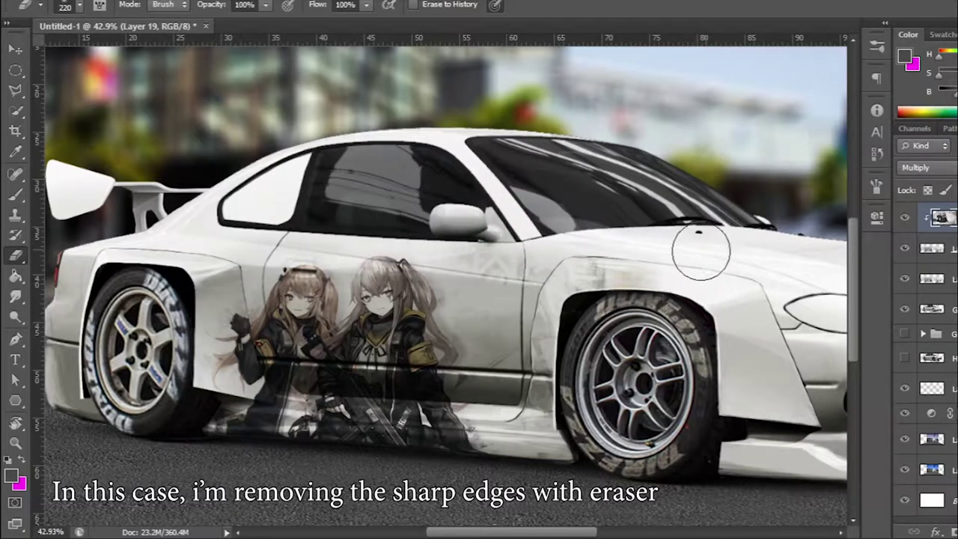
scroll(700, 252, "down", 2)
scroll(524, 284, "down", 1)
scroll(374, 314, "up", 1)
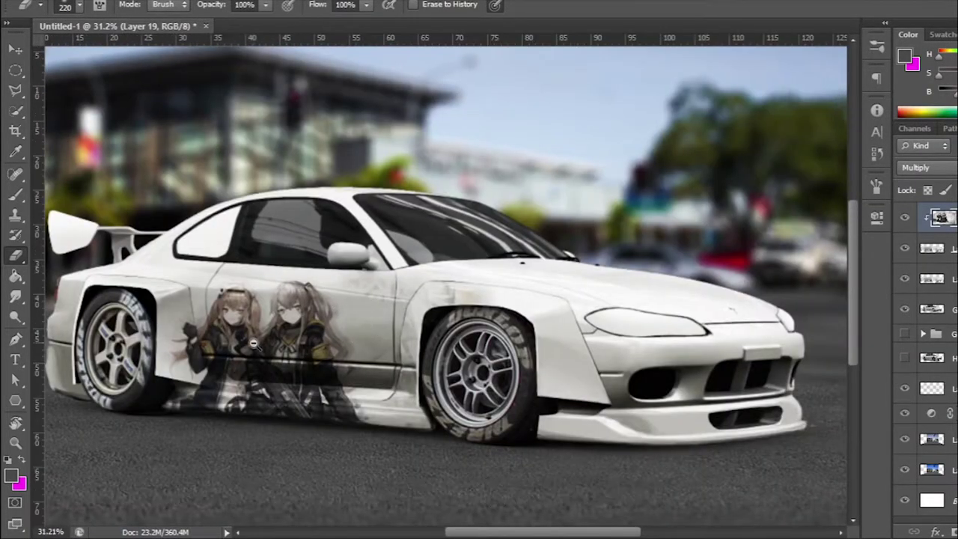
scroll(253, 343, "up", 2)
key("v")
left_click_drag(471, 307, 503, 306)
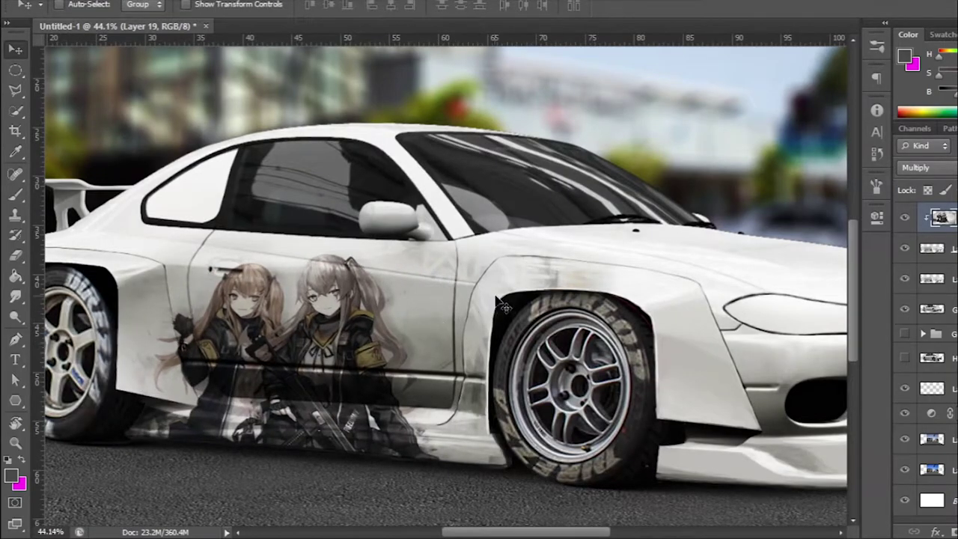
key("e")
Bring the original anime artwork back as a layer and move it right over the car.
scroll(558, 280, "down", 1)
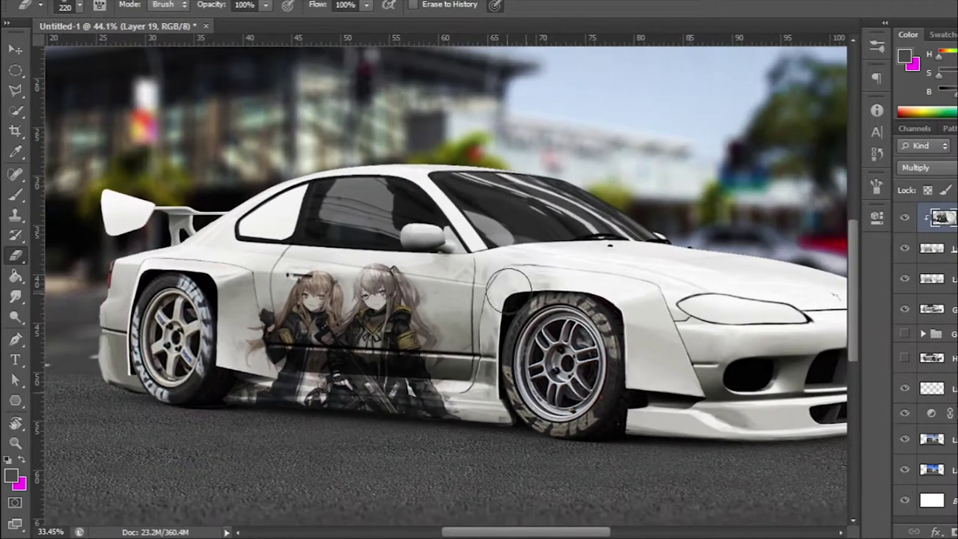
key("ctrl+v")
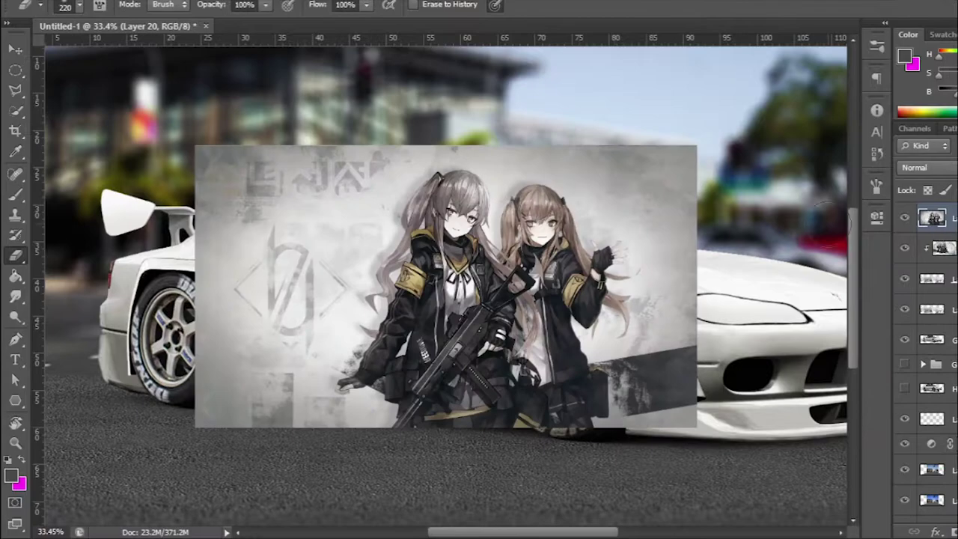
key("b")
key("v")
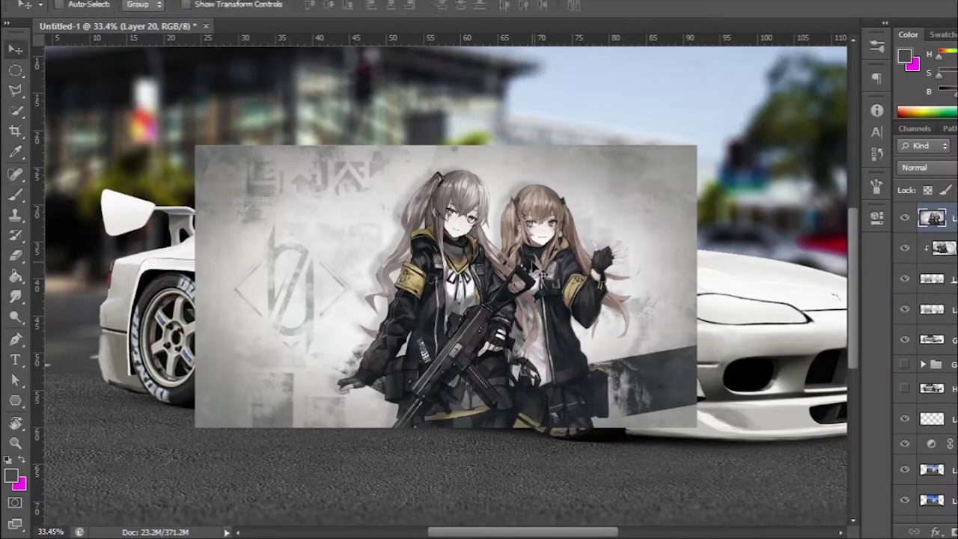
mouse_move(506, 266)
left_mouse_down()
mouse_move(648, 272)
mouse_move(642, 279)
left_mouse_up()
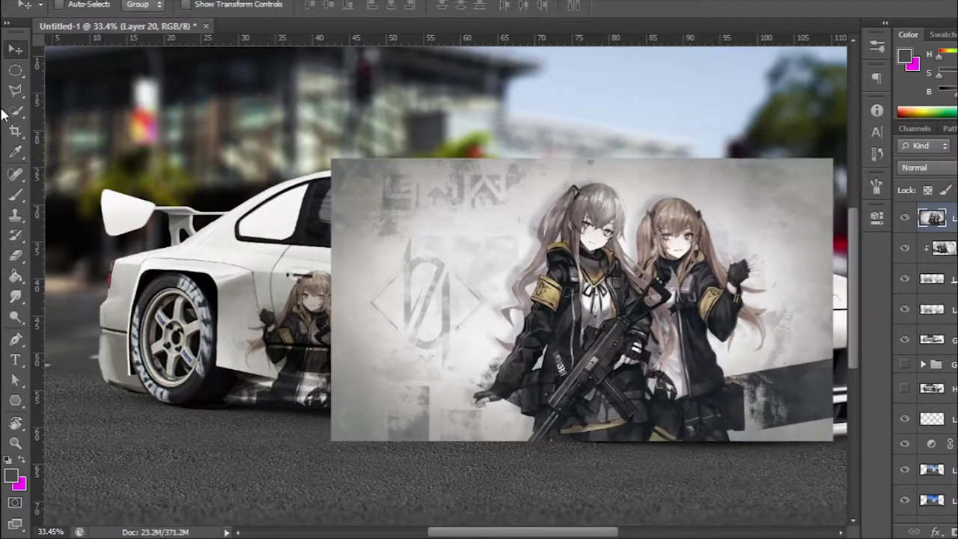
left_click(16, 91)
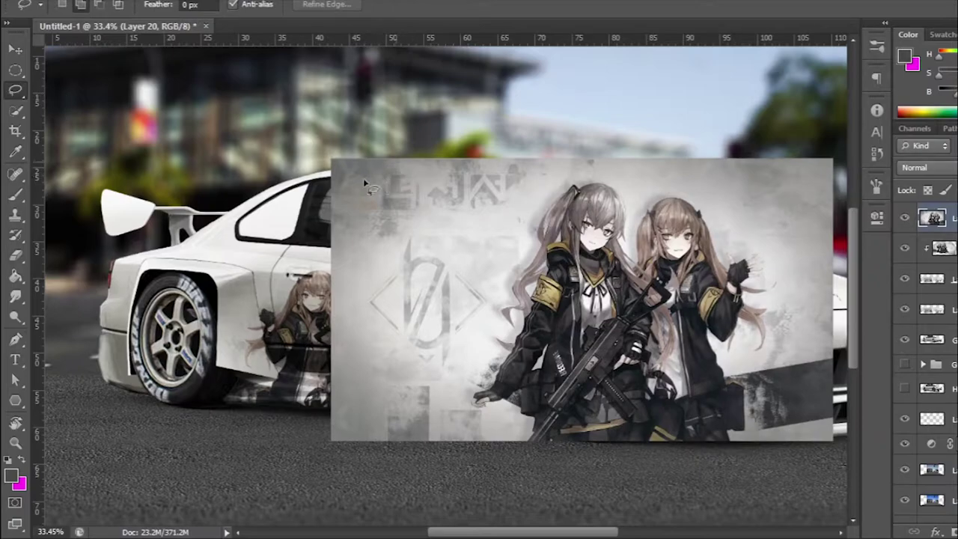
Copy the grey background texture beside the girls to its own layer, clipped over the rear quarter.
left_click_drag(447, 340, 516, 172)
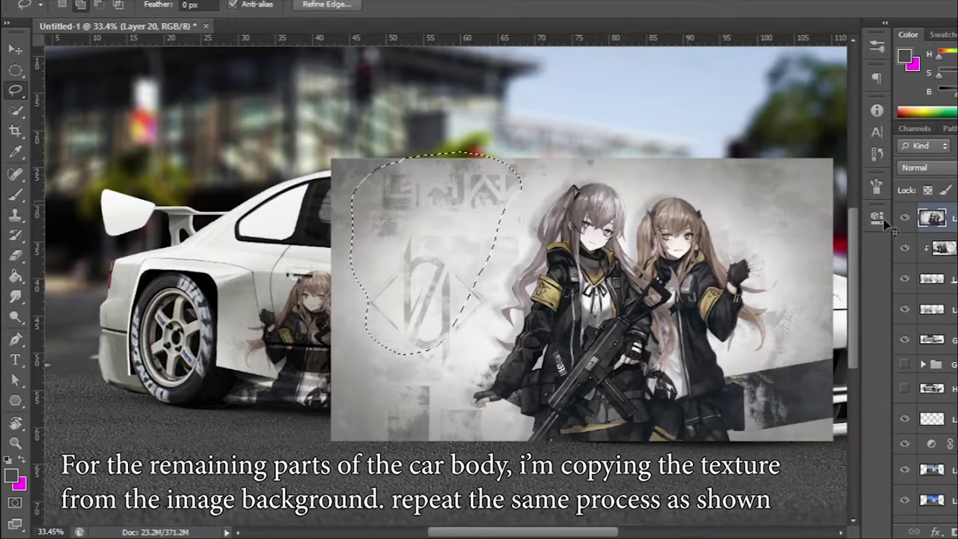
key("ctrl+j")
left_click(907, 250)
key("v")
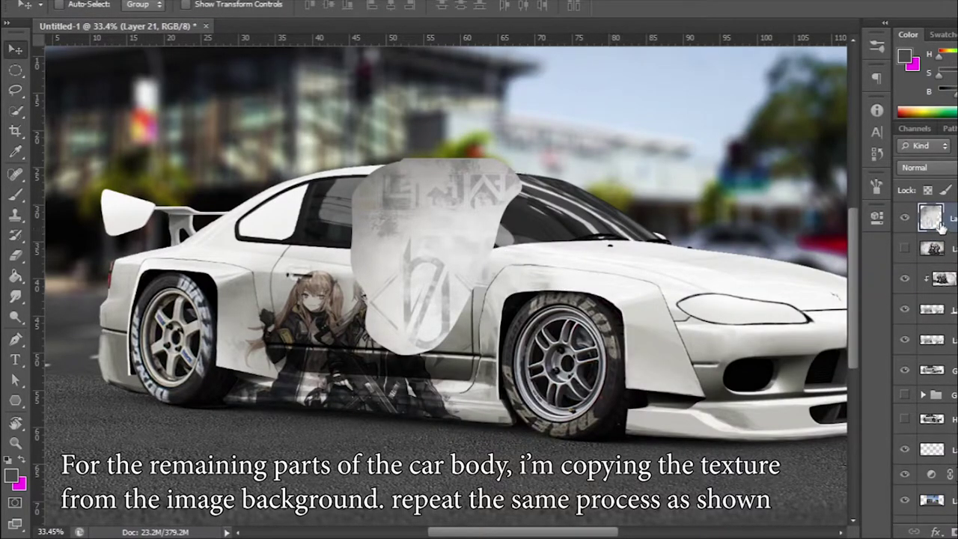
left_click_drag(941, 278, 935, 266)
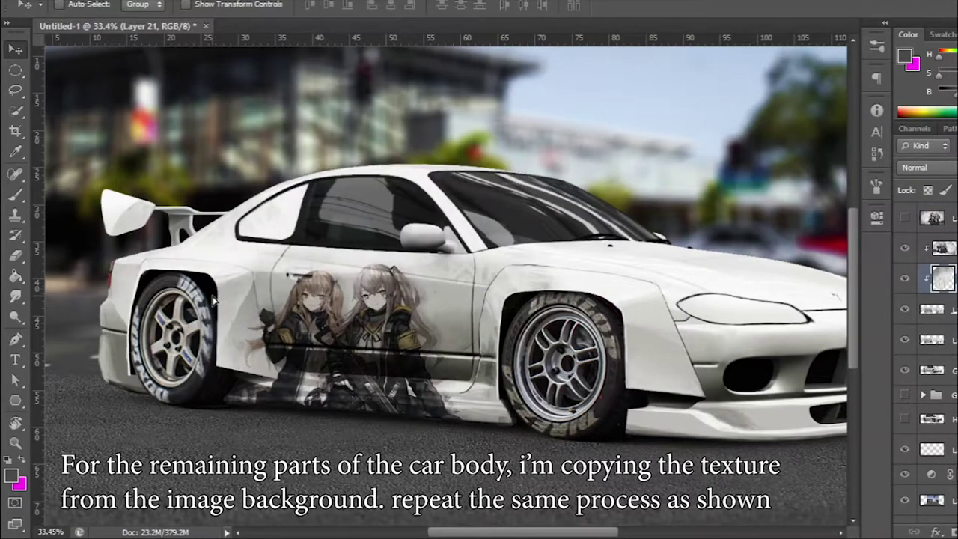
left_click_drag(208, 313, 191, 344)
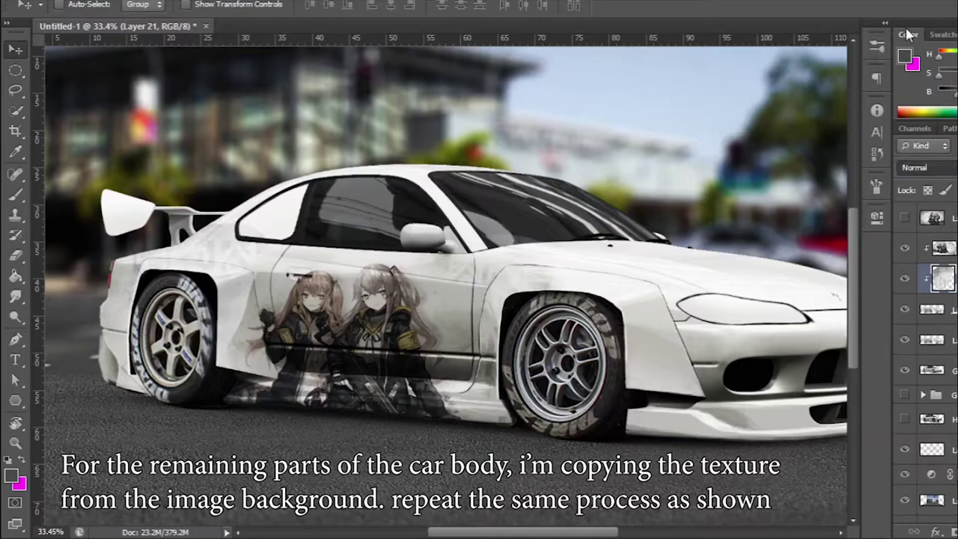
Set the texture patch to Multiply and reposition it over the car's rear.
key("shift+alt+m")
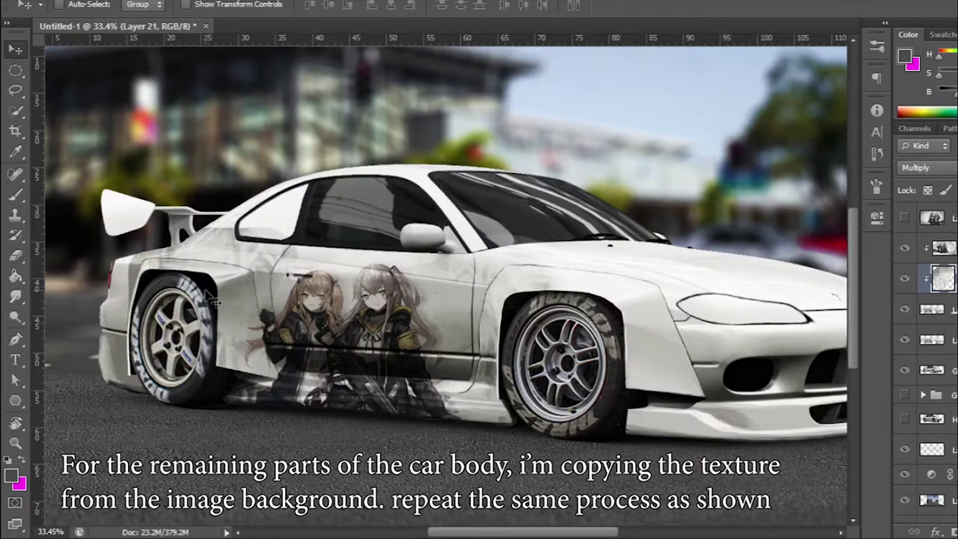
mouse_move(212, 299)
left_mouse_down()
mouse_move(266, 258)
mouse_move(217, 258)
left_mouse_up()
key("ctrl+t")
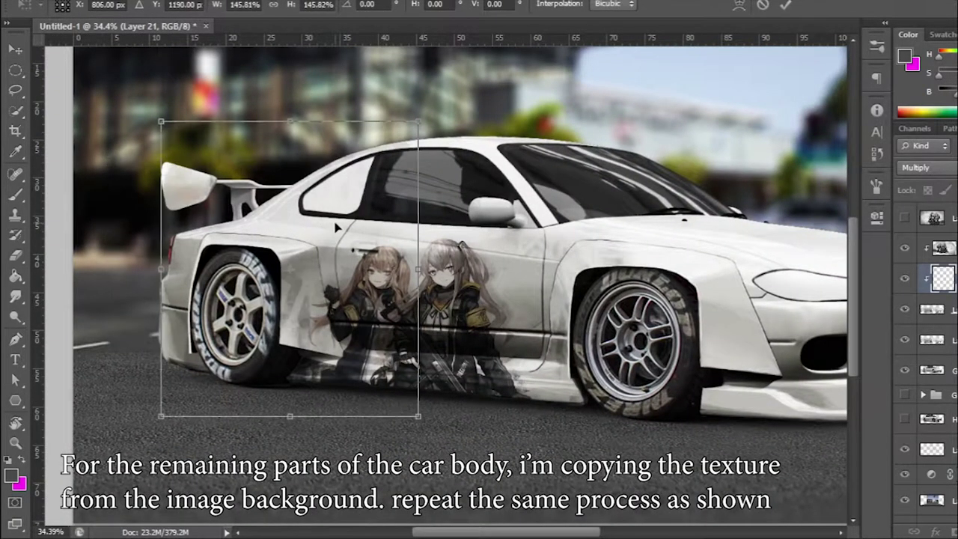
left_click_drag(336, 227, 293, 246)
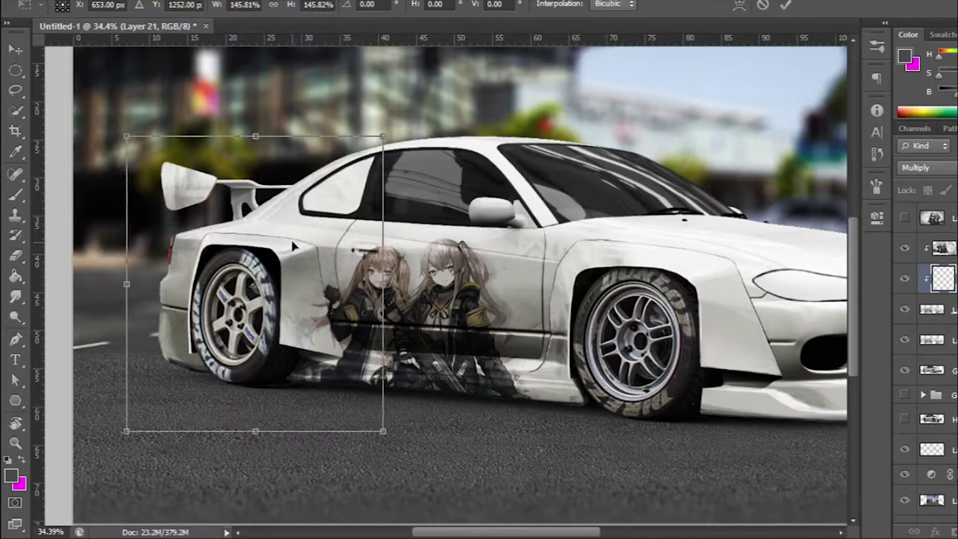
key("Return")
key("e")
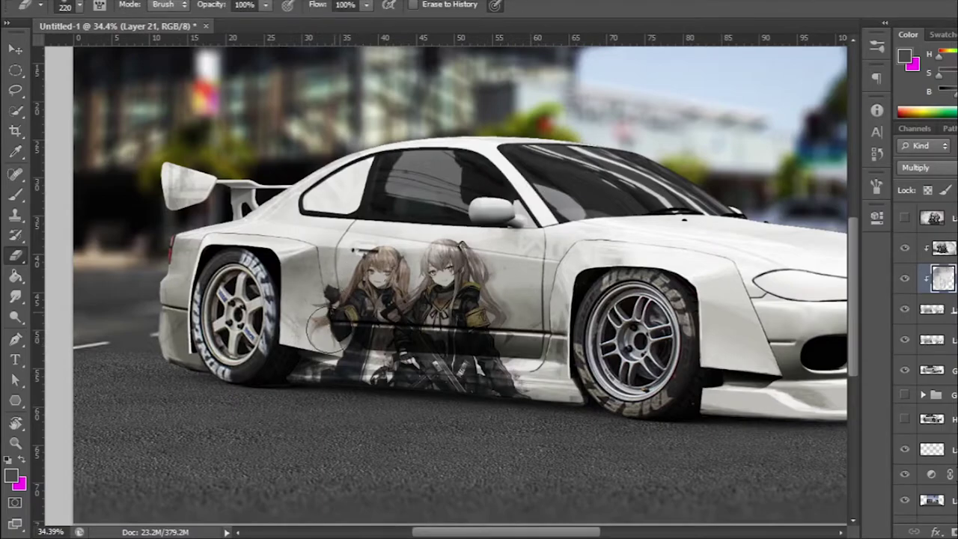
scroll(392, 295, "down", 2)
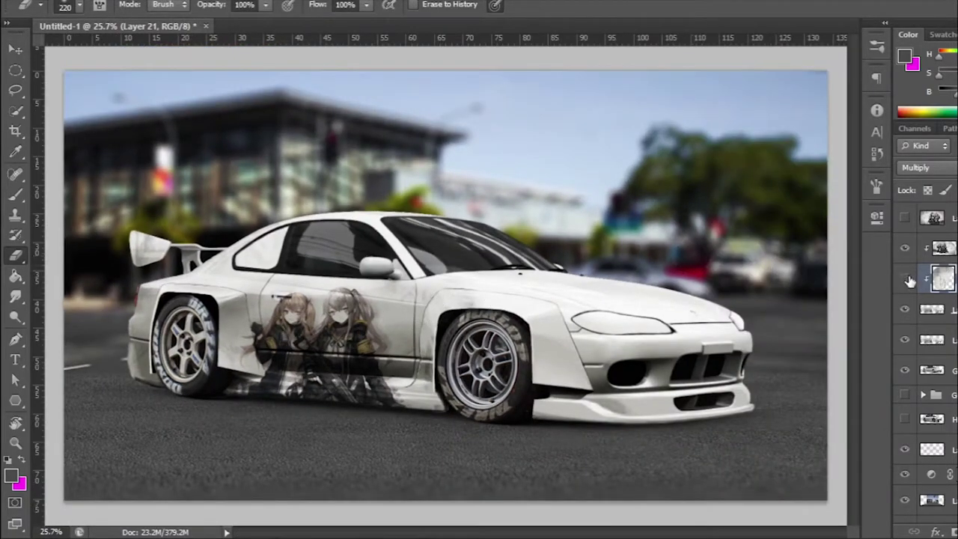
Duplicate the texture patch and rotate the copy over the front fender.
left_click(904, 278)
key("v")
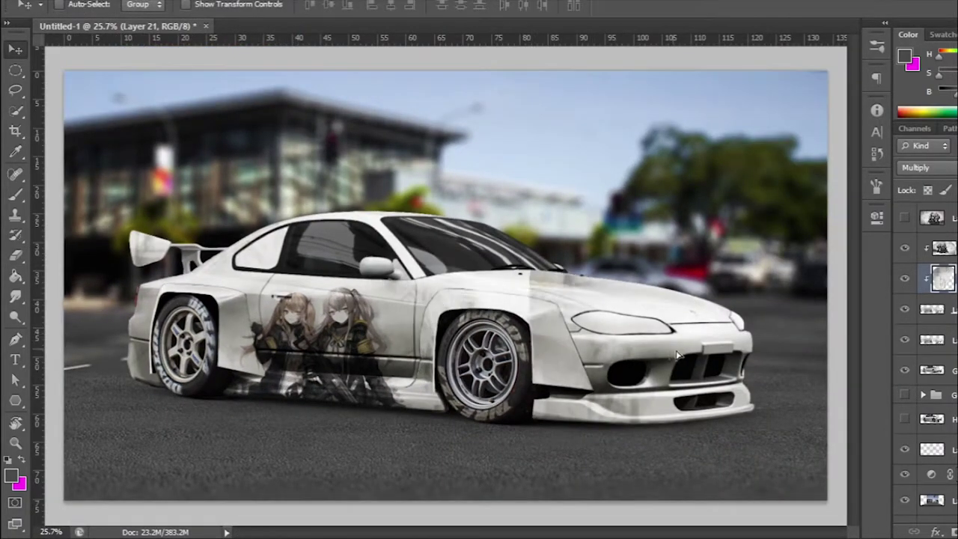
left_click_drag(678, 356, 617, 356)
key("ctrl+t")
mouse_move(605, 491)
left_mouse_down()
mouse_move(620, 488)
mouse_move(690, 356)
left_mouse_up()
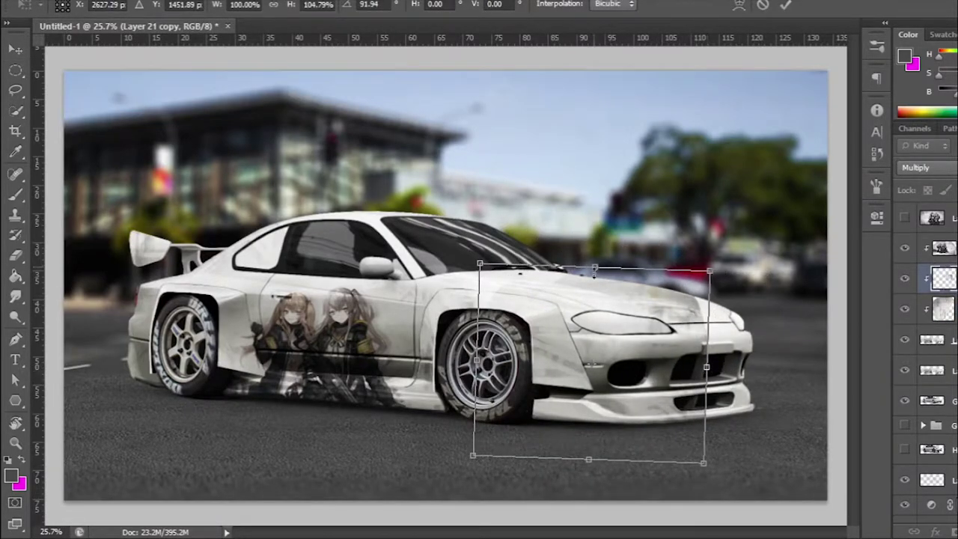
left_click_drag(594, 274, 542, 291)
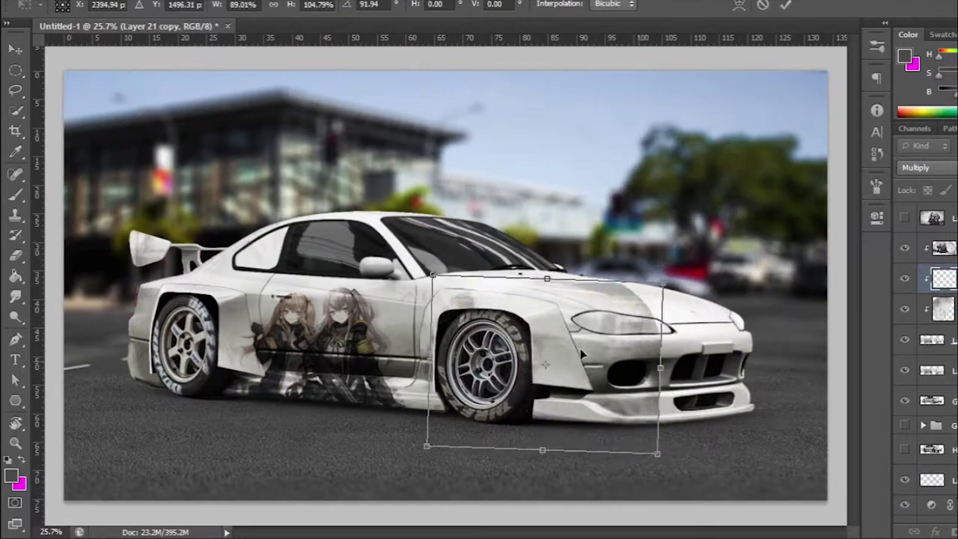
left_click(790, 6)
Erase the texture spilling above the hood edge and compare with the layer hidden.
key("e")
left_click_drag(513, 253, 644, 258)
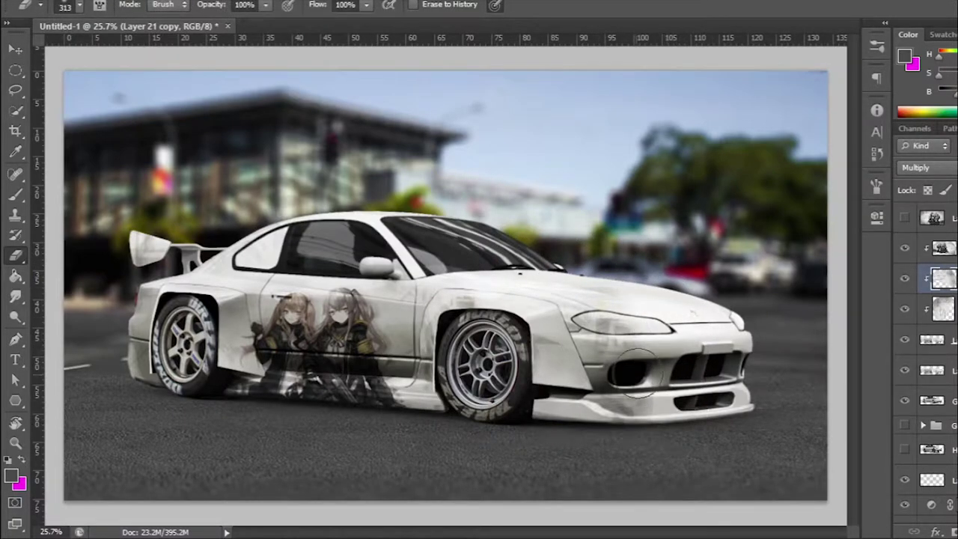
scroll(666, 340, "up", 1)
left_click_drag(672, 372, 566, 372)
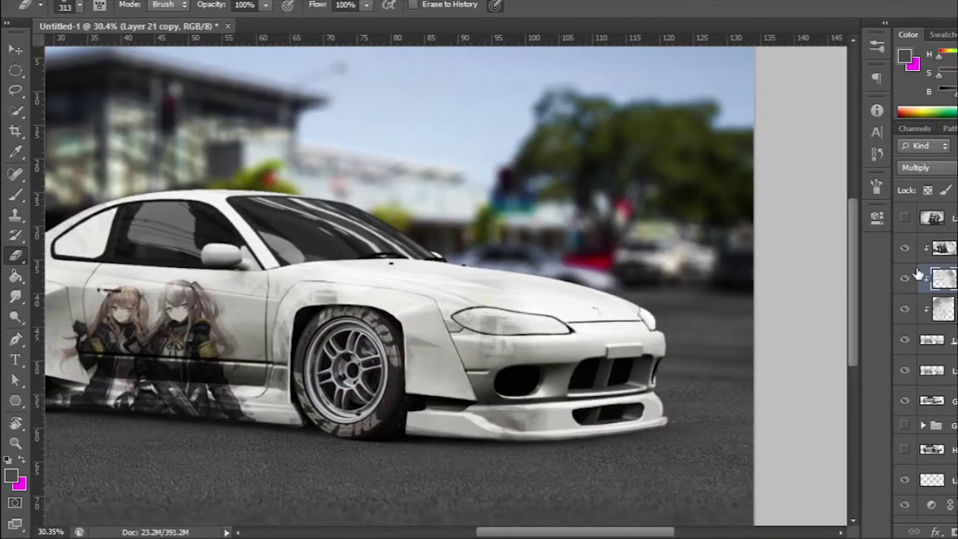
left_click(905, 279)
Copy another patch of the artwork's background texture to its own layer on the front bumper.
left_click(933, 219)
left_click(905, 218)
key("b")
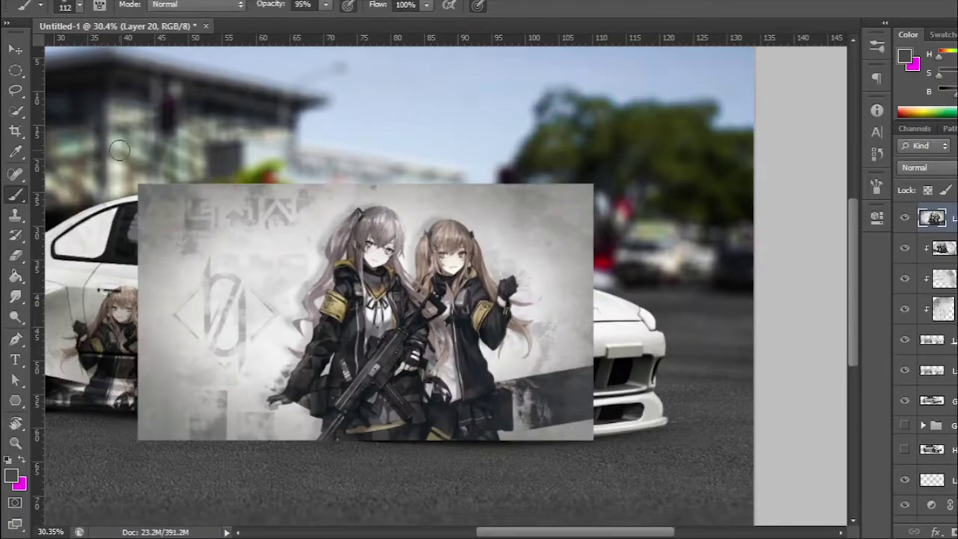
key("l")
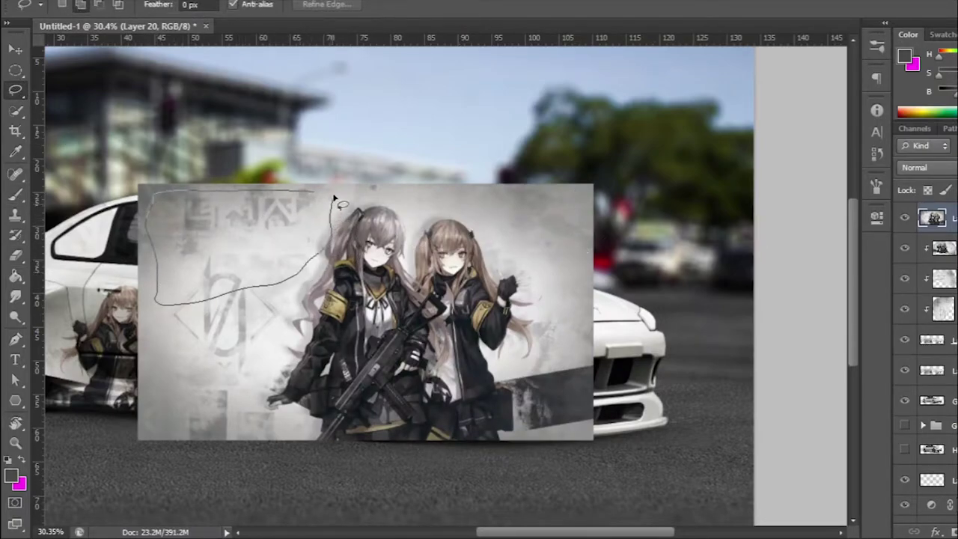
left_click_drag(334, 198, 333, 194)
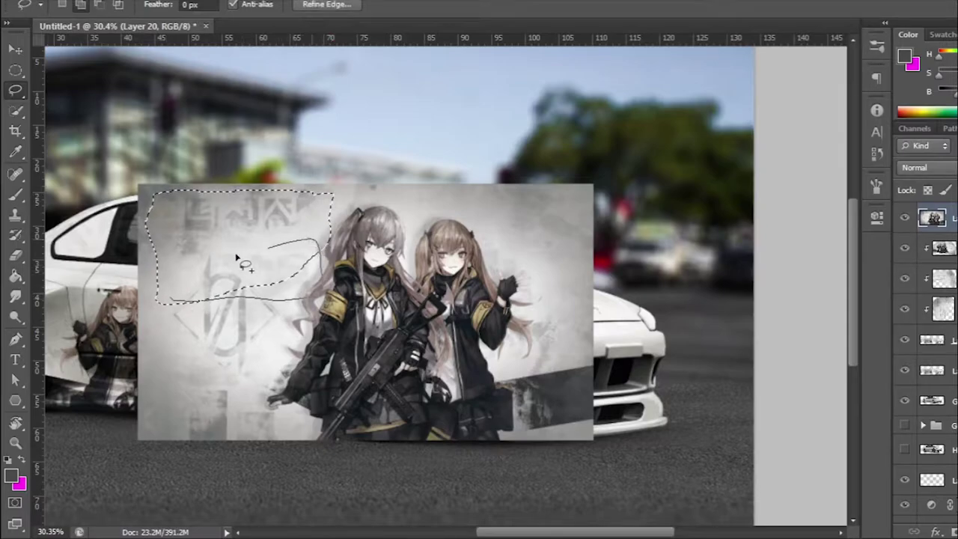
key("ctrl+j")
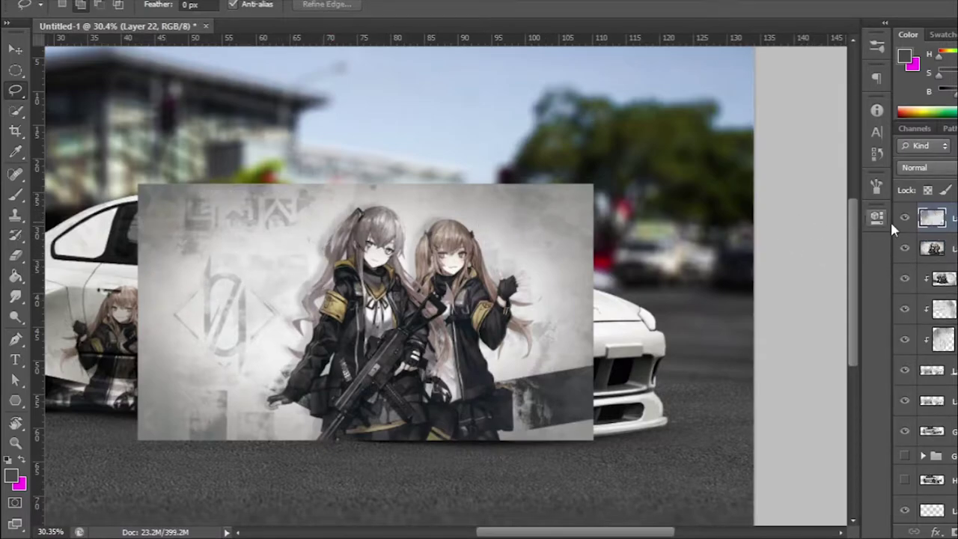
left_click(905, 250)
key("b")
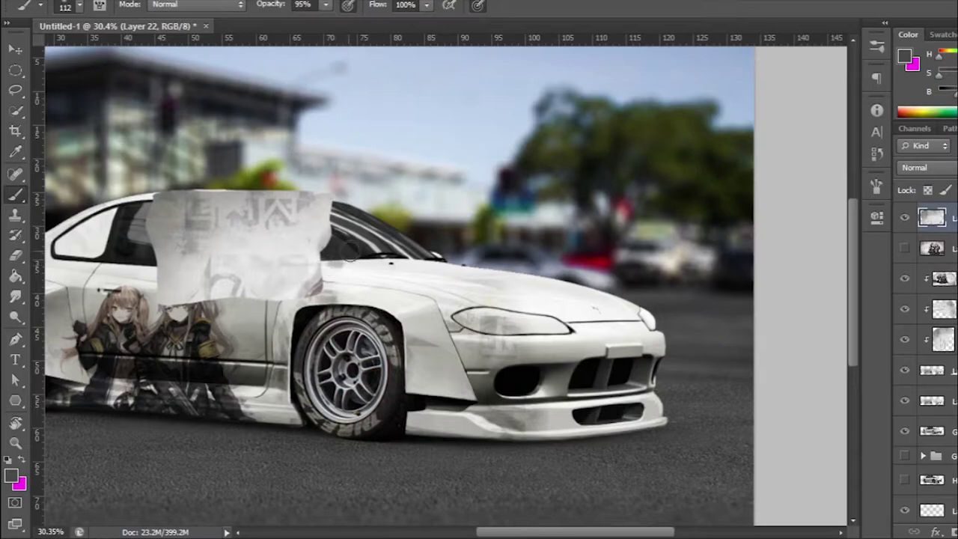
key("v")
left_click_drag(264, 263, 609, 359)
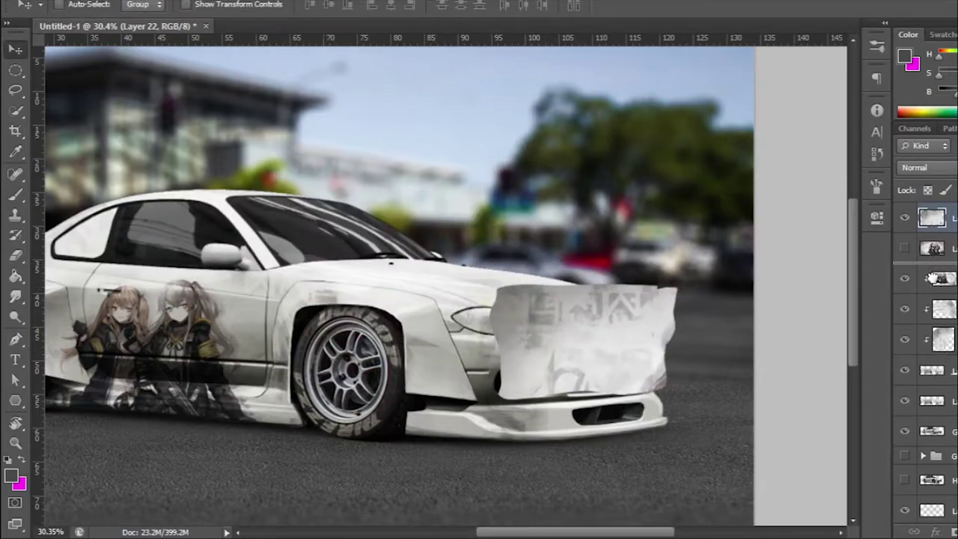
left_click_drag(933, 264, 943, 255)
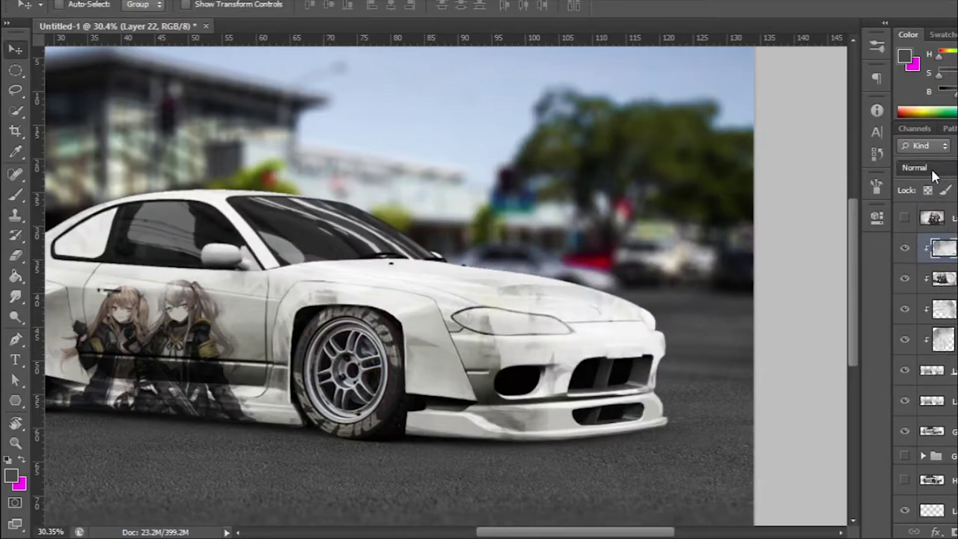
Set the bumper patch to Multiply, then rotate, narrow and stretch it to fit the bumper.
key("shift+alt+m")
scroll(599, 314, "up", 1)
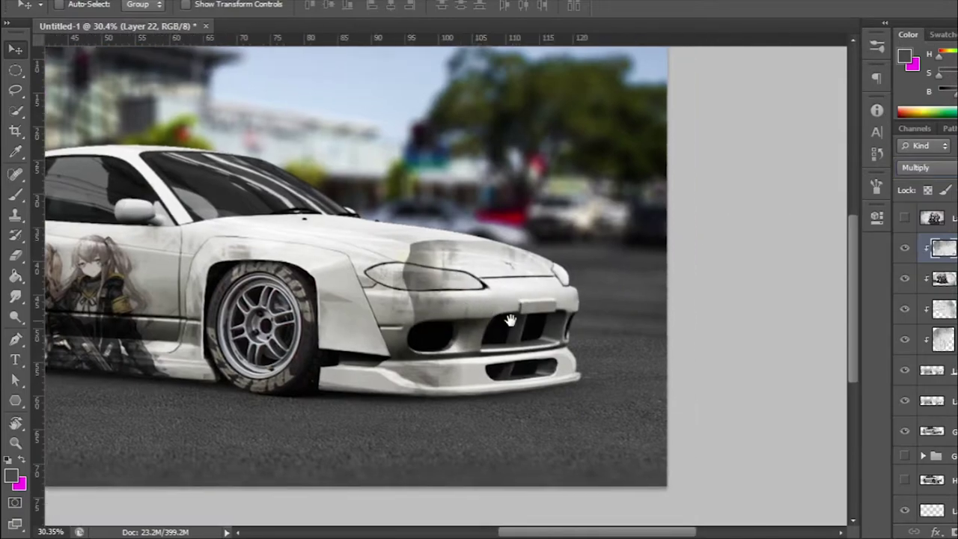
key("ctrl+t")
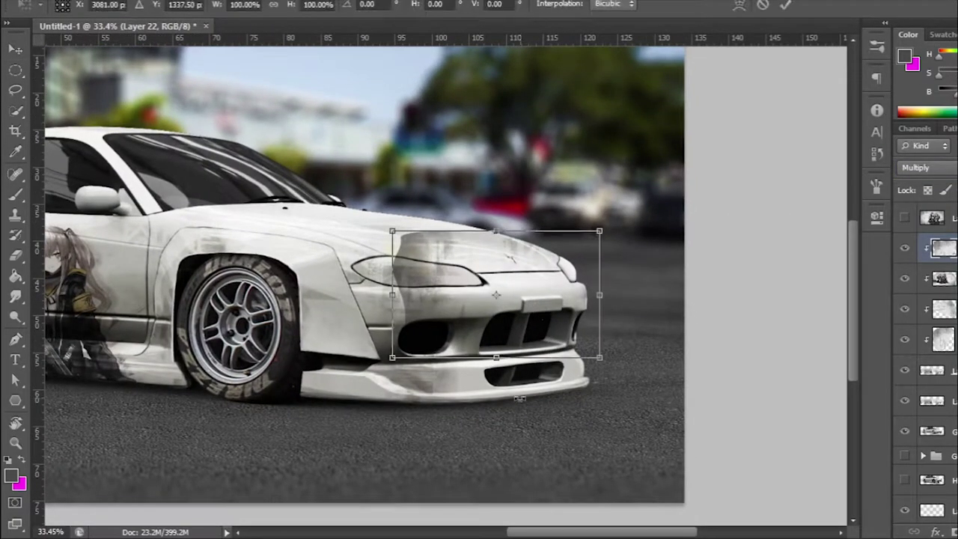
left_click_drag(533, 307, 591, 327)
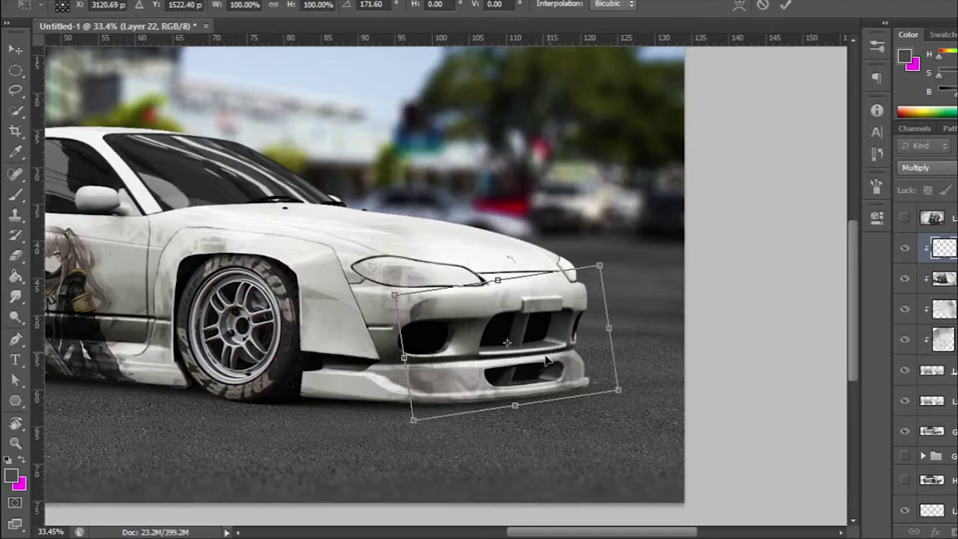
left_click_drag(664, 313, 662, 326)
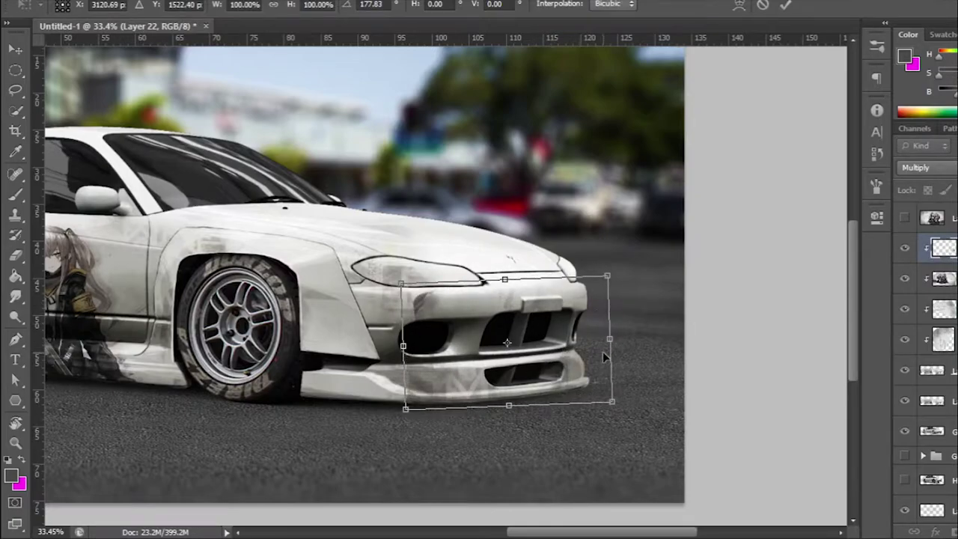
left_click_drag(609, 339, 600, 339)
left_click_drag(502, 278, 499, 250)
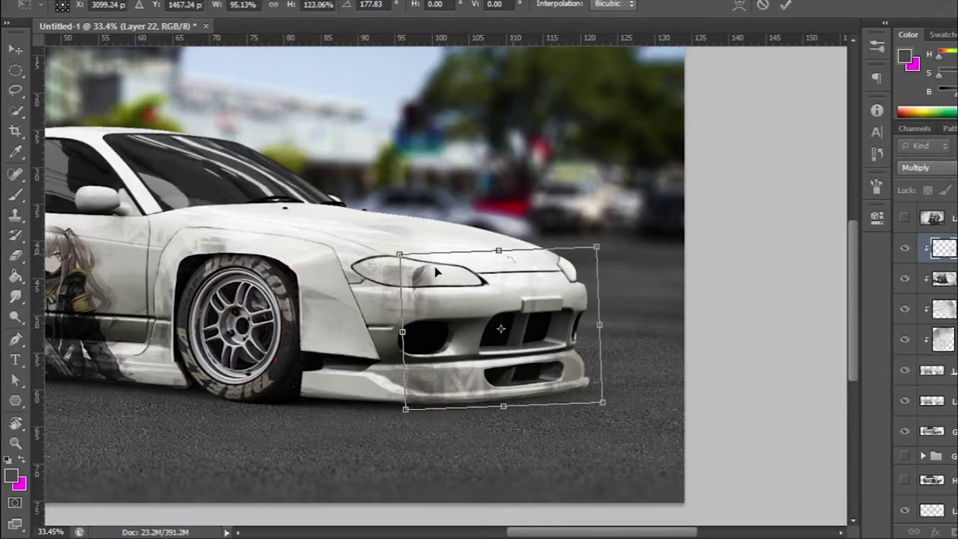
left_click(785, 6)
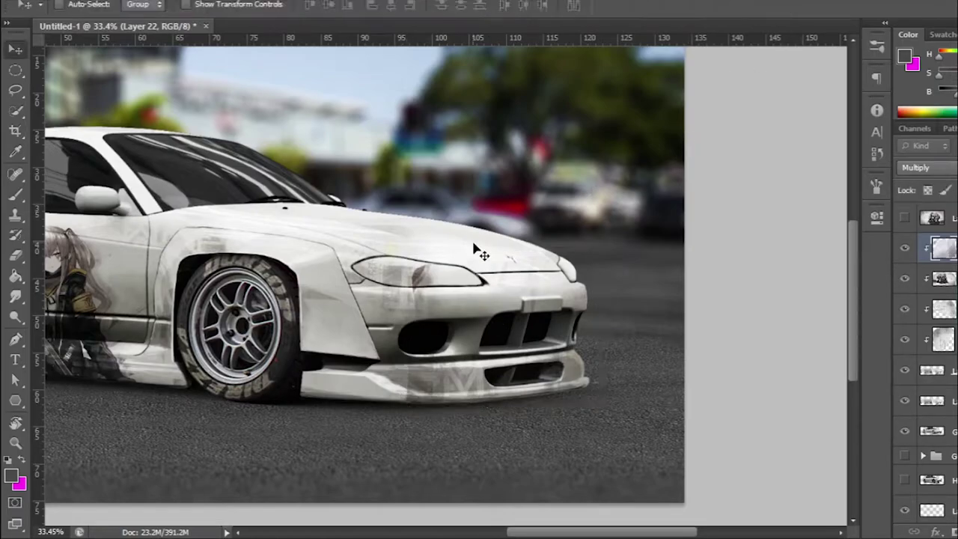
Switch to the Eraser and pan around the bumper to inspect the patch's edges.
key("e")
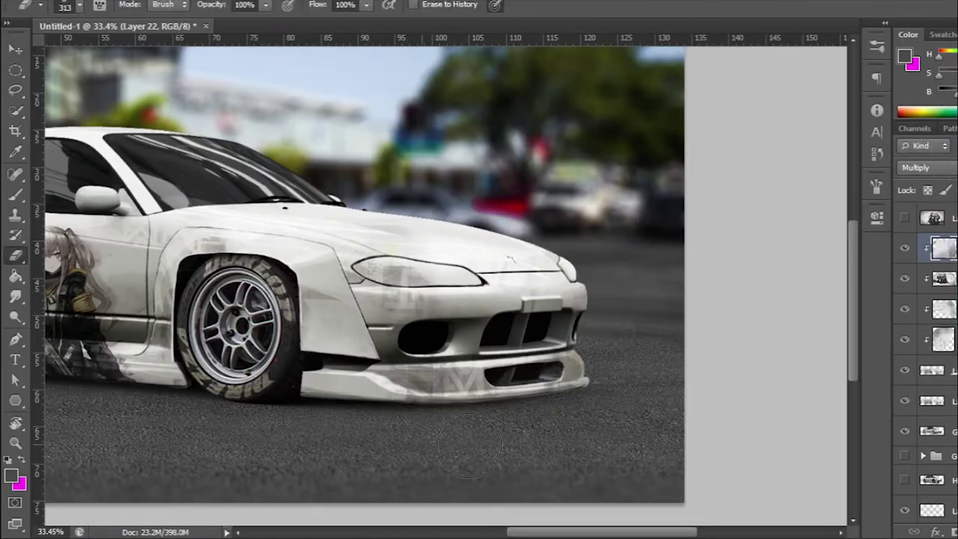
scroll(367, 324, "down", 3)
scroll(367, 323, "up", 1)
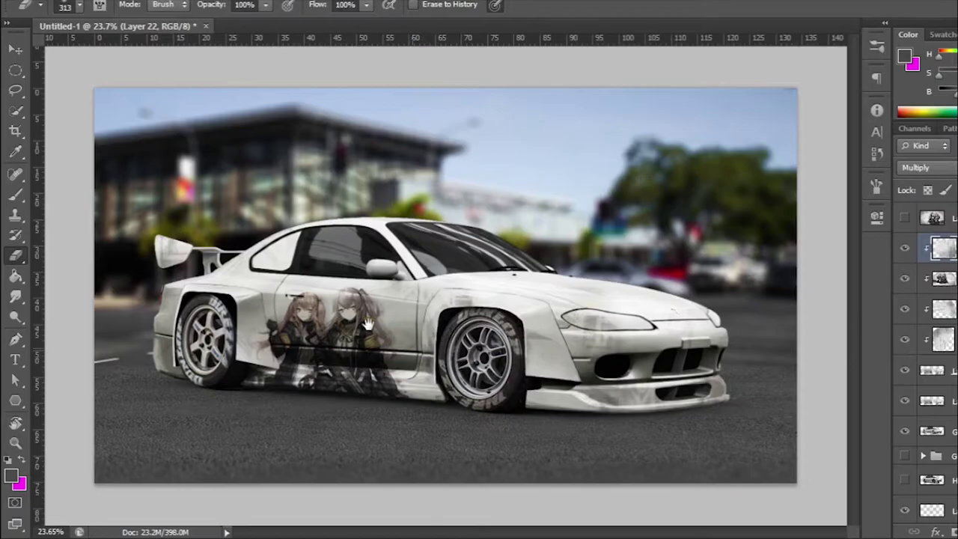
scroll(367, 324, "up", 5)
scroll(366, 323, "down", 3)
scroll(237, 299, "up", 1)
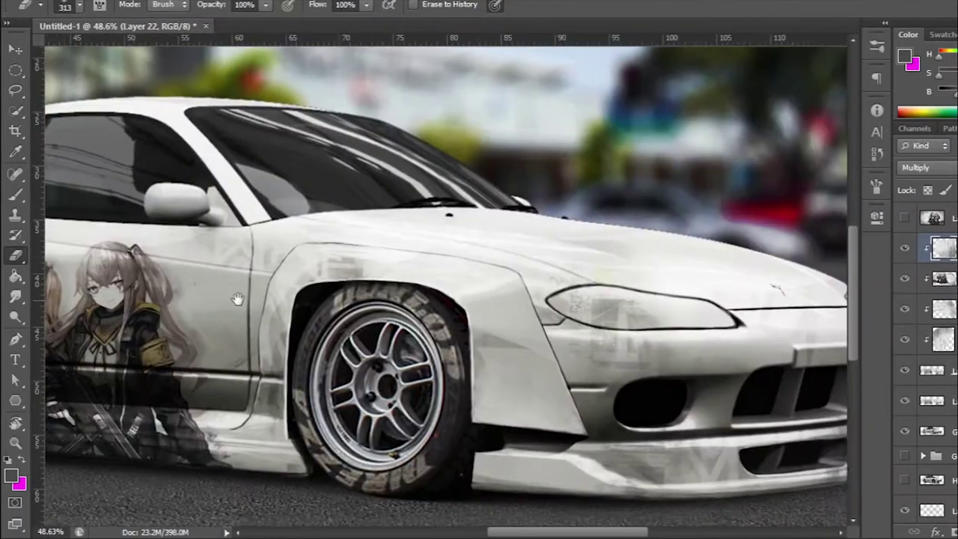
scroll(237, 299, "right", 1)
scroll(466, 316, "down", 1)
scroll(466, 316, "right", 5)
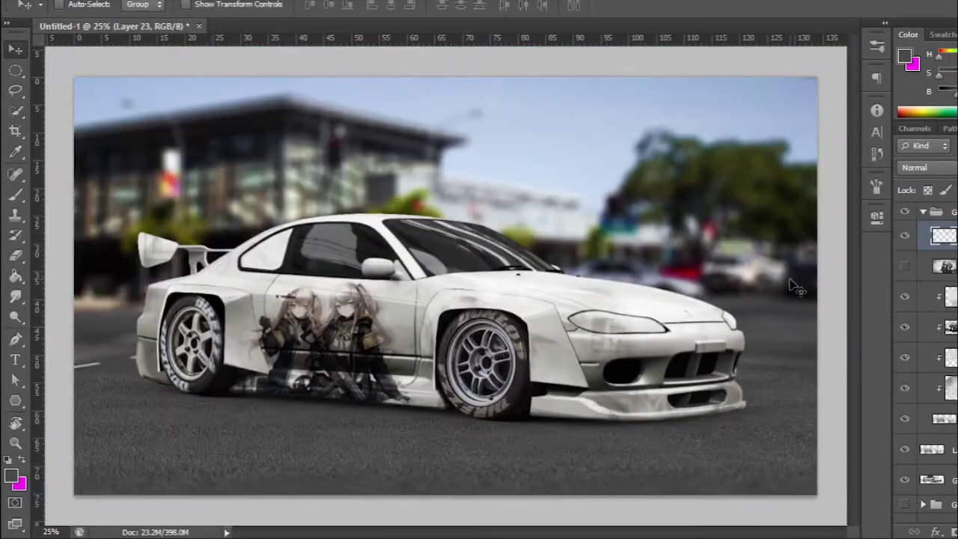
Trace the hood's upper strip with the Pen tool and convert the path to a selection.
scroll(571, 317, "up", 2)
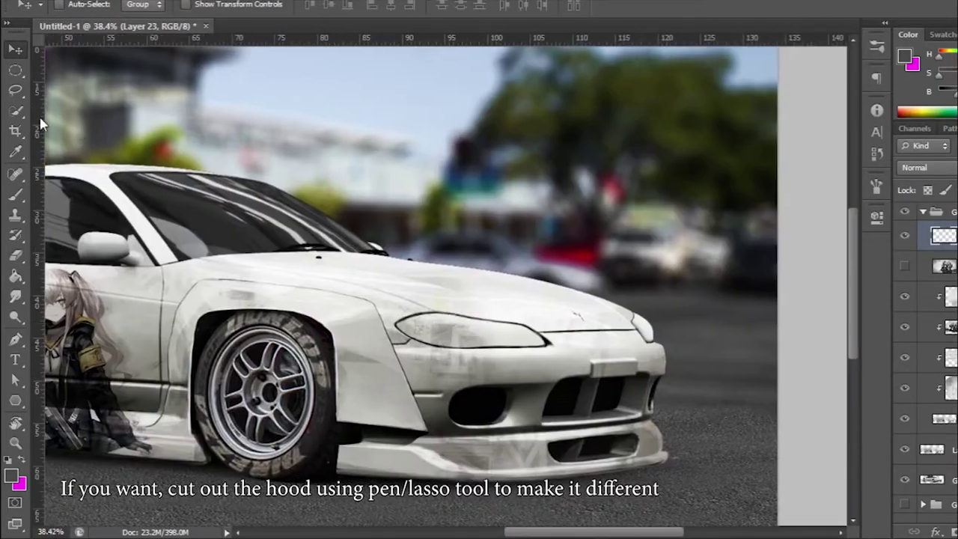
left_click(15, 338)
scroll(342, 277, "up", 1)
scroll(342, 278, "up", 1)
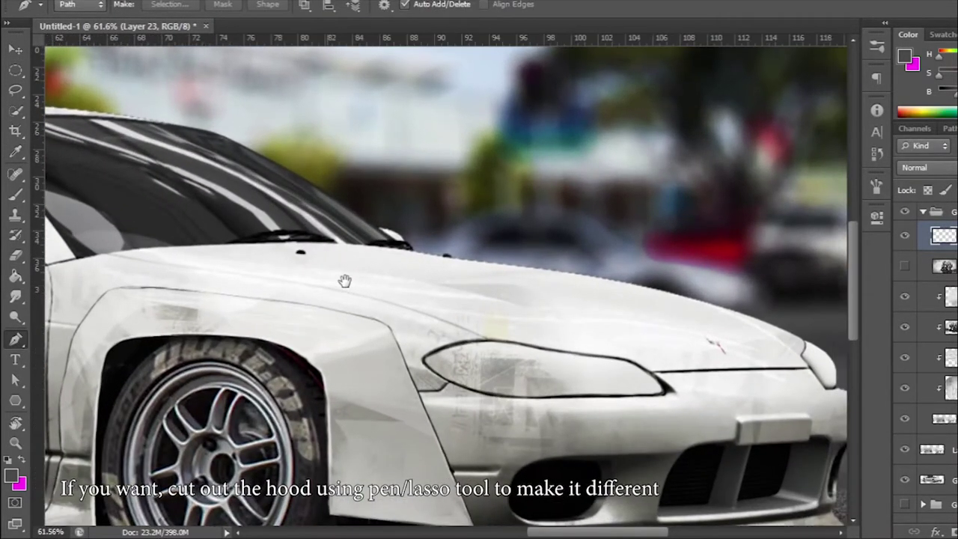
left_click(104, 253)
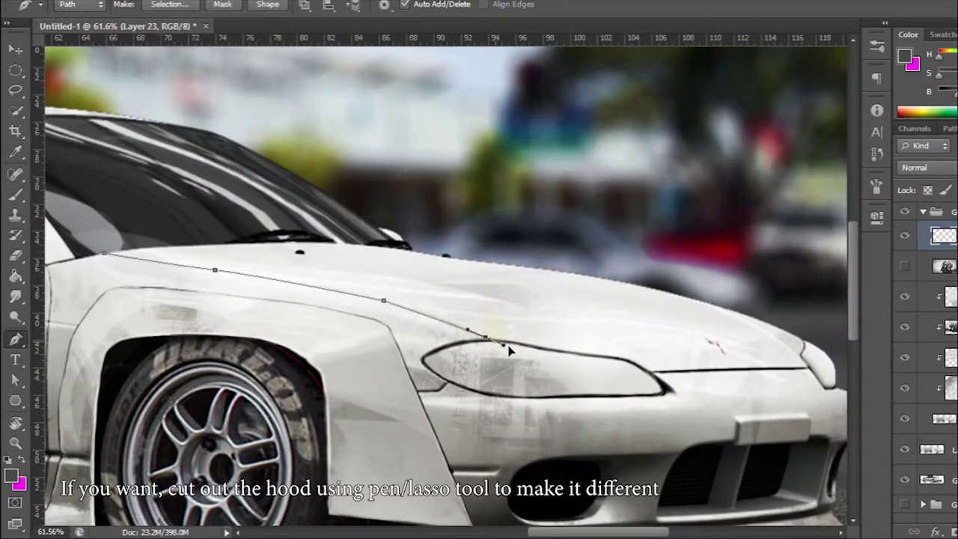
scroll(564, 343, "up", 1)
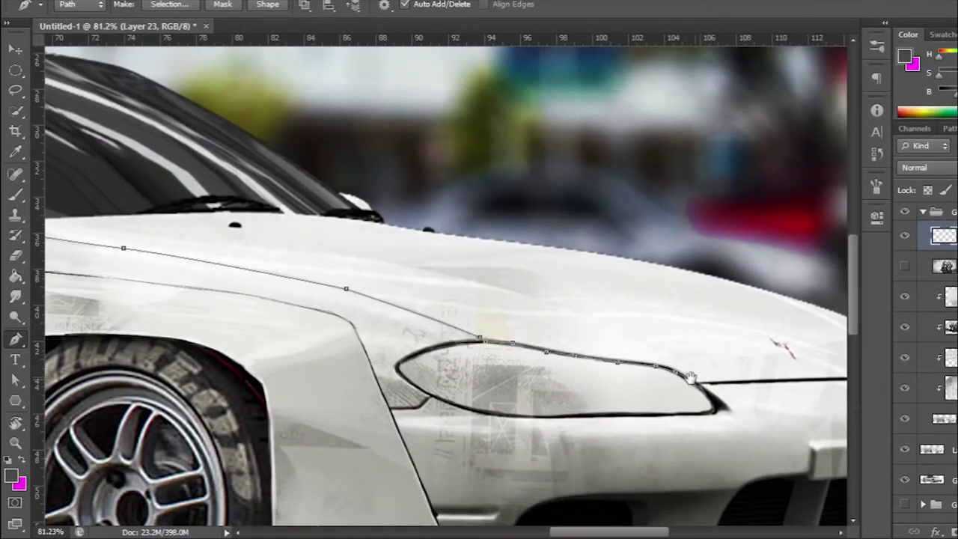
left_click_drag(690, 378, 421, 383)
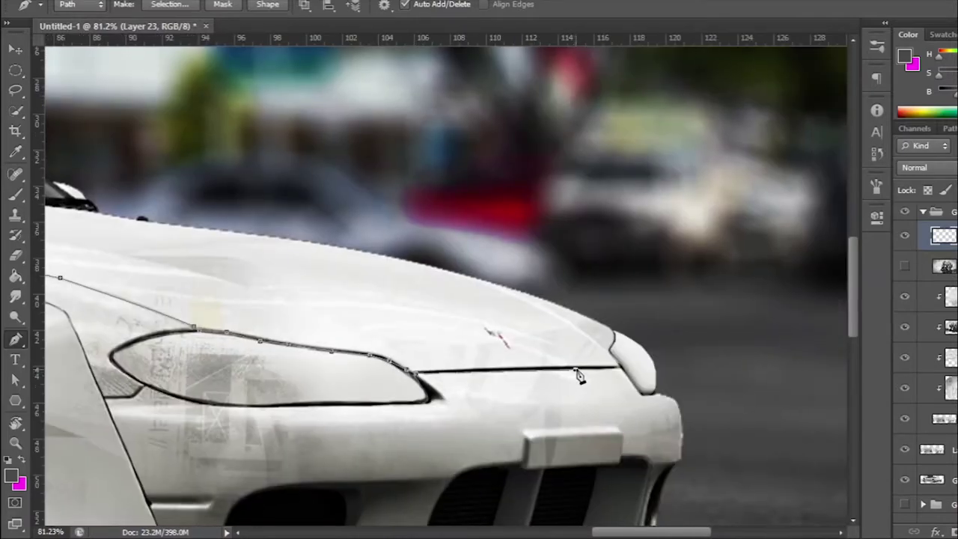
left_click(672, 348)
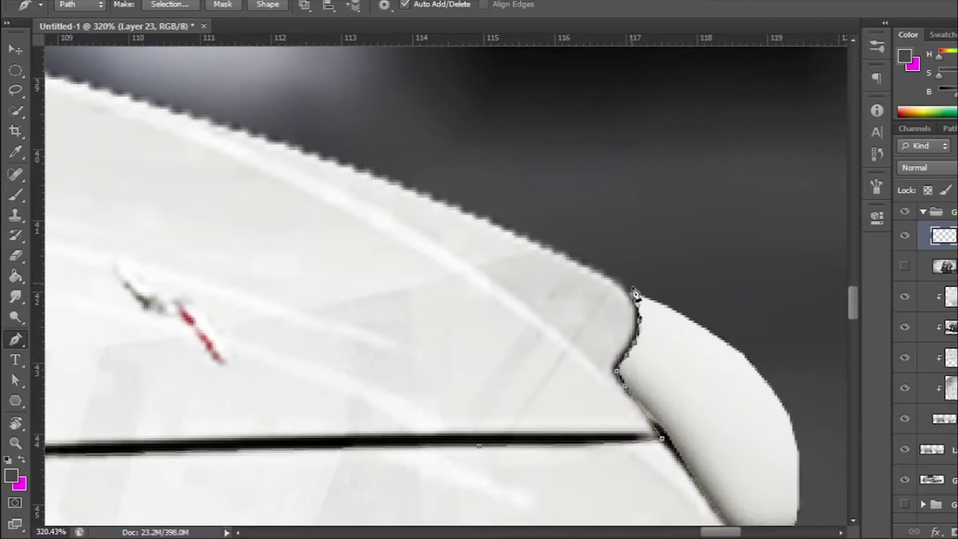
scroll(635, 294, "down", 2)
scroll(673, 314, "down", 2)
scroll(704, 330, "down", 1)
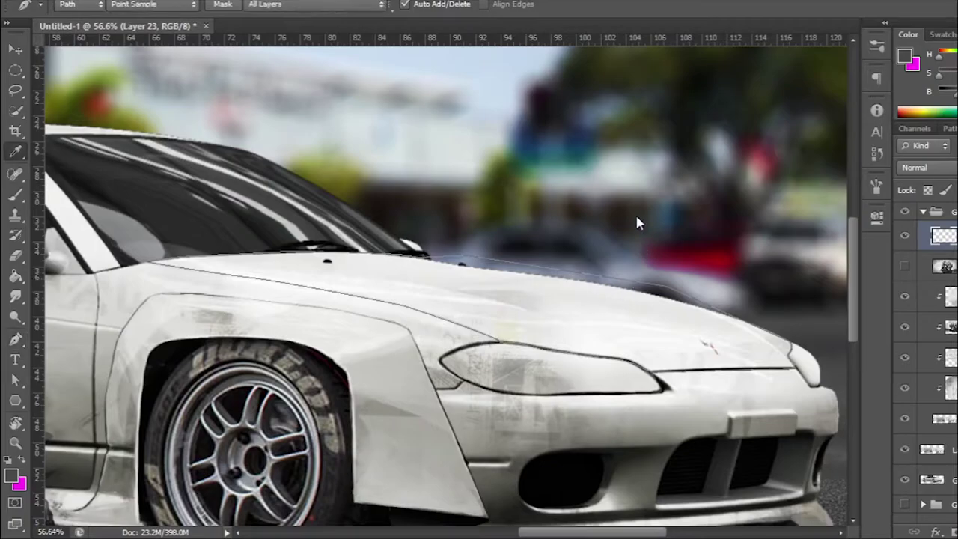
key("ctrl+Return")
Add a polygonal area above the hood edge to the hood selection.
scroll(565, 298, "down", 3)
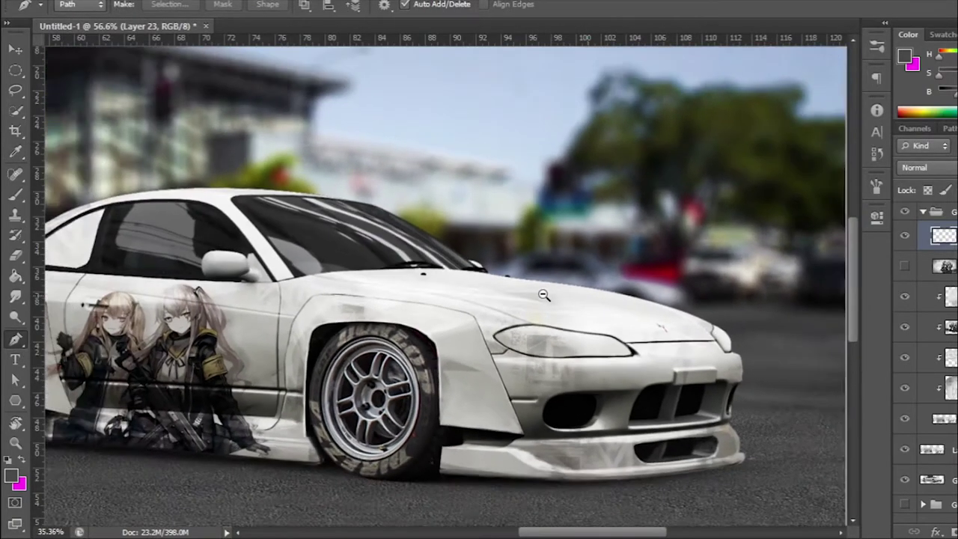
scroll(538, 292, "up", 2)
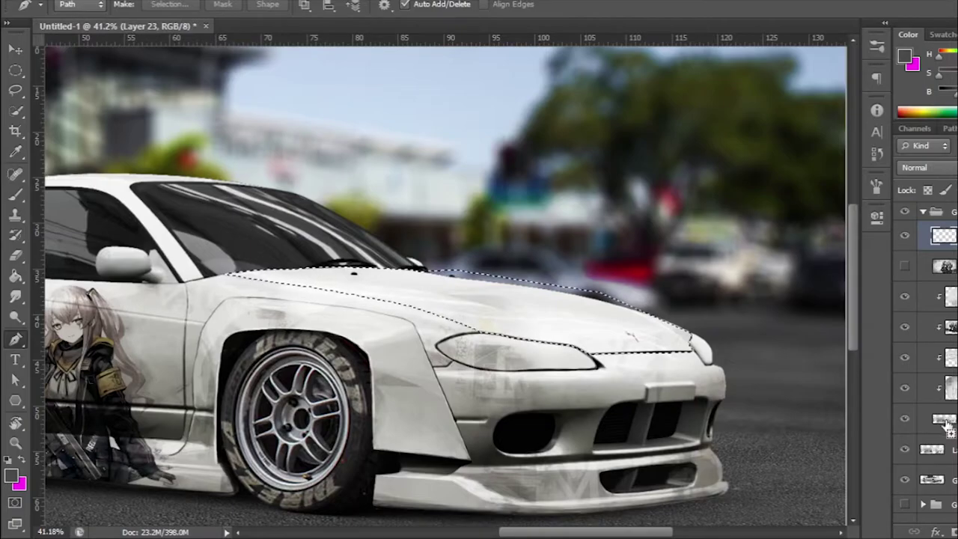
scroll(554, 350, "up", 2)
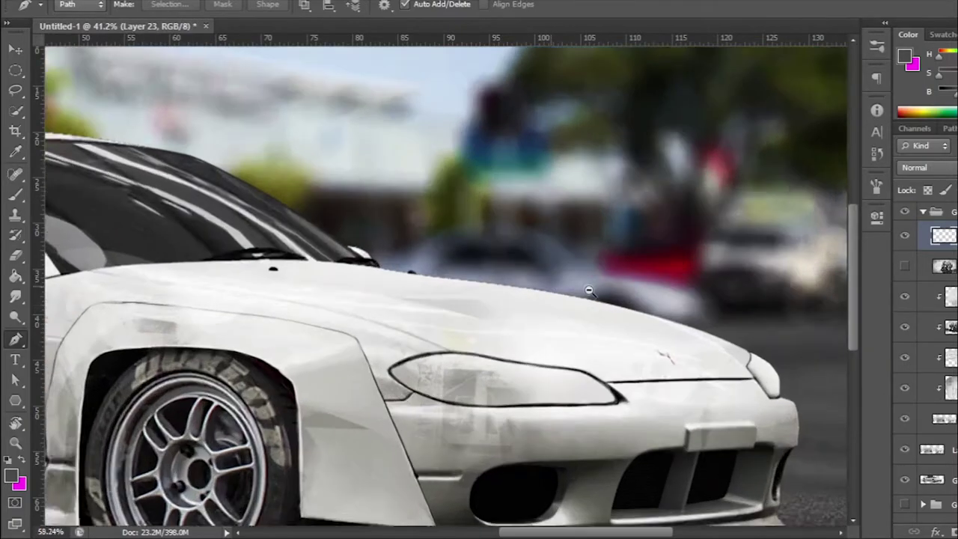
left_click(15, 90)
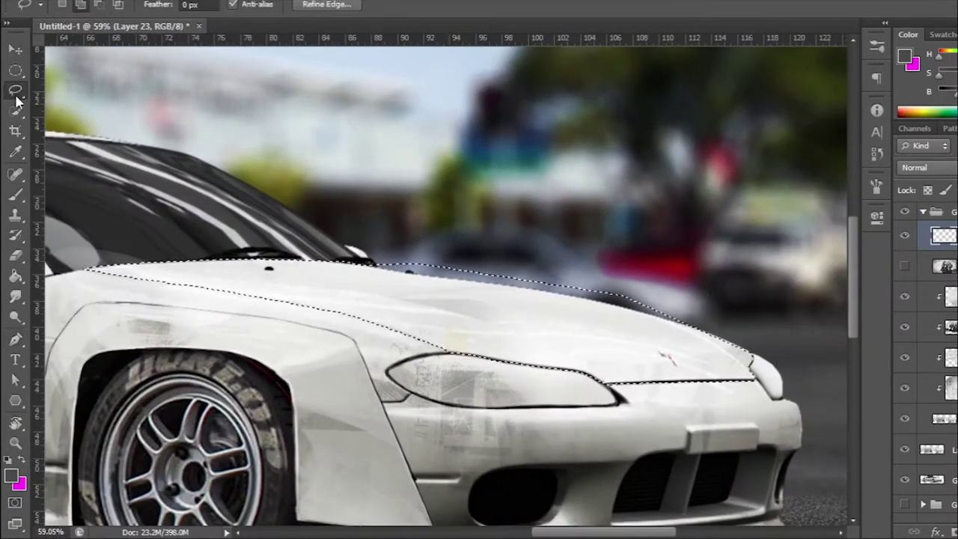
scroll(382, 279, "up", 1)
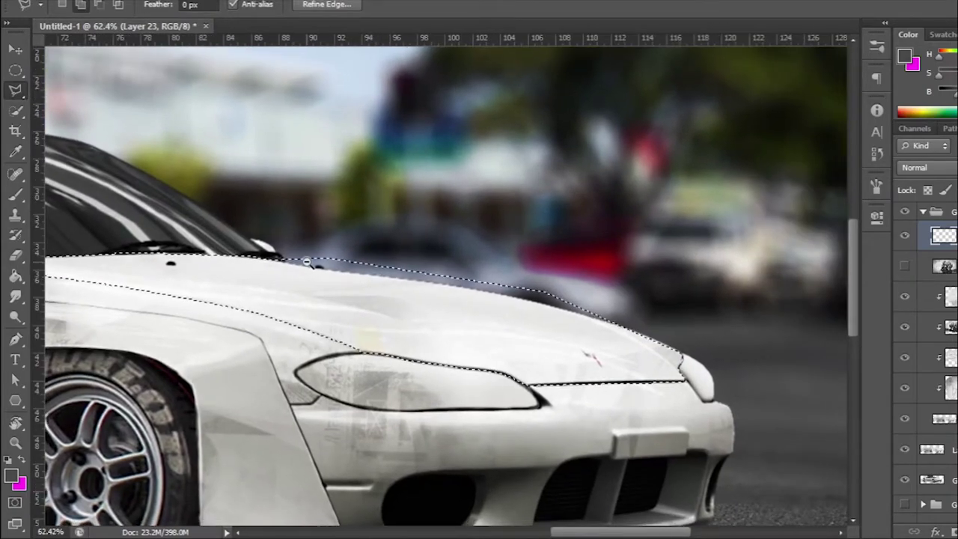
scroll(345, 262, "up", 1)
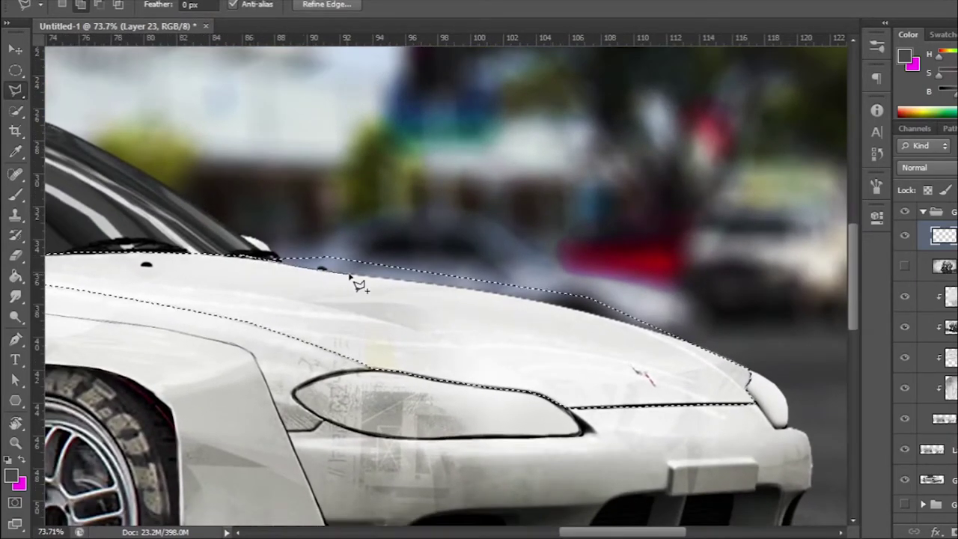
left_click(494, 293)
left_click(673, 330)
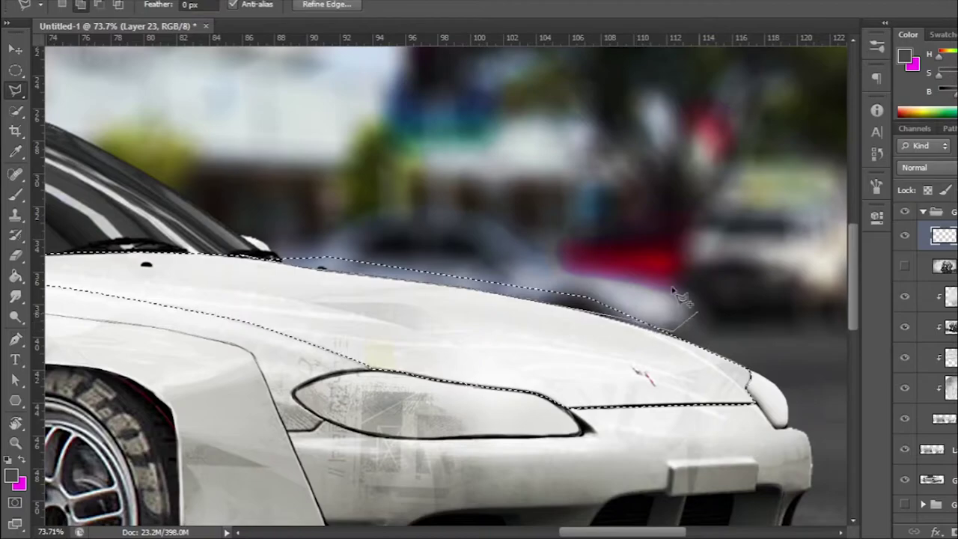
left_click(697, 311)
left_click(556, 225)
left_click(315, 195)
double_click(263, 240)
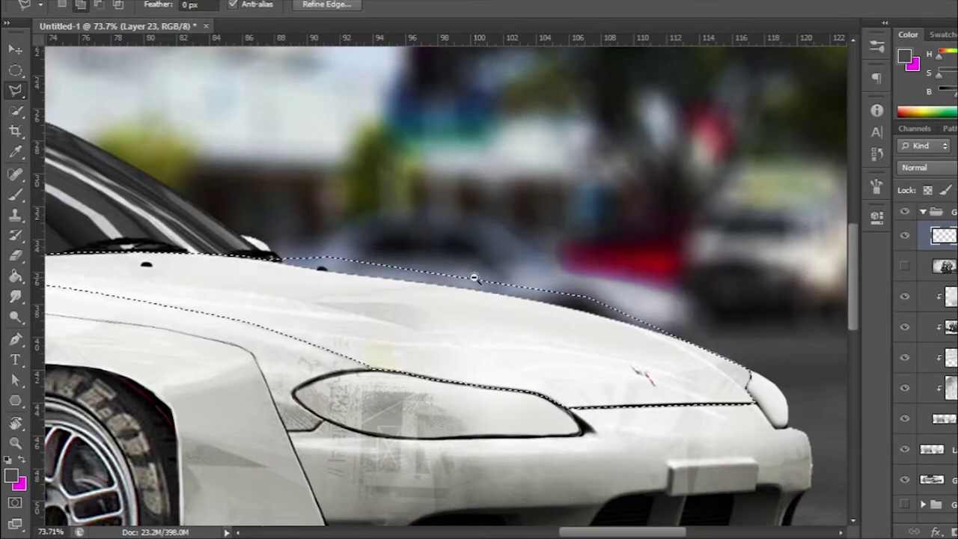
Copy the hood from Layer 18 onto new Layer 24, just below the top layer.
scroll(474, 275, "down", 2)
scroll(919, 402, "down", 2)
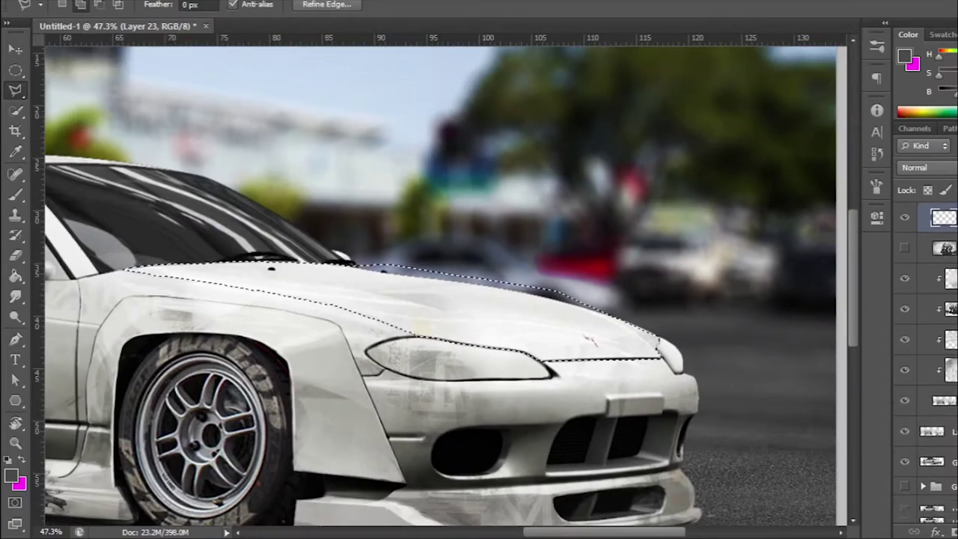
left_click(924, 395)
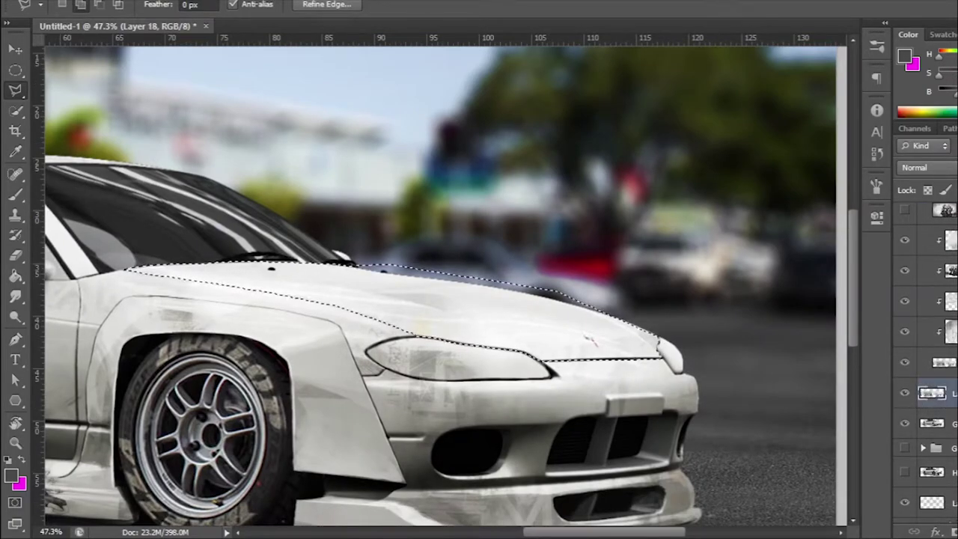
key("ctrl+j")
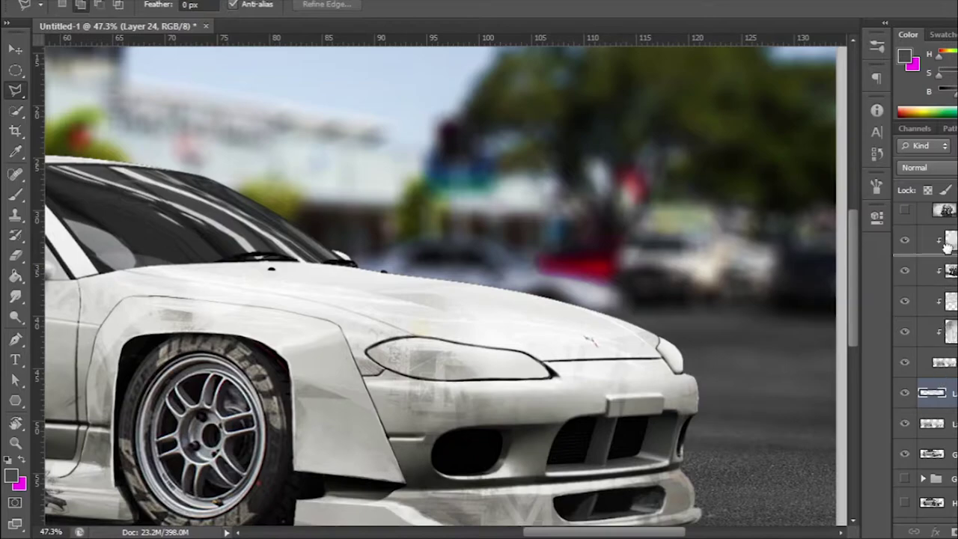
left_click_drag(947, 247, 952, 204)
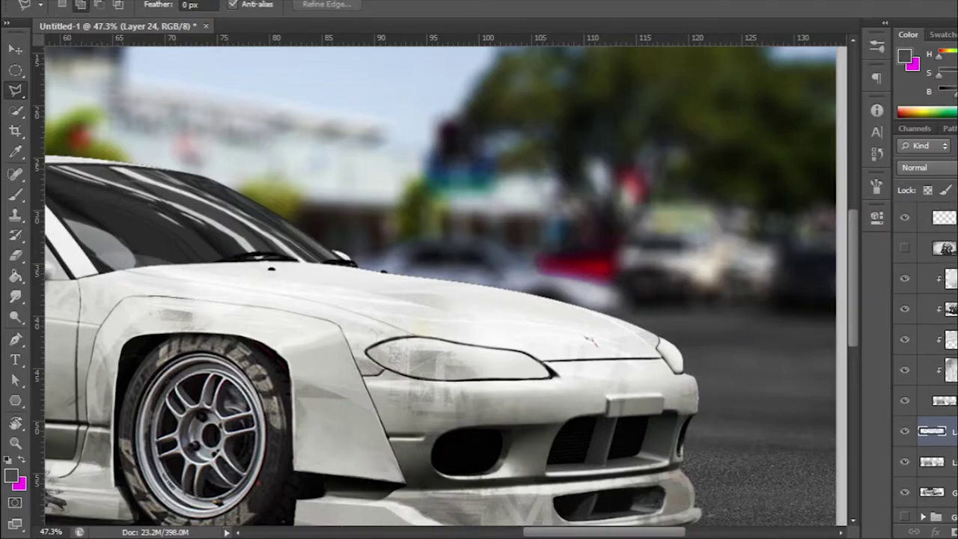
left_click_drag(932, 430, 931, 247)
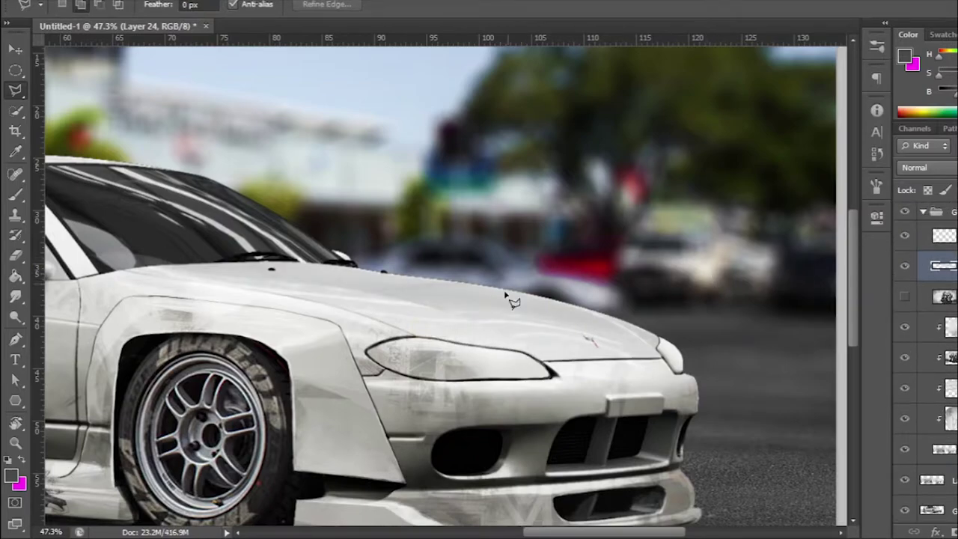
Move the hood copy aside to check it, then undo the move.
key("v")
left_click_drag(524, 332, 631, 277)
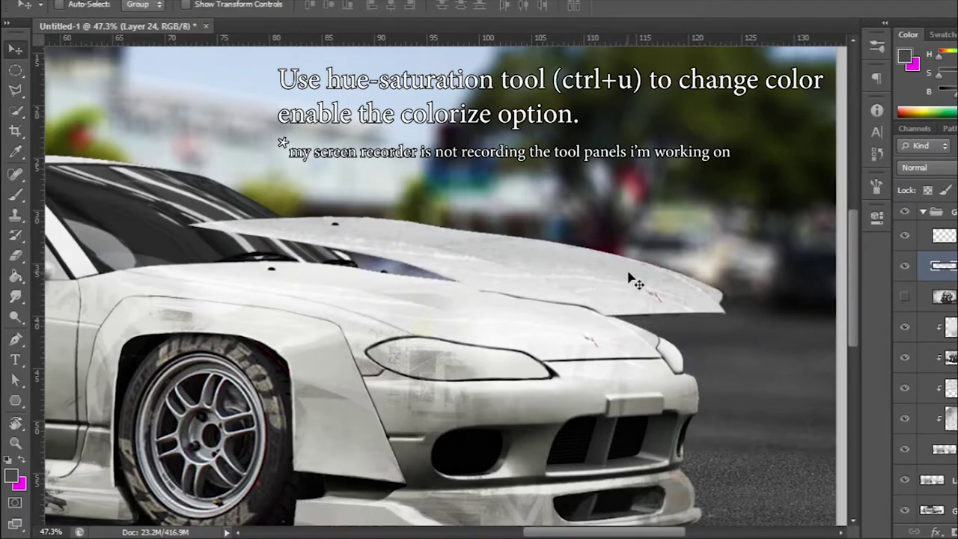
key("ctrl+z")
scroll(621, 283, "down", 5)
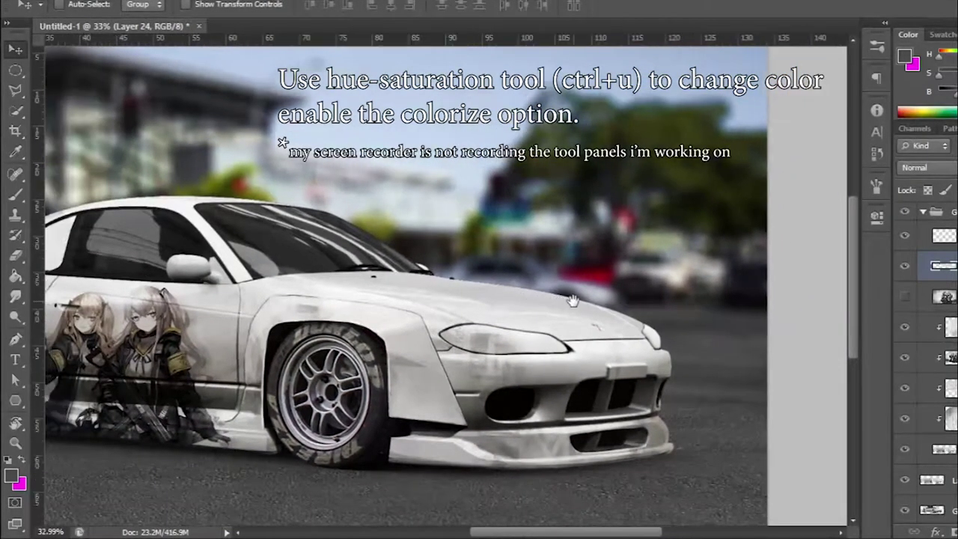
Colorize the hood with Hue/Saturation to a khaki-olive tone.
key("i")
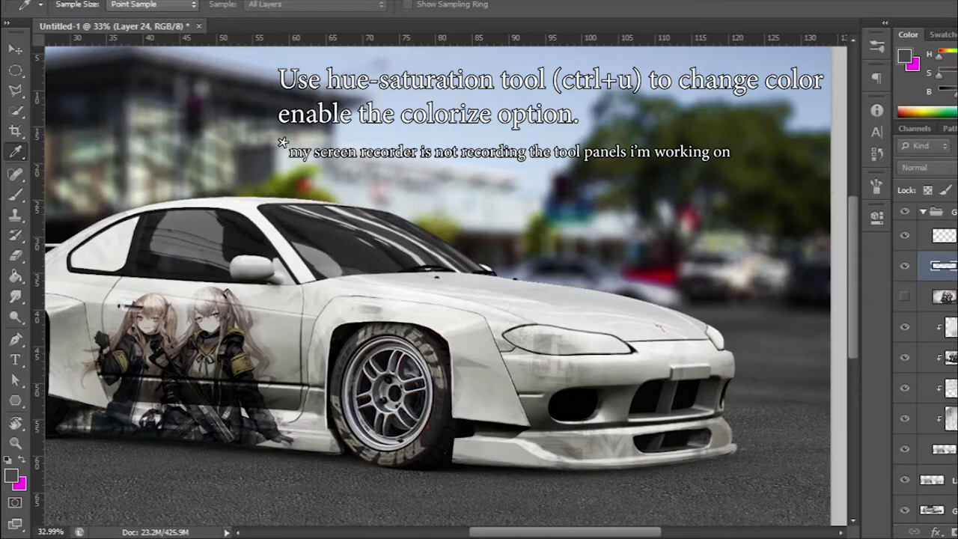
mouse_move(821, 376)
left_mouse_down()
mouse_move(808, 377)
mouse_move(799, 332)
left_mouse_up()
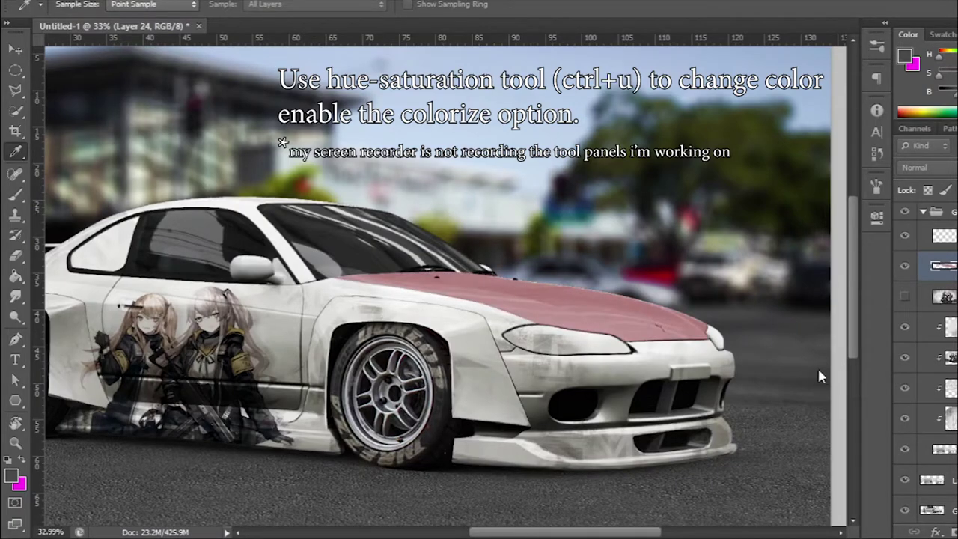
mouse_move(820, 376)
left_mouse_down()
mouse_move(850, 367)
mouse_move(823, 378)
left_mouse_up()
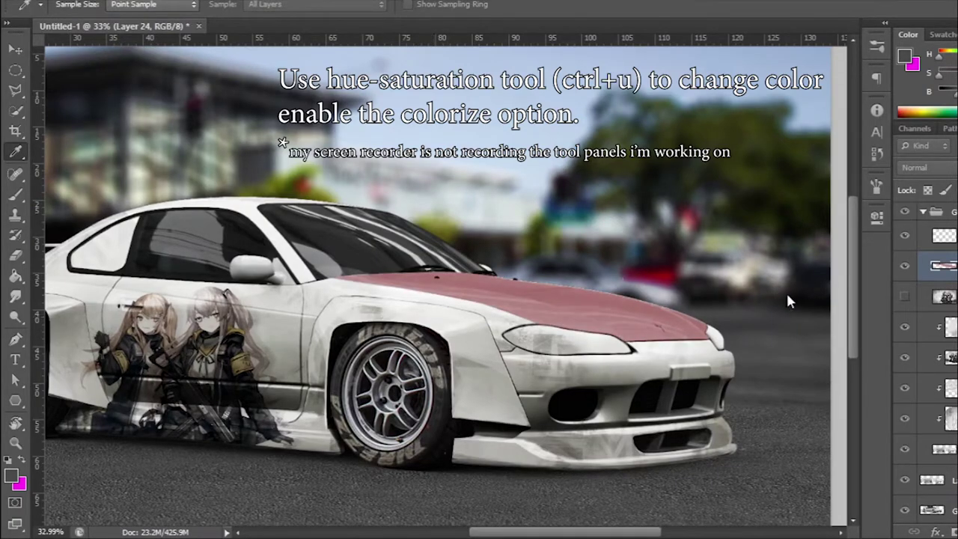
left_click_drag(788, 299, 791, 315)
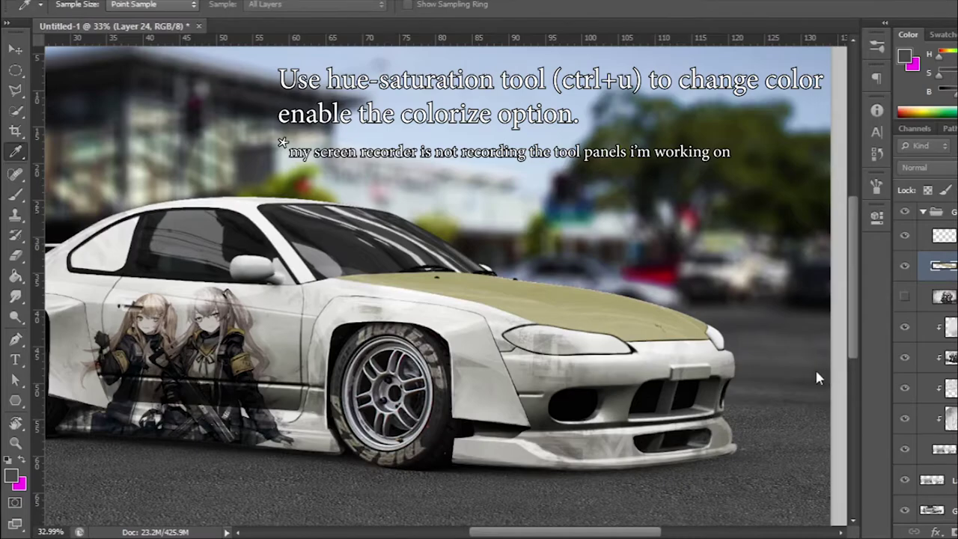
mouse_move(817, 377)
left_mouse_down()
mouse_move(833, 376)
mouse_move(805, 369)
mouse_move(832, 372)
left_mouse_up()
left_click(832, 333)
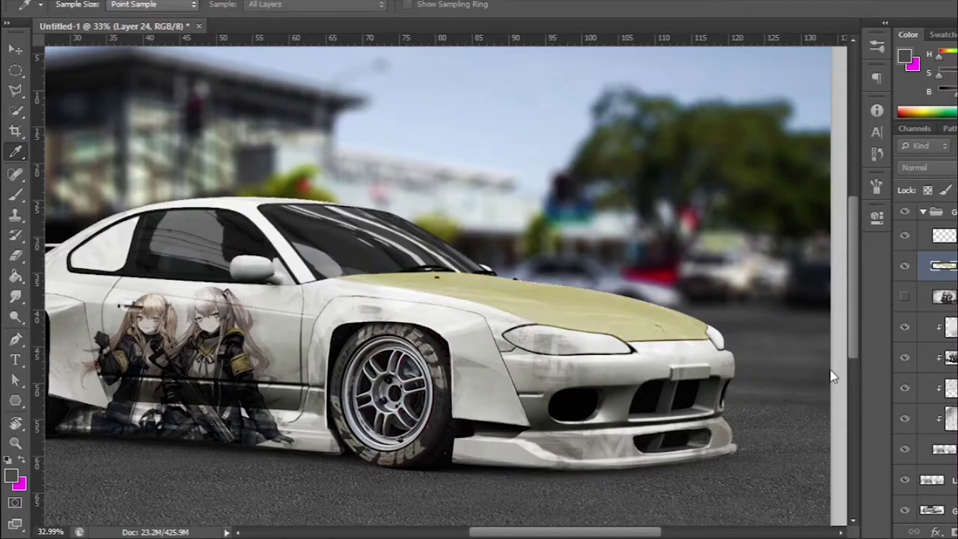
Recentre the car, then select Layer 23 and toggle its visibility.
key("v")
left_click_drag(377, 300, 490, 299)
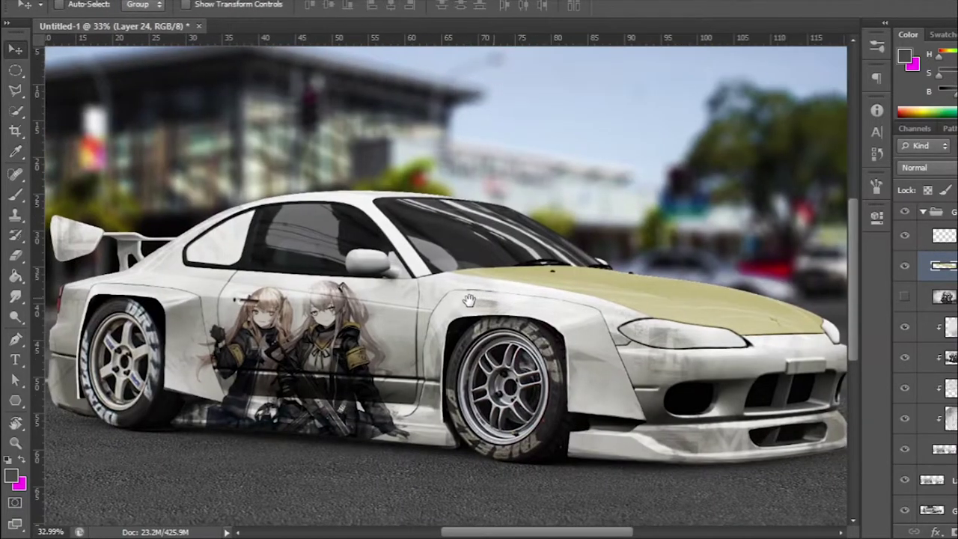
scroll(524, 277, "down", 3)
scroll(546, 266, "up", 3)
scroll(565, 255, "down", 1)
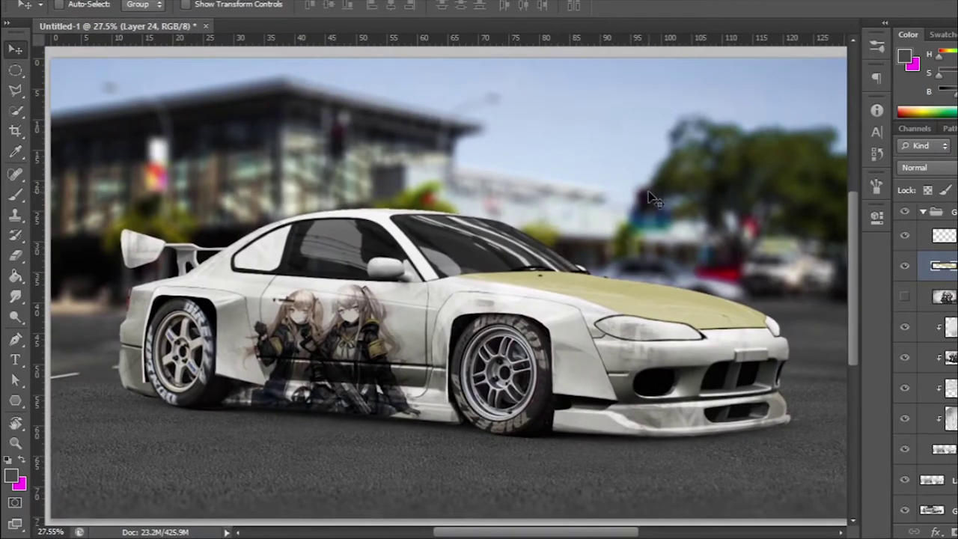
left_click_drag(635, 286, 578, 272)
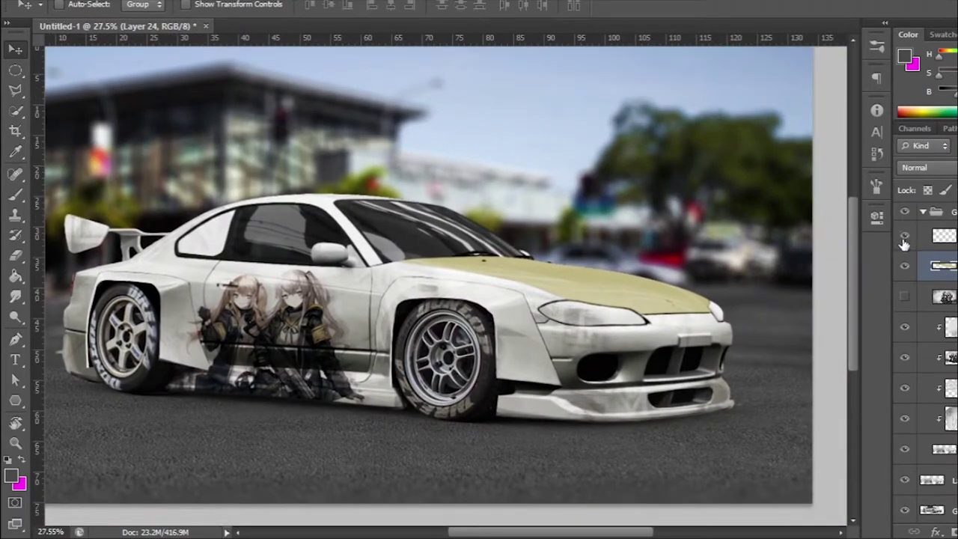
left_click(942, 236)
left_click(903, 238)
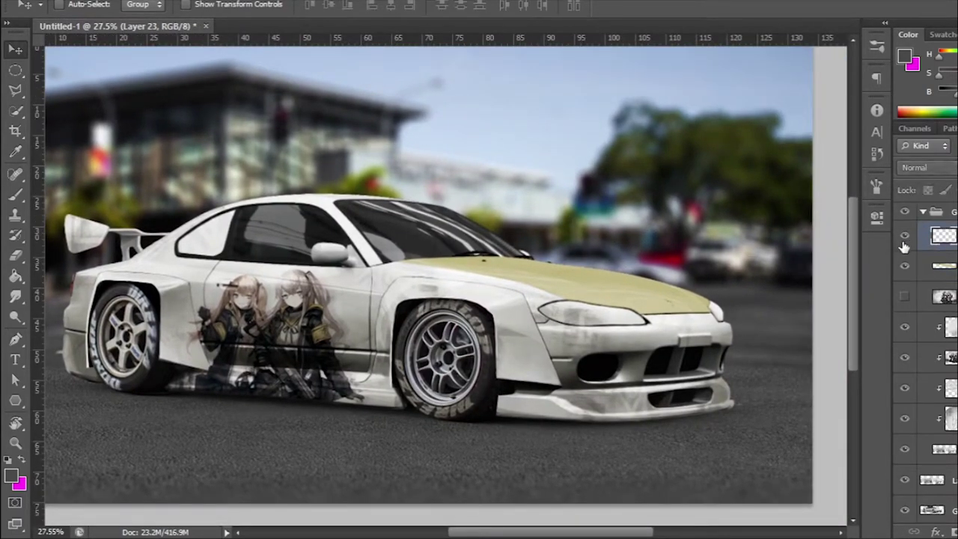
scroll(672, 327, "up", 5)
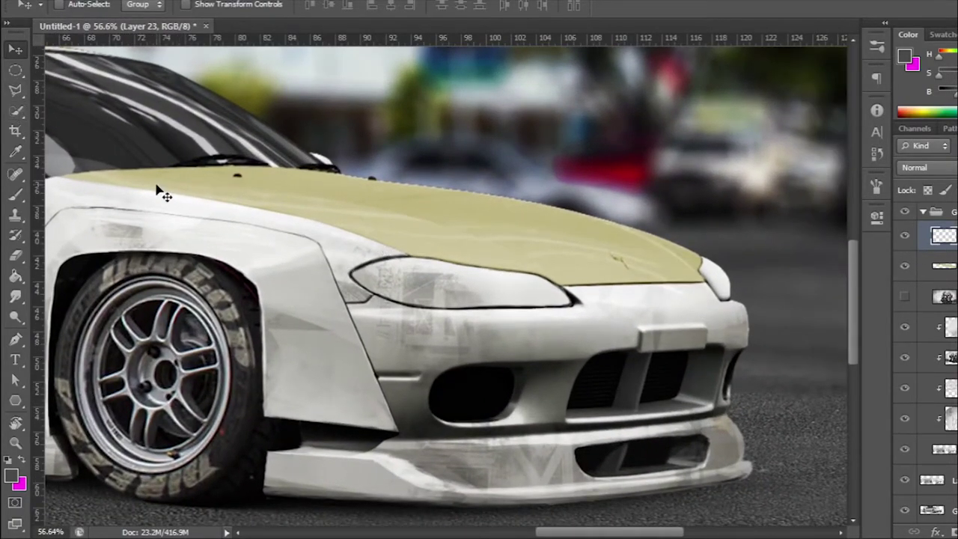
left_click_drag(371, 270, 397, 284)
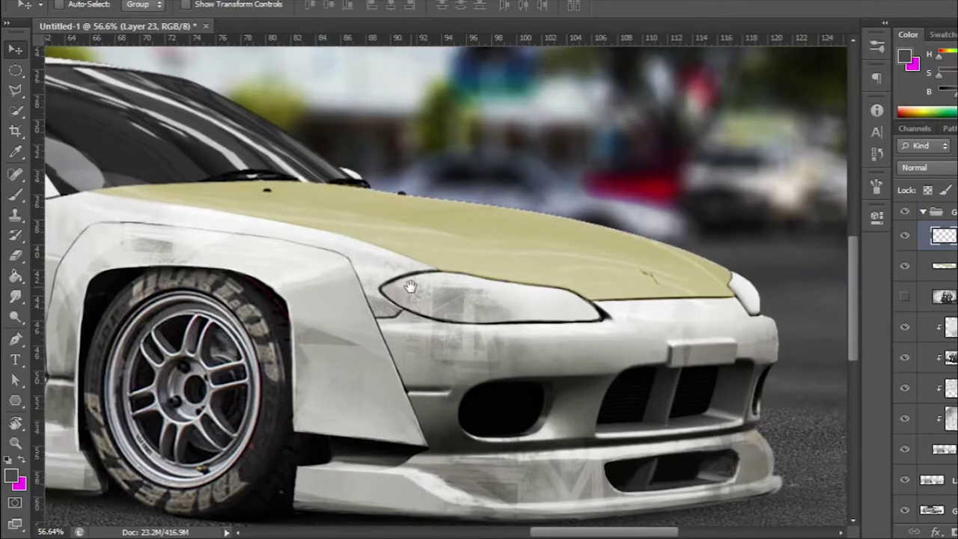
Draw a tall thin rectangular marquee across the headlight.
left_click(17, 92)
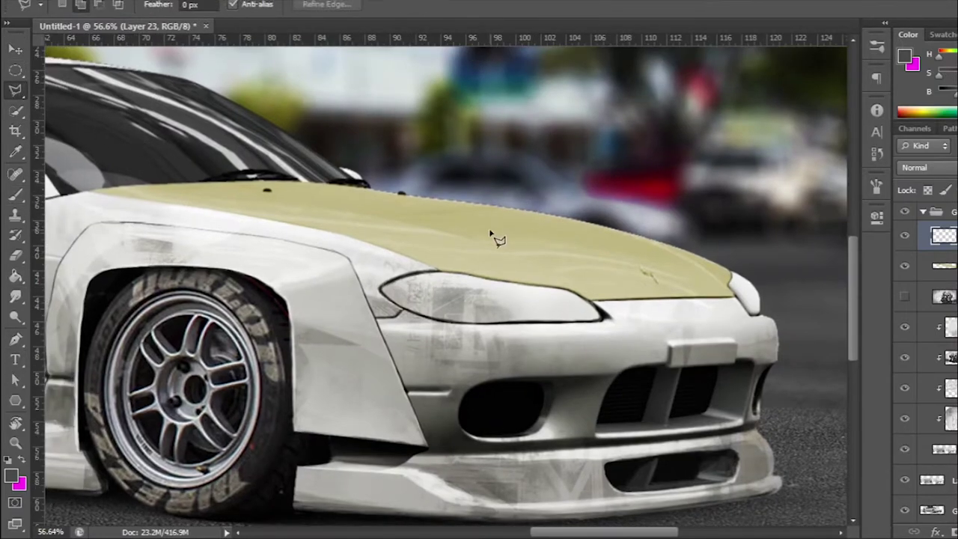
left_click(16, 72)
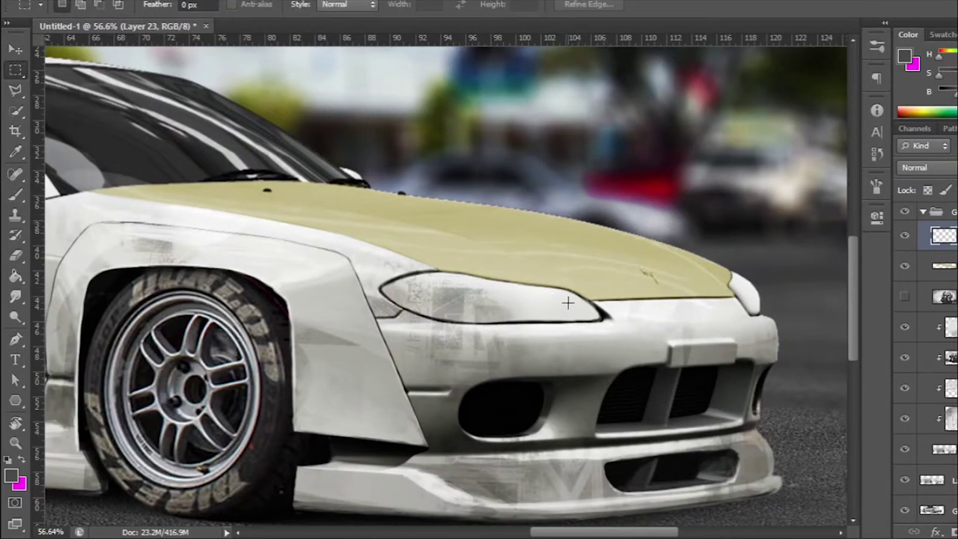
scroll(567, 302, "down", 3)
scroll(554, 225, "up", 5)
left_click_drag(532, 184, 544, 348)
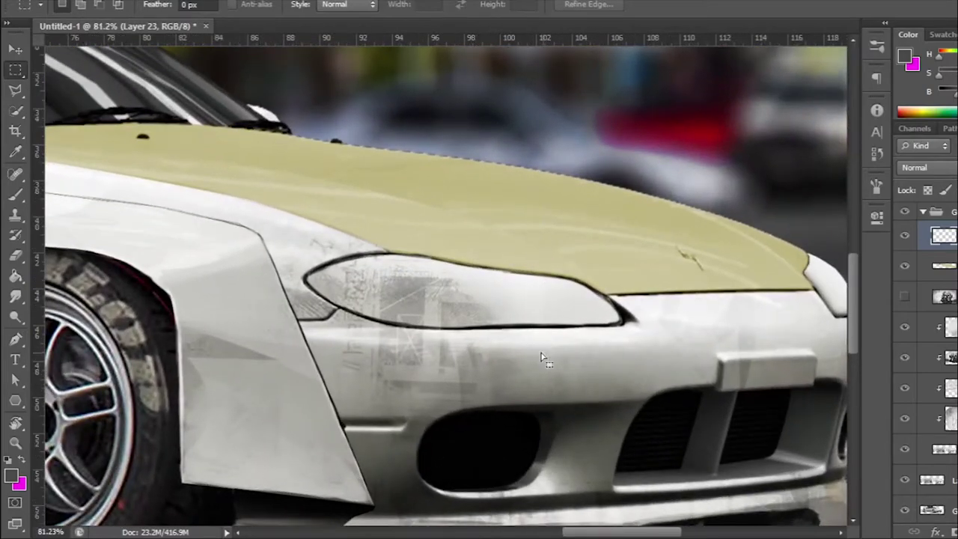
Paint the strip solid black, deselect, and shrink the bar to about 60%.
key("b")
left_click_drag(546, 269, 527, 407)
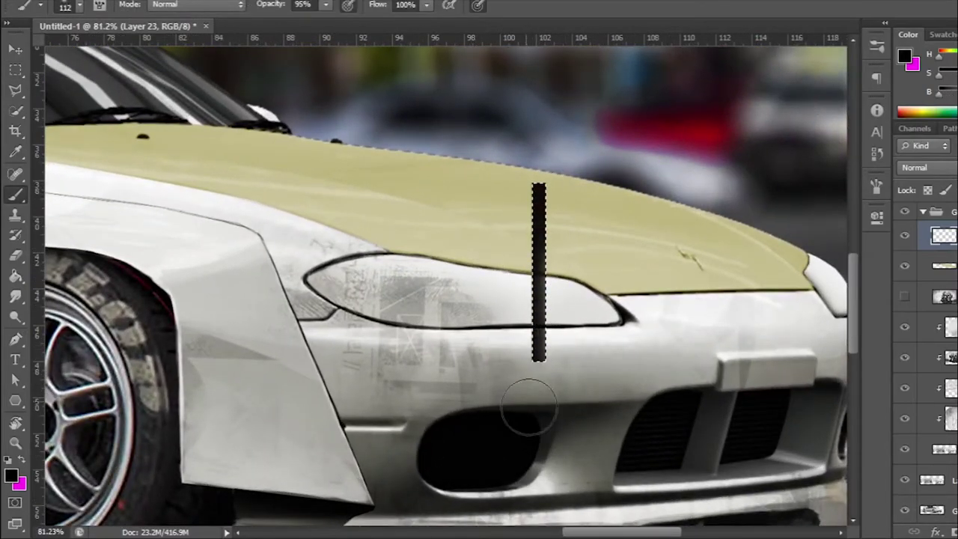
key("ctrl+d")
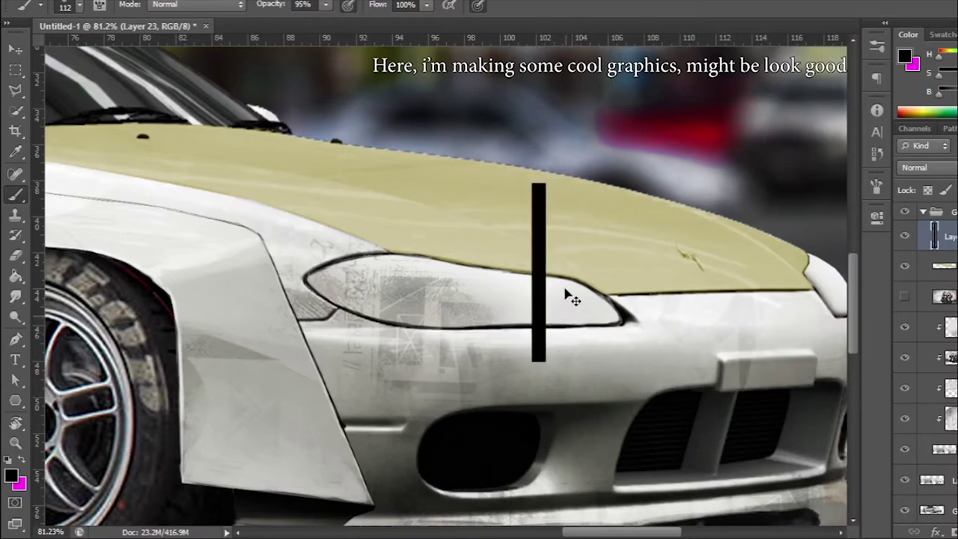
key("ctrl+t")
left_click_drag(546, 183, 540, 215)
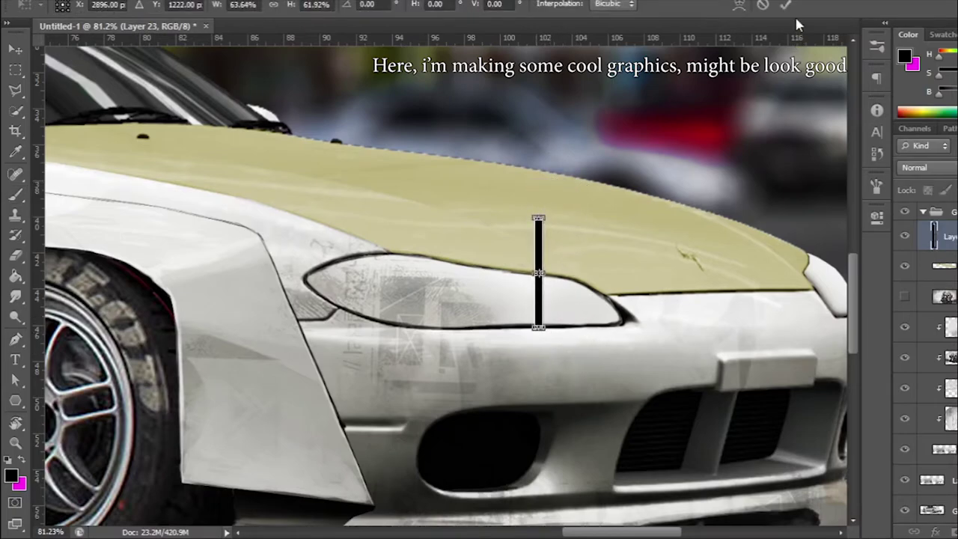
key("Return")
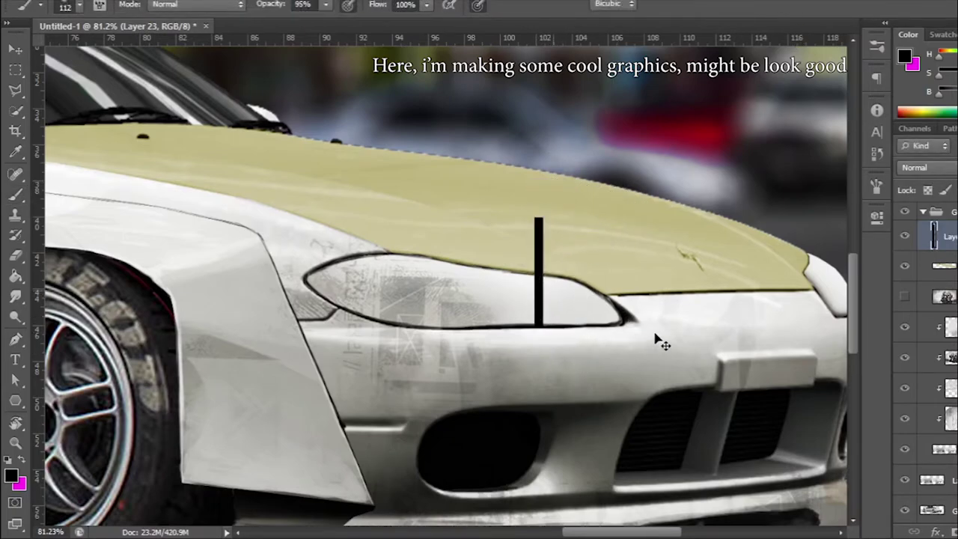
Rotate the bar about −42°, mirror a duplicate, and merge both into an X.
key("ctrl+t")
left_click_drag(658, 341, 707, 231)
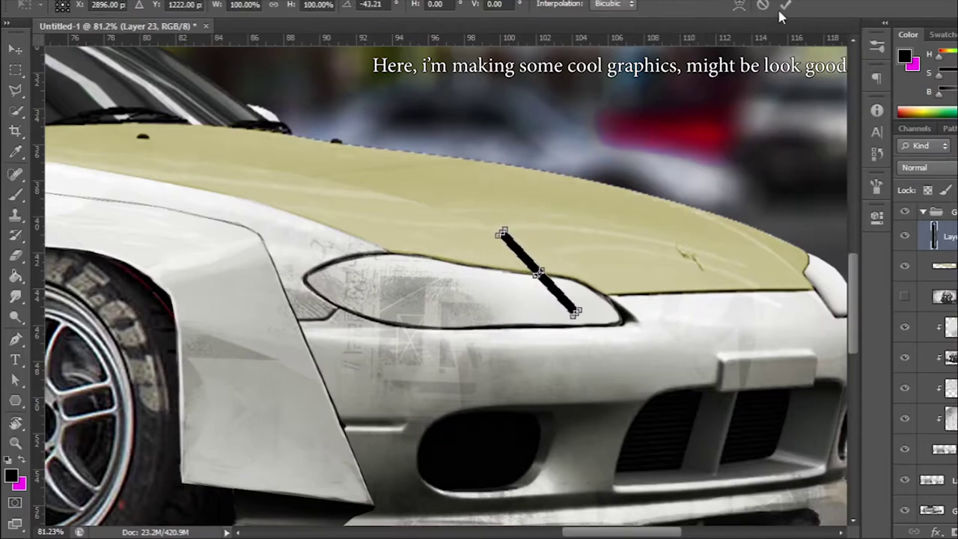
key("Return")
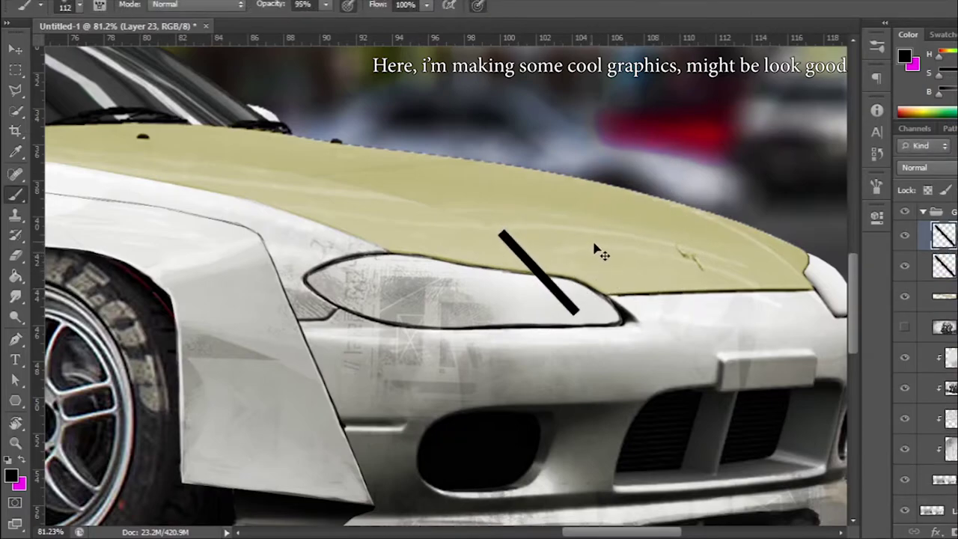
key("ctrl+j")
key("ctrl+t")
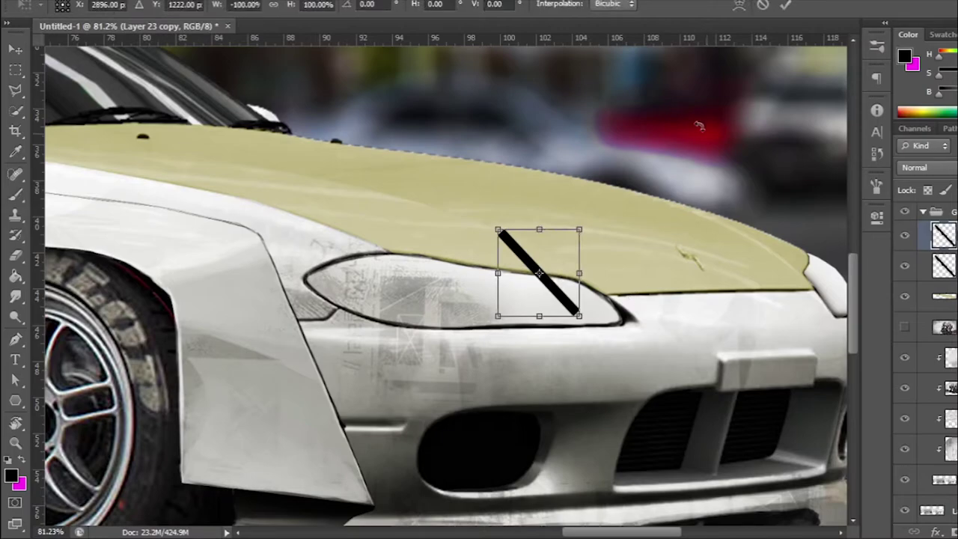
key("Return")
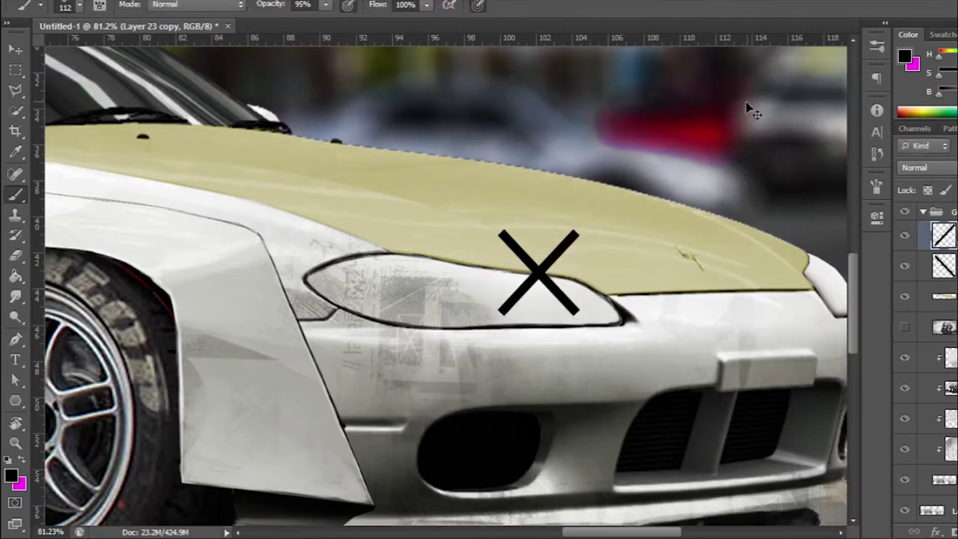
key("ctrl+e")
Shrink the X to about 61% and shift it down, narrower.
scroll(566, 246, "up", 3)
key("v")
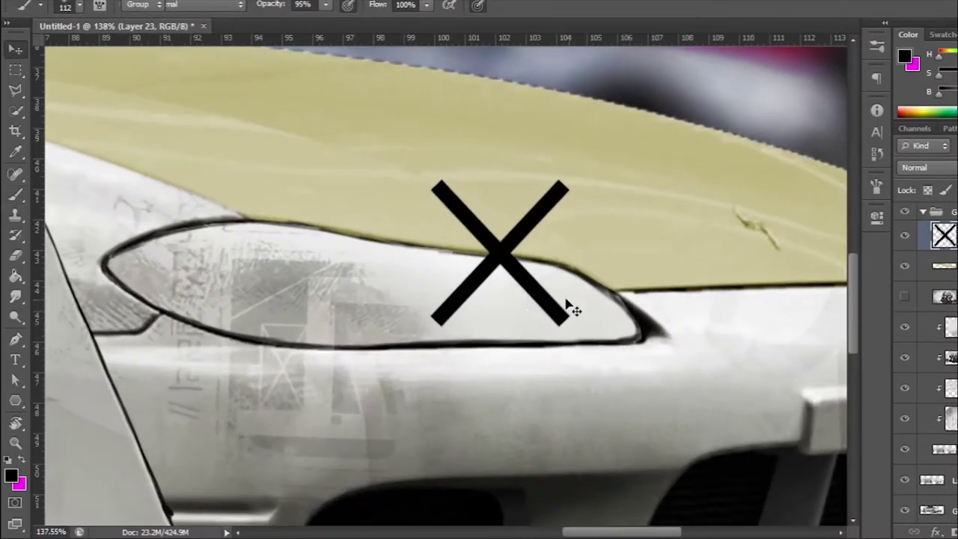
key("ctrl+t")
left_click_drag(588, 218, 561, 248)
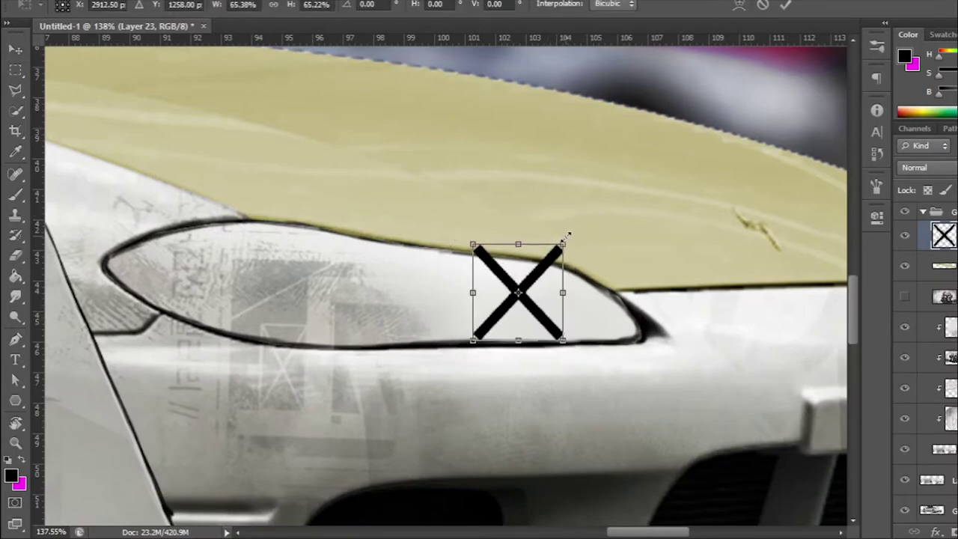
mouse_move(536, 294)
left_mouse_down()
mouse_move(536, 303)
mouse_move(552, 302)
left_mouse_up()
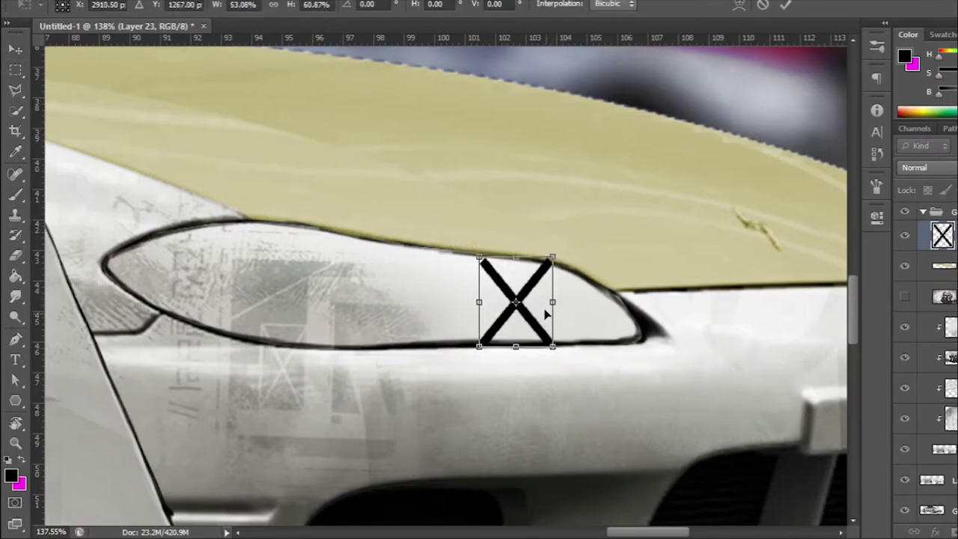
left_click(785, 4)
Duplicate the X, then scale, slant and warp the copy to follow the headlight curve.
key("ctrl+j")
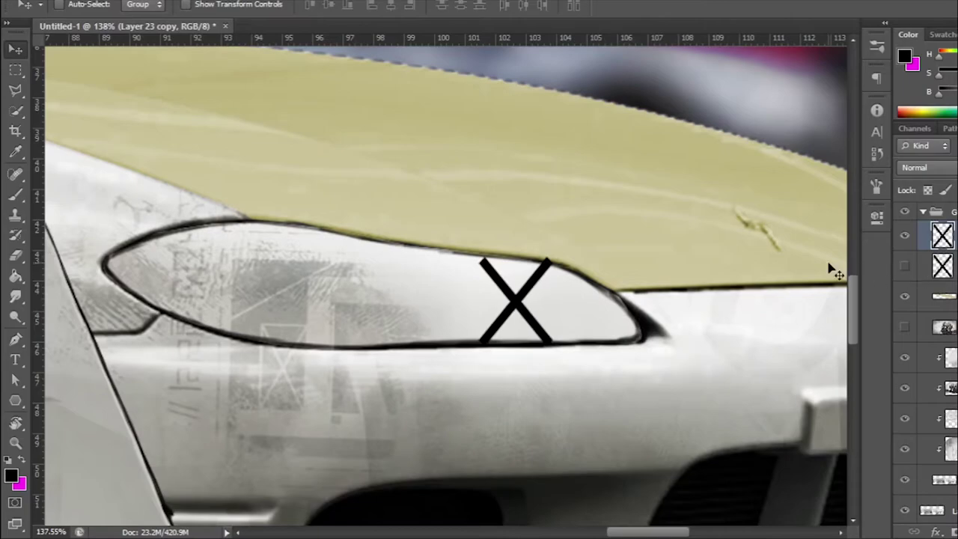
key("ctrl+t")
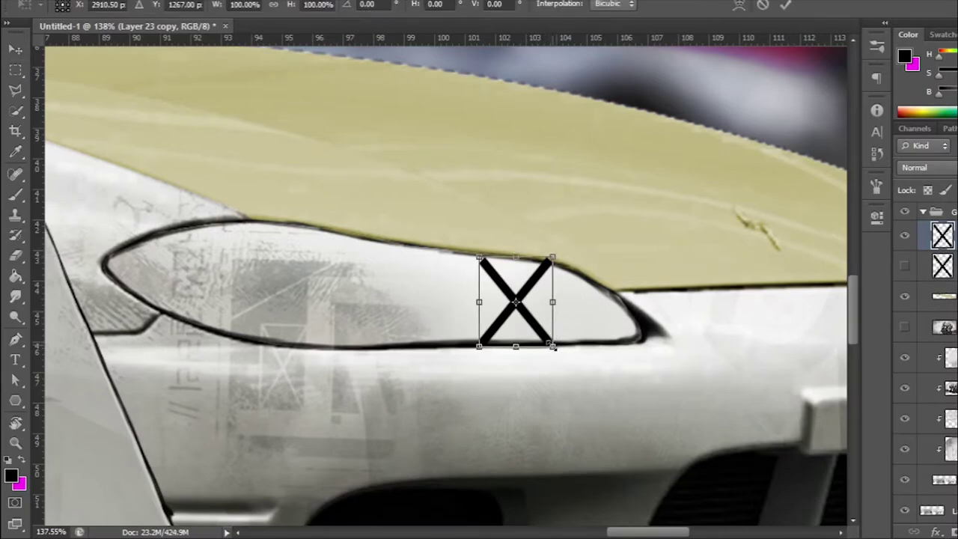
left_click_drag(553, 347, 559, 354)
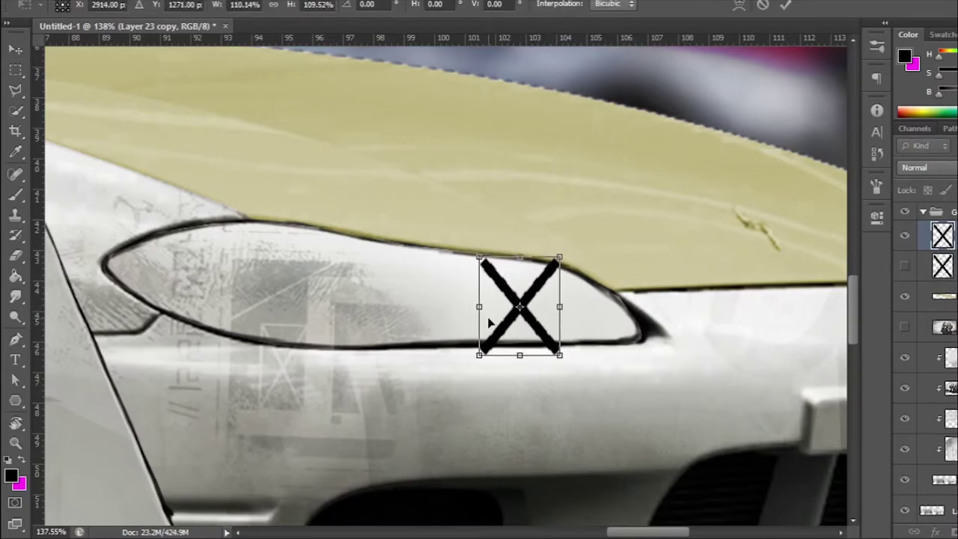
left_click_drag(479, 306, 492, 306)
left_click_drag(520, 257, 516, 247)
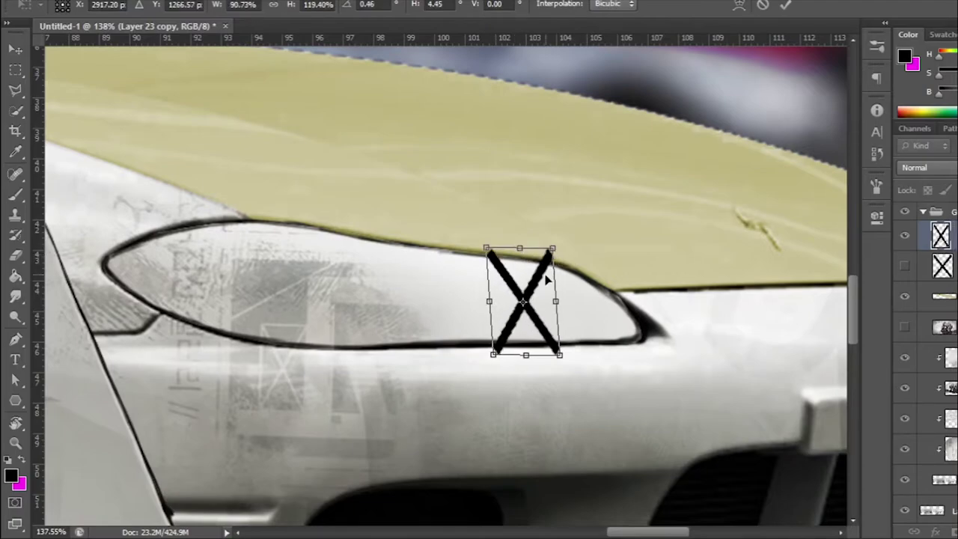
left_click(739, 3)
mouse_move(528, 300)
left_mouse_down()
mouse_move(509, 301)
mouse_move(548, 303)
left_mouse_up()
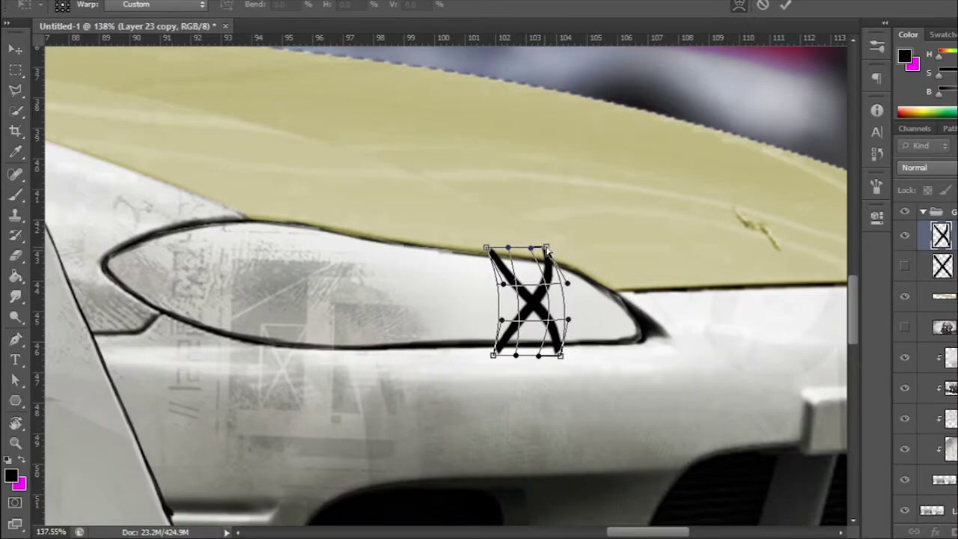
left_click(786, 6)
Get the Eraser ready and centre the headlight to trim the X overhang.
key("e")
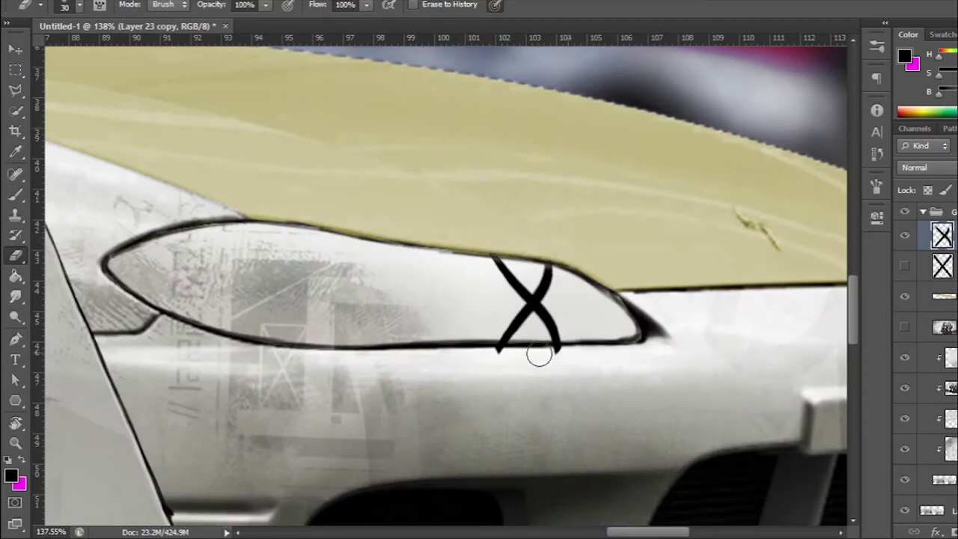
scroll(571, 357, "down", 4)
scroll(528, 347, "up", 2)
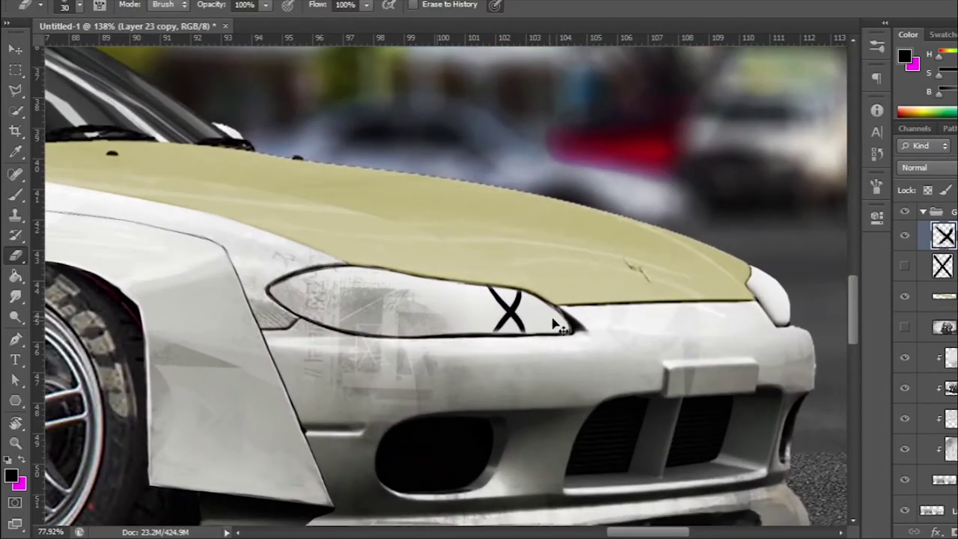
scroll(529, 347, "up", 3)
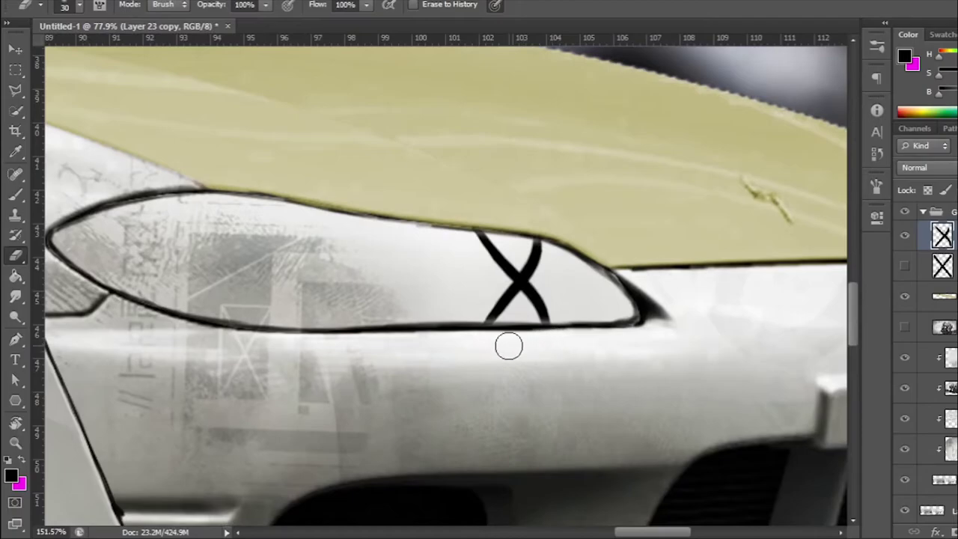
scroll(509, 346, "down", 3)
scroll(494, 341, "down", 2)
scroll(471, 333, "up", 2)
scroll(449, 323, "up", 2)
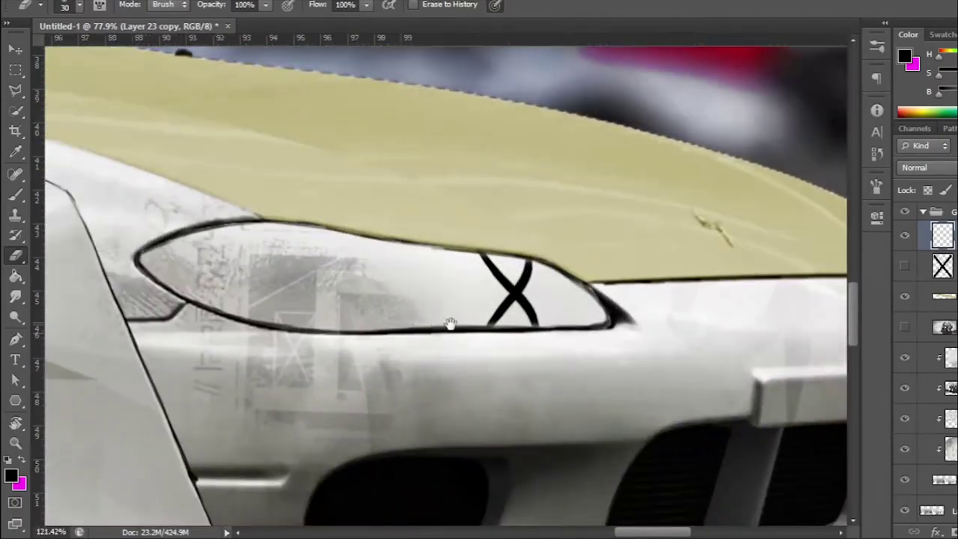
left_click_drag(449, 324, 569, 330)
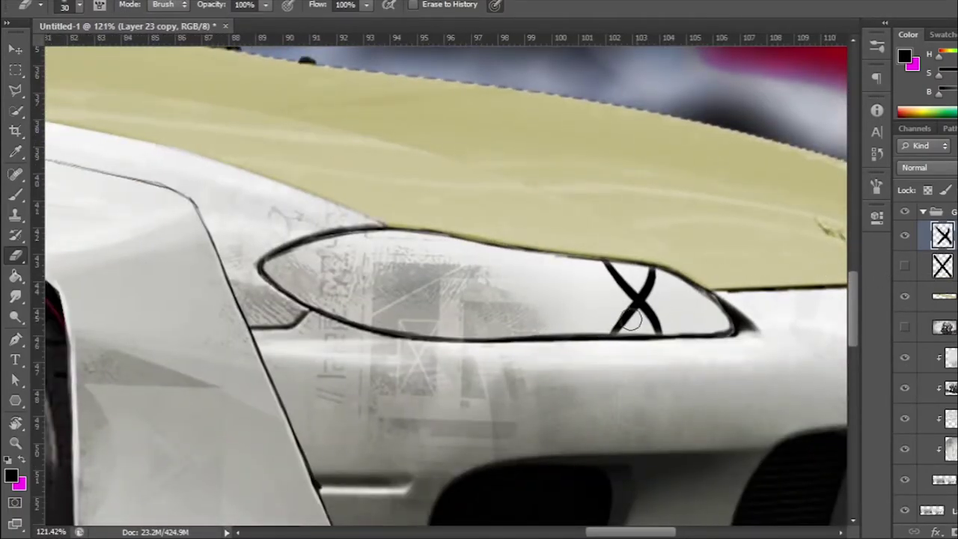
Place a copy of the X further left, enlarged to about 127%.
key("v")
left_click_drag(681, 306, 581, 306)
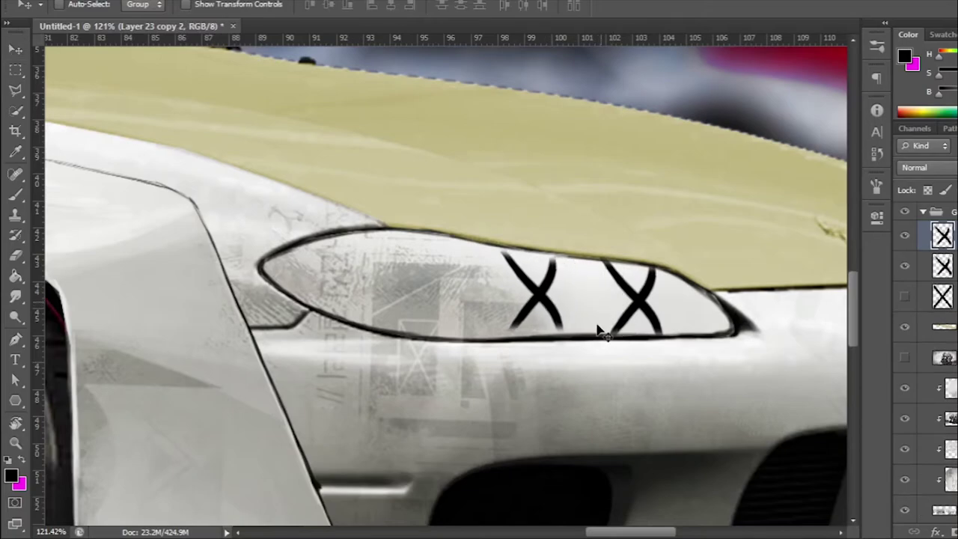
key("ctrl+t")
left_click_drag(561, 338, 575, 346)
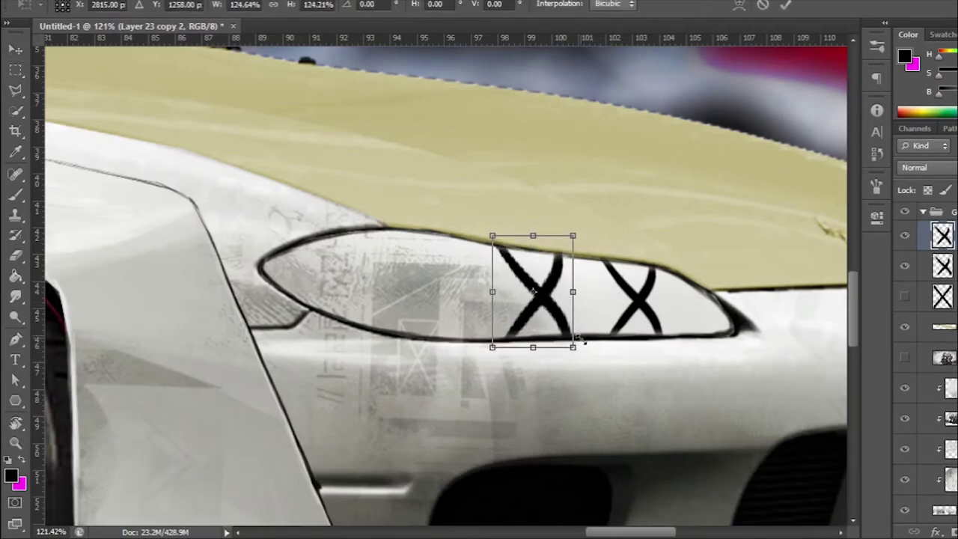
left_click(785, 5)
left_click_drag(560, 302, 574, 300)
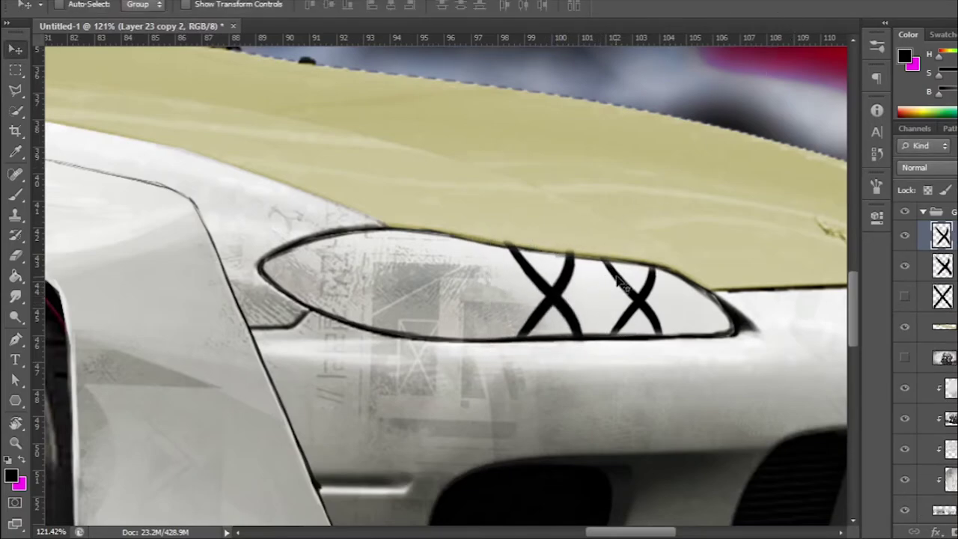
key("e")
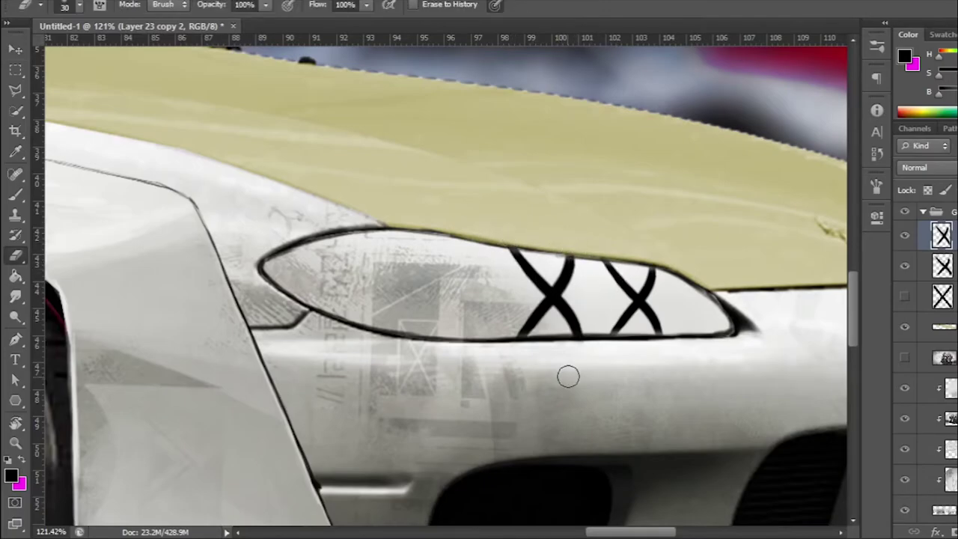
left_click_drag(484, 336, 608, 337)
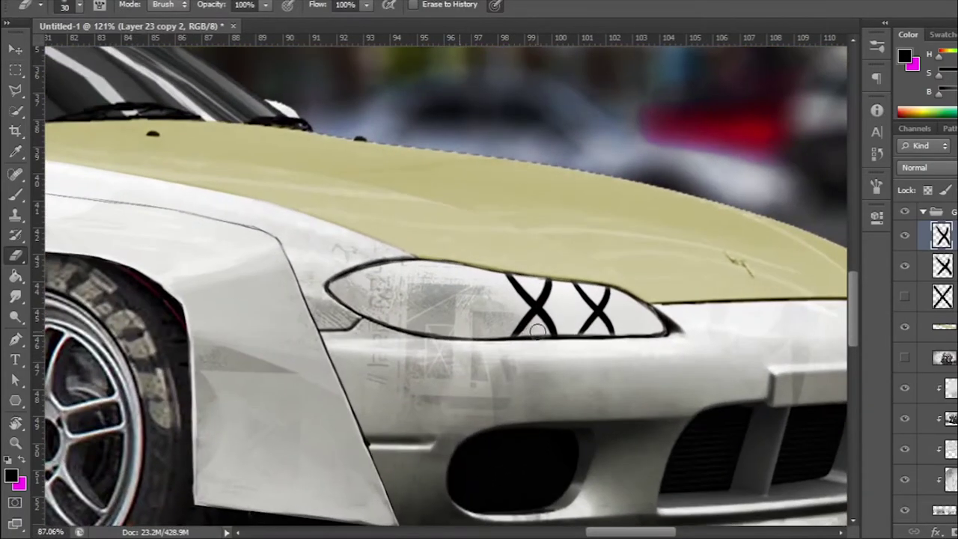
Show the hidden third X layer, move it to the headlight's left part and enlarge it.
key("v")
left_click(943, 300)
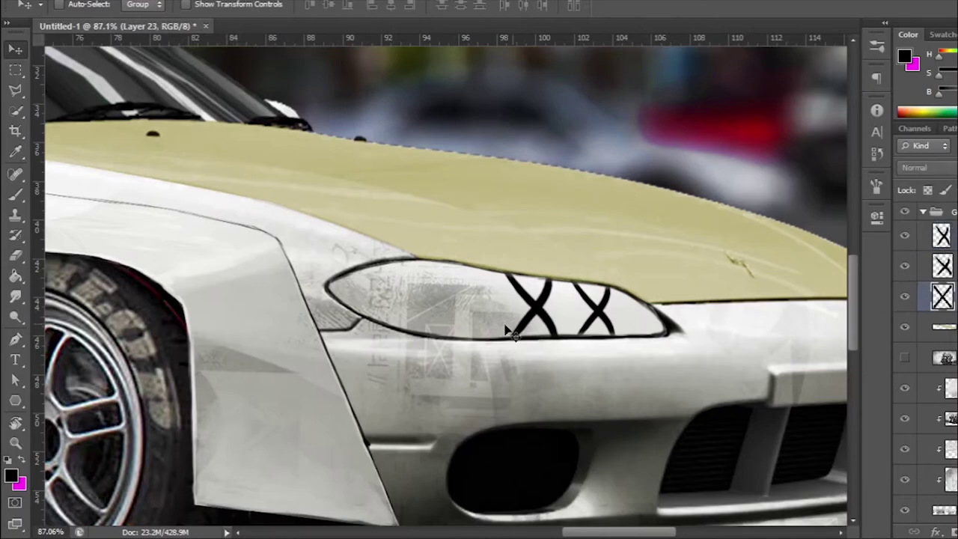
left_click(904, 295)
mouse_move(599, 332)
left_mouse_down()
mouse_move(479, 322)
mouse_move(503, 351)
left_mouse_up()
key("ctrl+t")
key("Left")
key("Left")
key("Left")
key("Up")
key("Up")
key("Up")
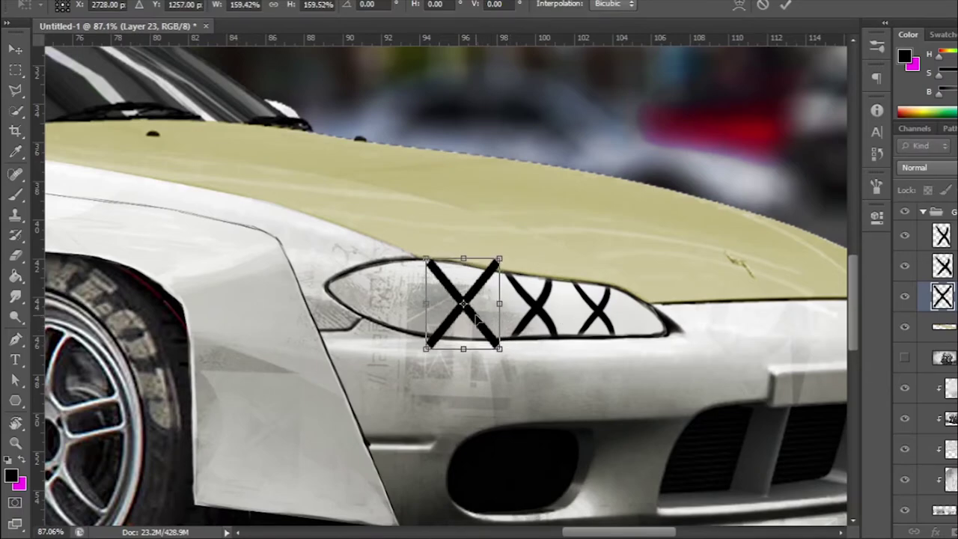
left_click(785, 7)
scroll(464, 288, "up", 2)
key("e")
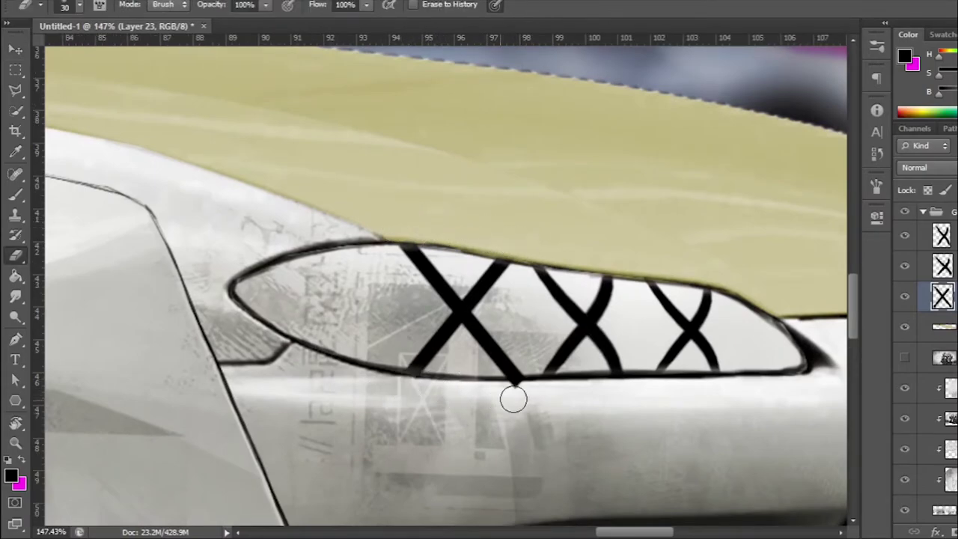
mouse_move(517, 396)
left_mouse_down()
mouse_move(402, 364)
mouse_move(806, 312)
left_mouse_up()
Warp the leftmost X so its right side fits the headlight curve.
key("ctrl+t")
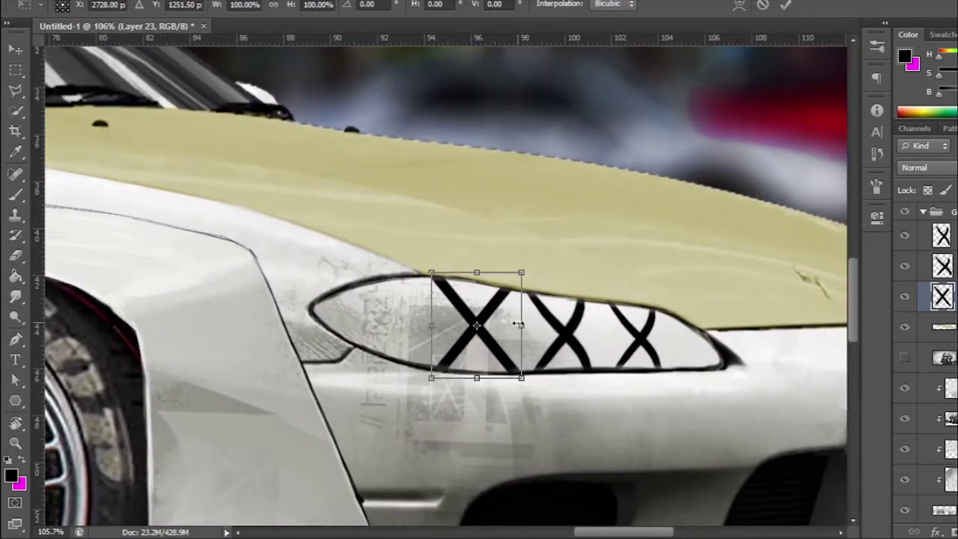
left_click(738, 3)
left_click_drag(517, 328, 506, 330)
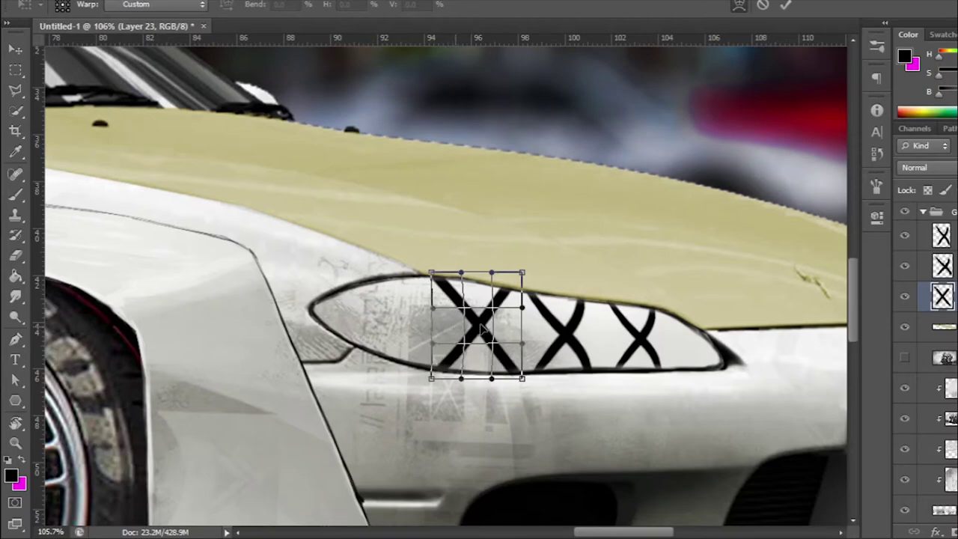
left_click_drag(443, 326, 514, 329)
left_click(785, 4)
key("e")
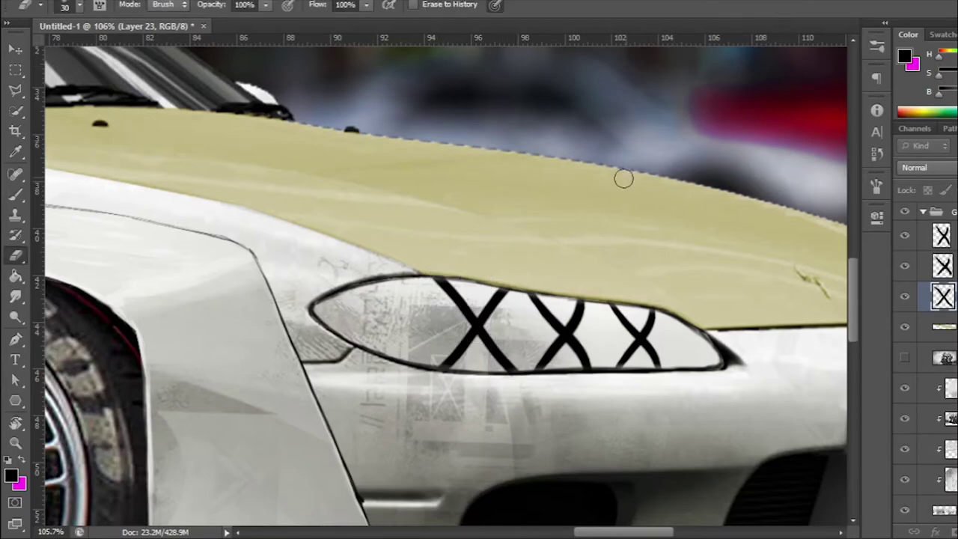
scroll(404, 312, "down", 5, "alt")
scroll(404, 312, "down", 3, "alt")
Merge the three headlight X marks into one layer.
scroll(449, 307, "down", 2, "alt")
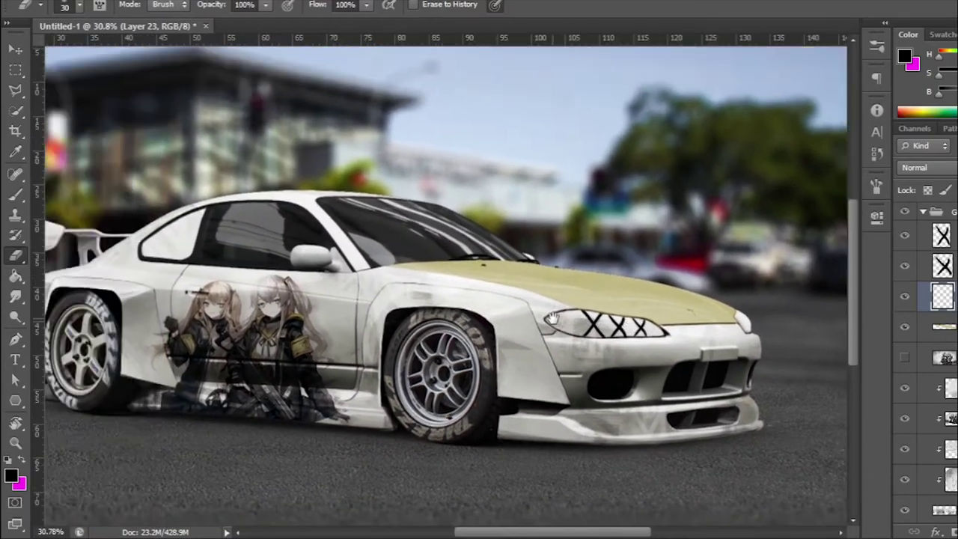
key("ctrl+e")
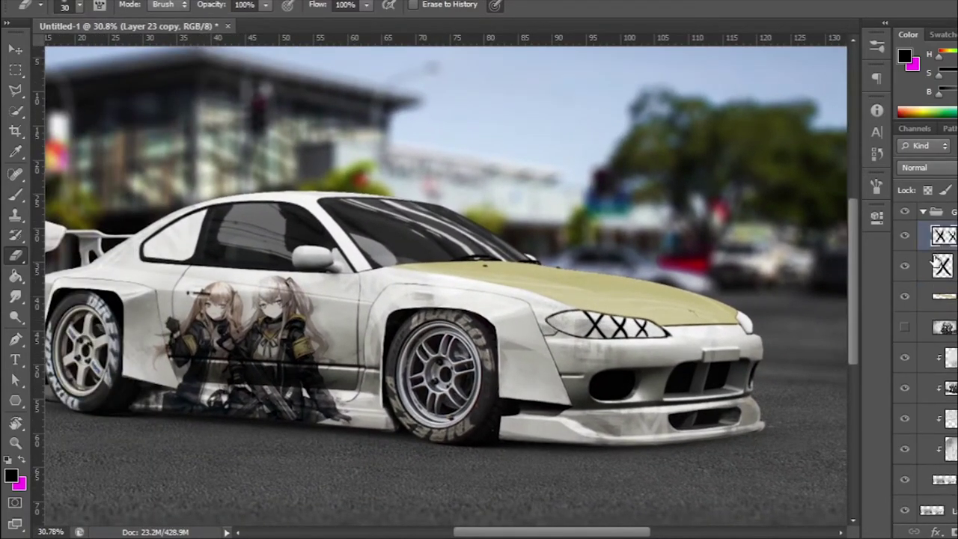
scroll(577, 302, "down", 1, "alt")
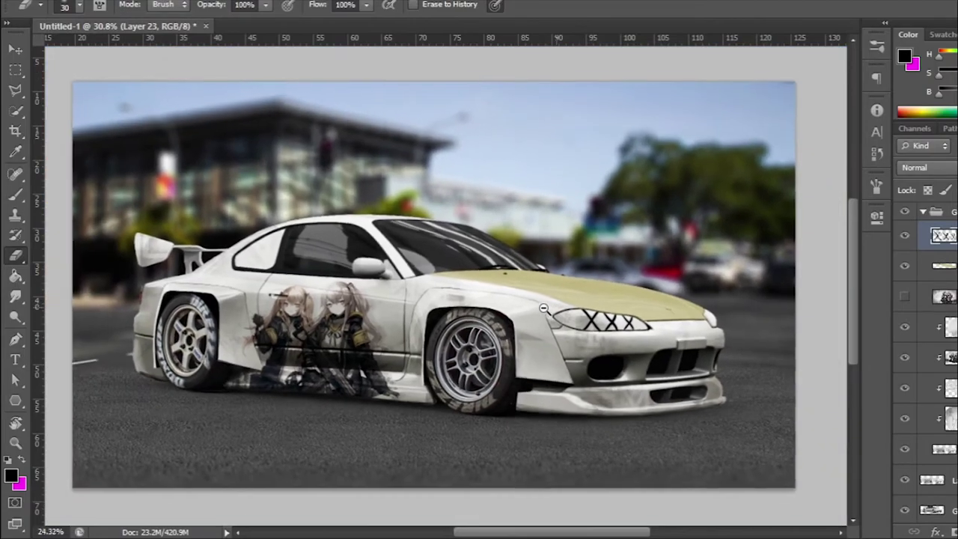
scroll(579, 293, "down", 1, "alt")
scroll(582, 284, "down", 1, "alt")
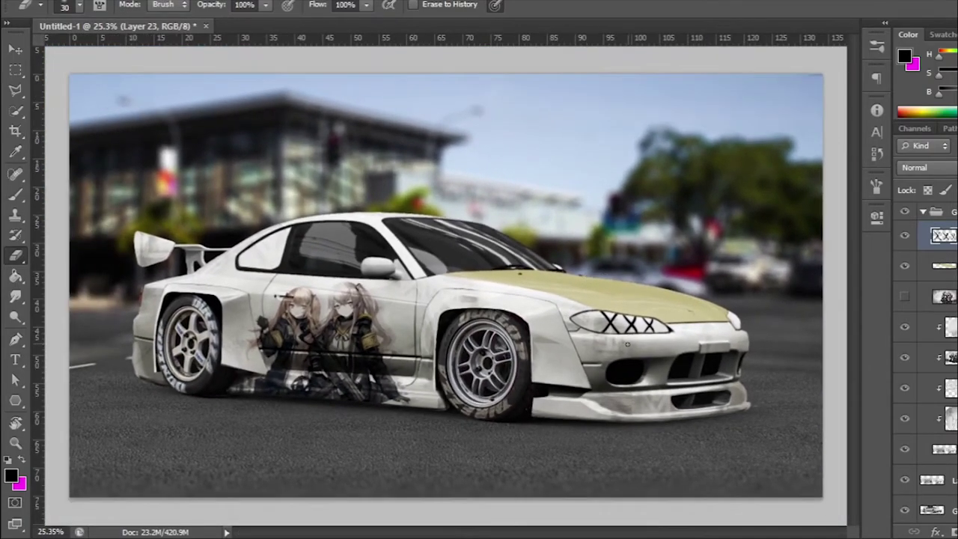
scroll(627, 344, "up", 3, "alt")
scroll(628, 352, "down", 2, "alt")
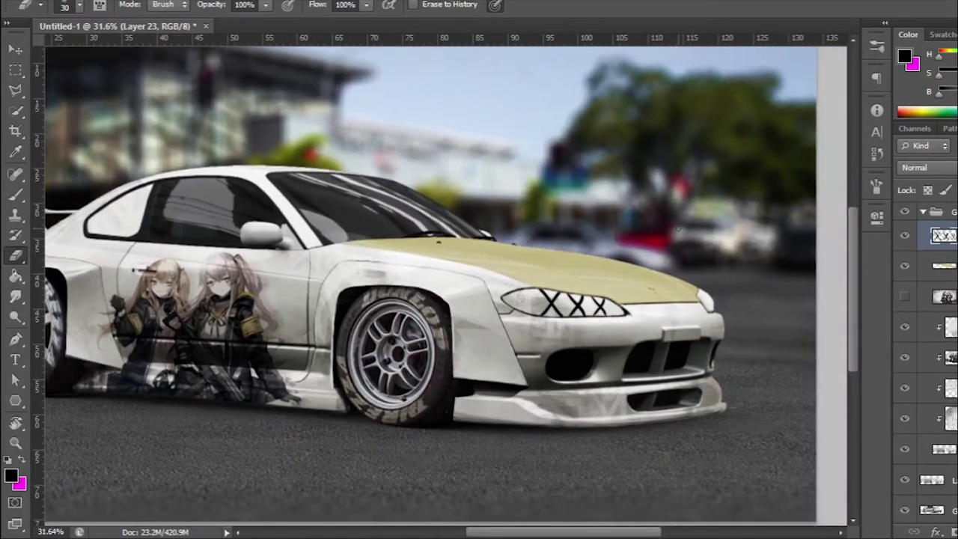
Begin Free Transform on the white triangle decal on the new Logo layer.
scroll(621, 193, "down", 1, "alt")
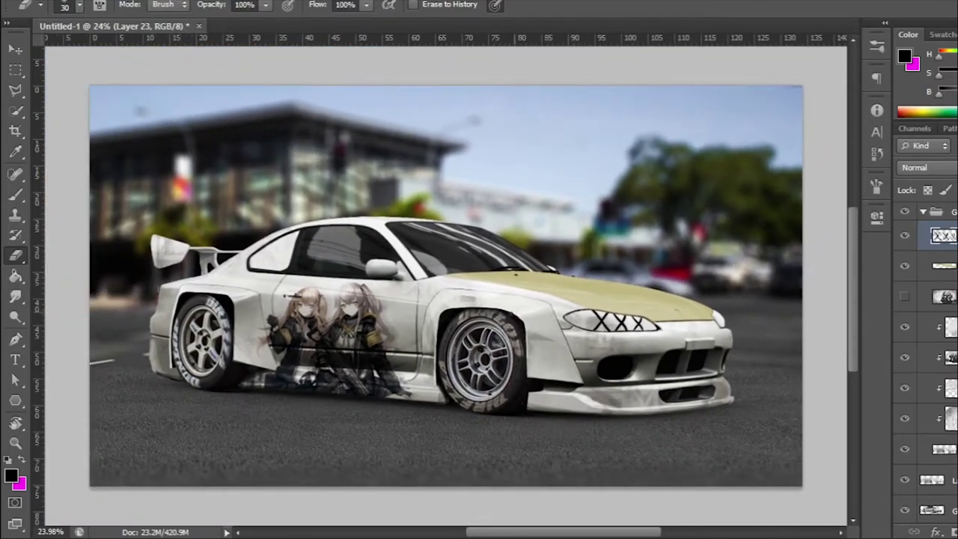
scroll(386, 342, "up", 3, "alt")
scroll(386, 342, "up", 1, "alt")
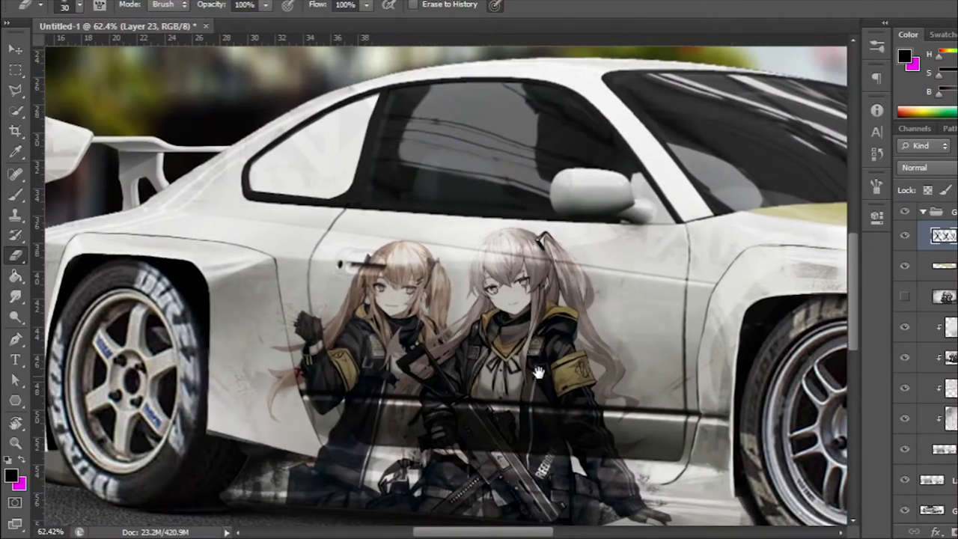
scroll(502, 346, "down", 2, "alt")
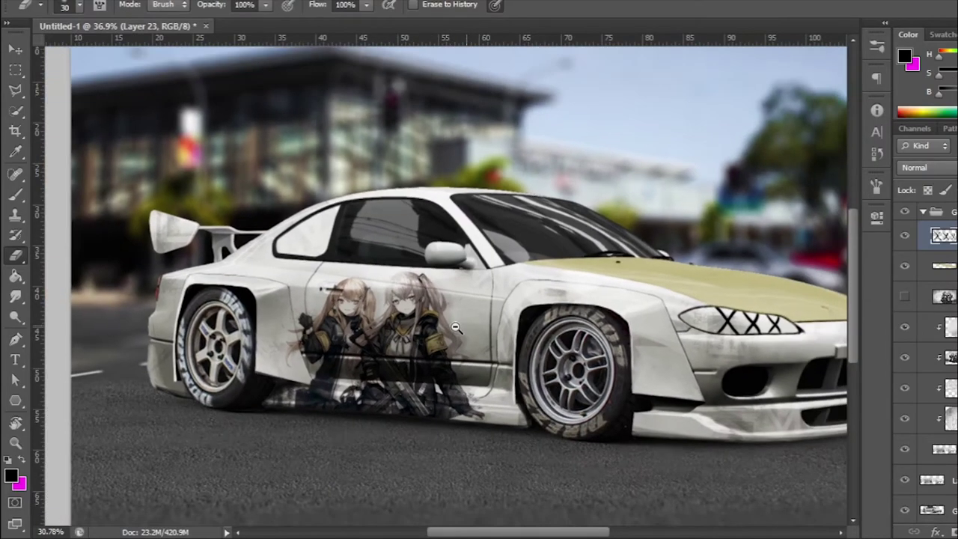
scroll(456, 327, "down", 1, "alt")
left_click_drag(500, 336, 466, 341)
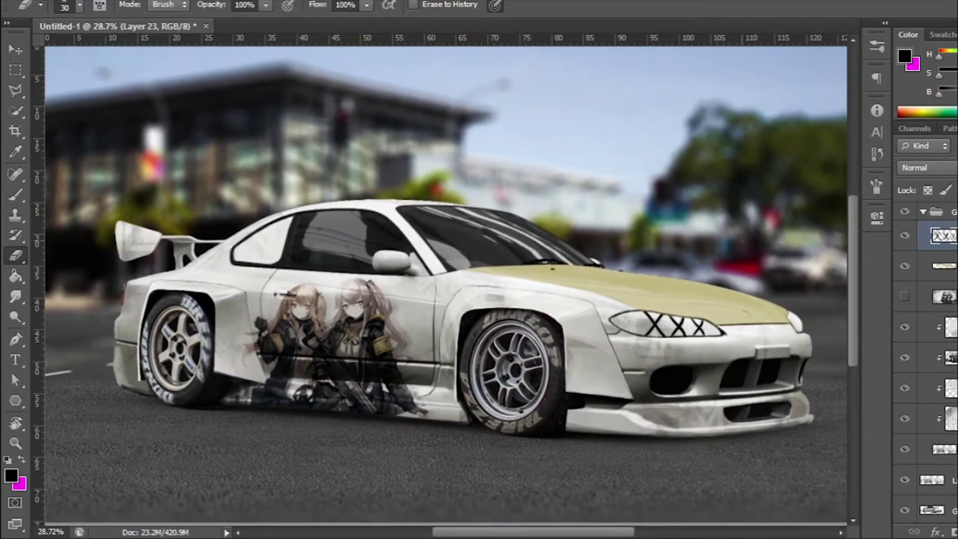
key("ctrl+t")
scroll(485, 314, "up", 2, "alt")
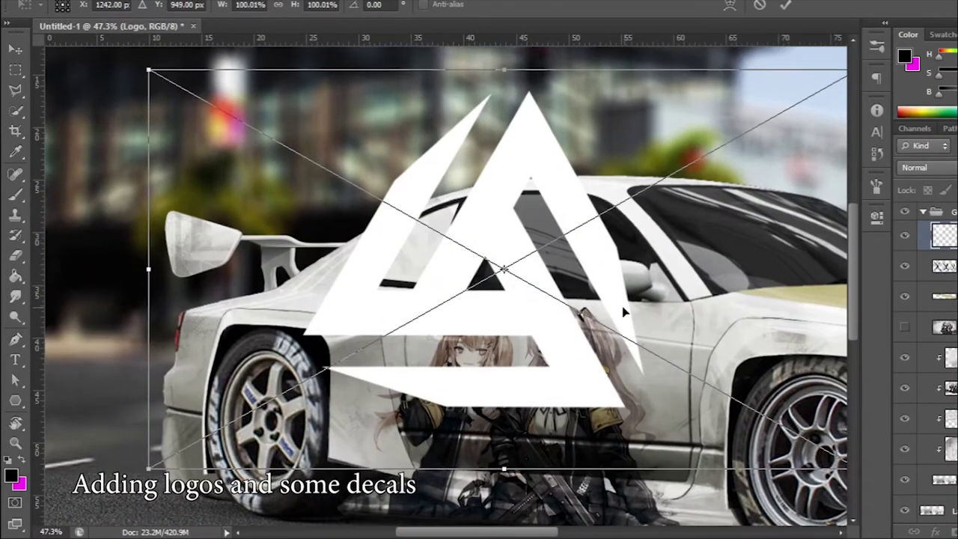
Shrink the white triangle logo to about a fifth and move it onto the rear side window.
left_click_drag(624, 313, 408, 303)
left_click_drag(550, 105, 351, 210)
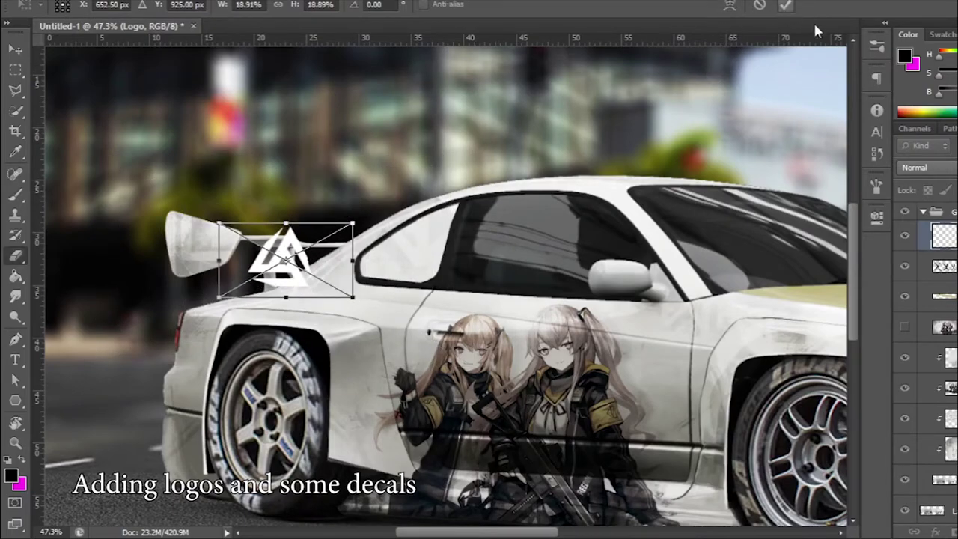
key("Return")
key("v")
left_click_drag(349, 345, 458, 305)
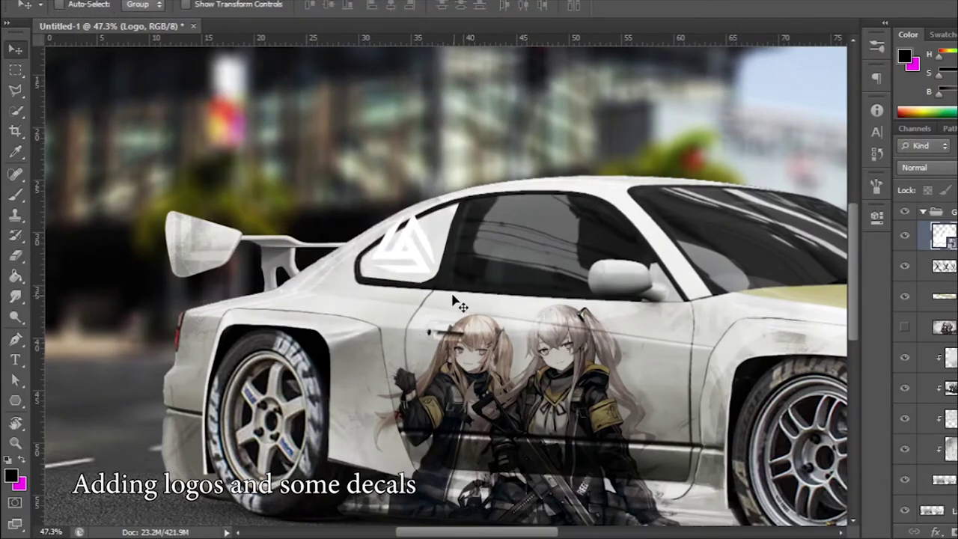
left_click_drag(414, 275, 192, 267)
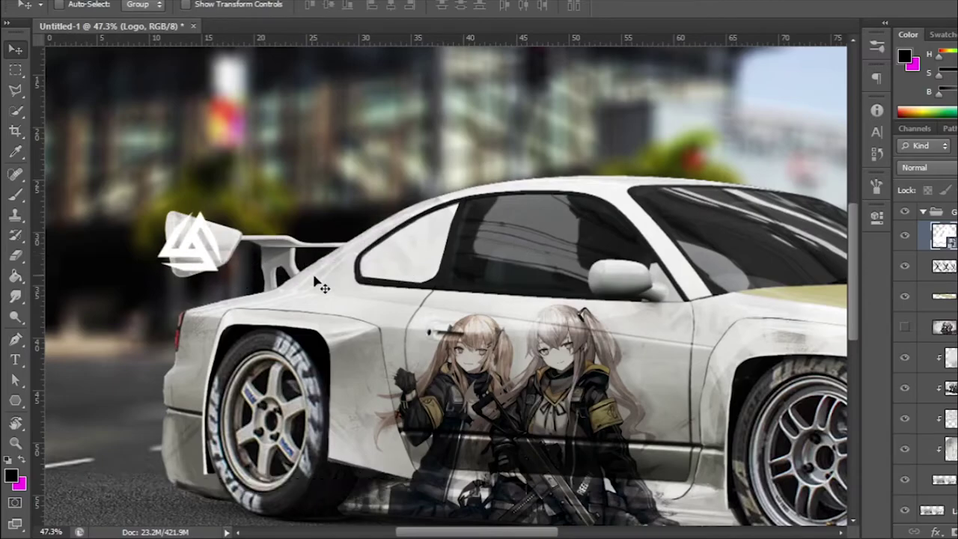
scroll(275, 279, "down", 2)
scroll(275, 279, "up", 4)
left_click_drag(175, 239, 446, 268)
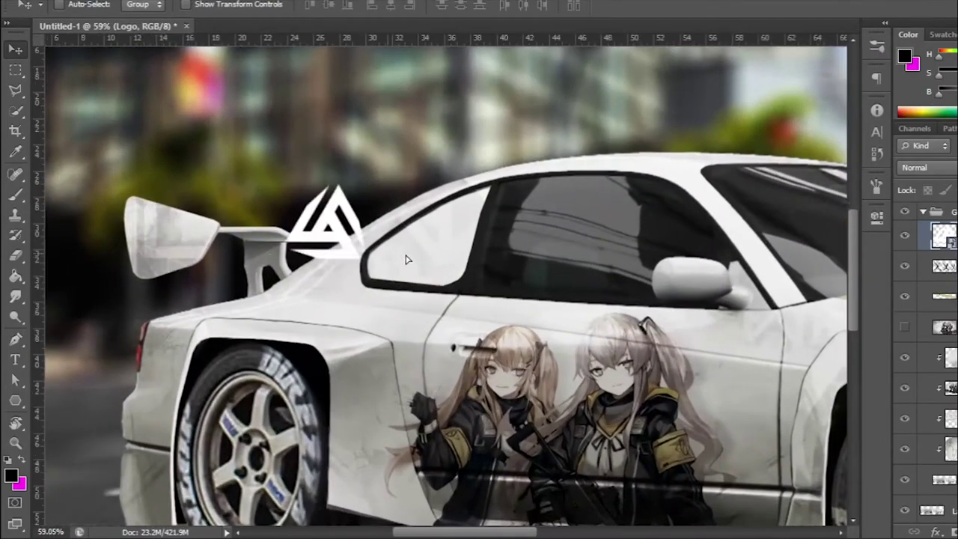
Duplicate the logo layer and keep the Logo copy layer selected.
key("ctrl+t")
key("Return")
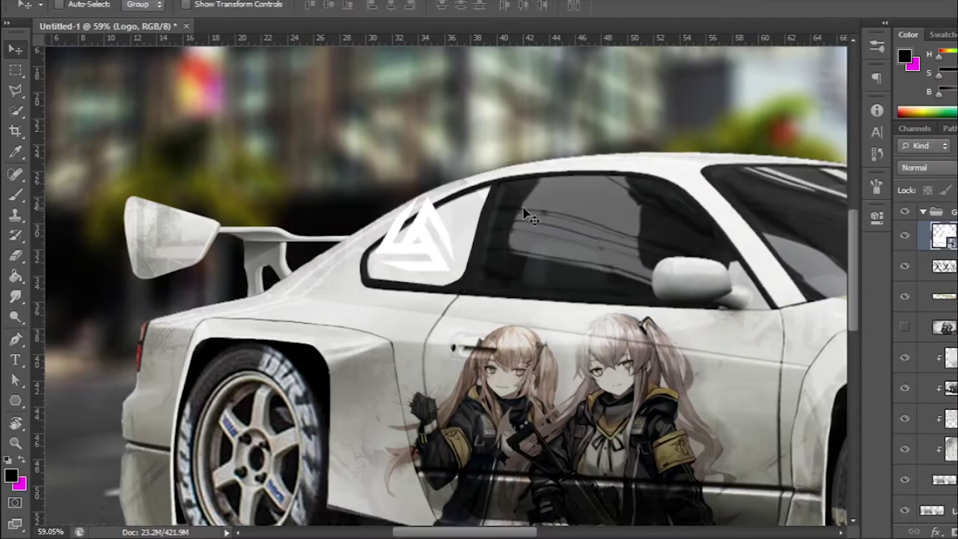
key("ctrl+j")
scroll(430, 239, "up", 5)
left_click(926, 258)
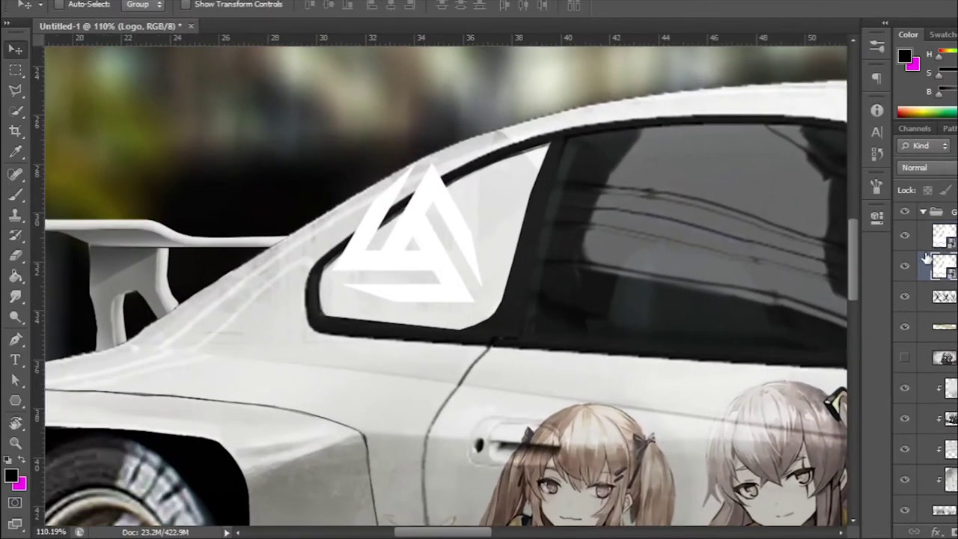
left_click(946, 238)
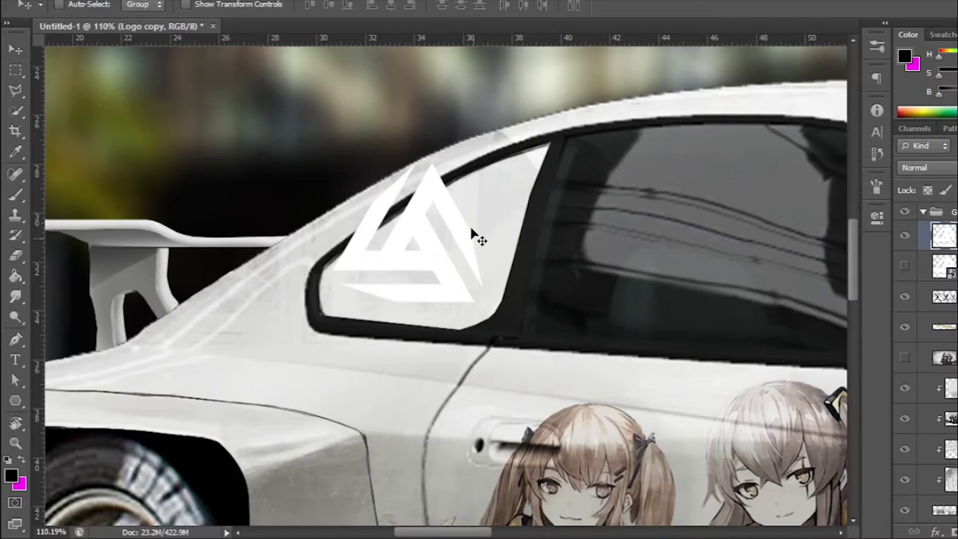
Scale the Logo copy to about 61%, then rotate and skew it to fit the window.
key("ctrl+t")
left_click_drag(481, 164, 454, 188)
left_click_drag(434, 242, 462, 255)
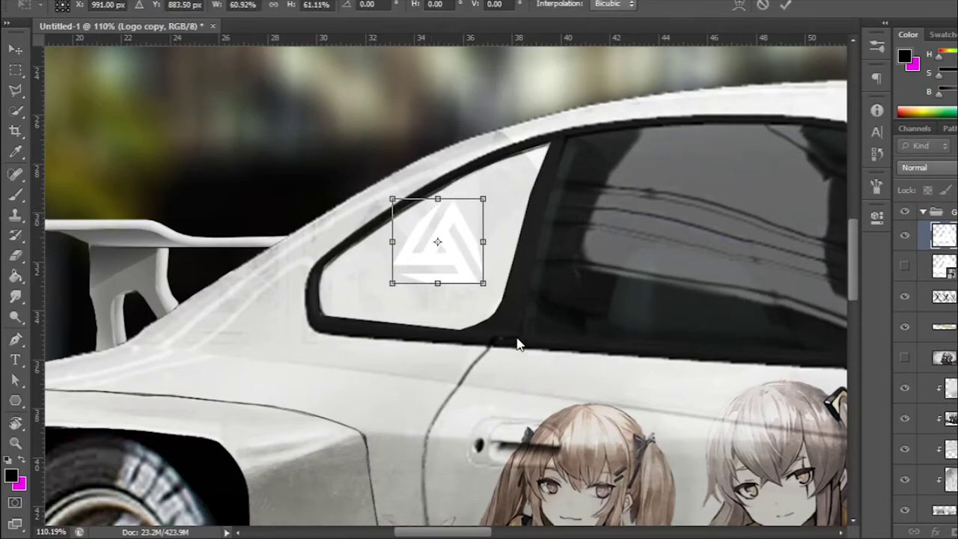
left_click_drag(439, 208, 409, 242)
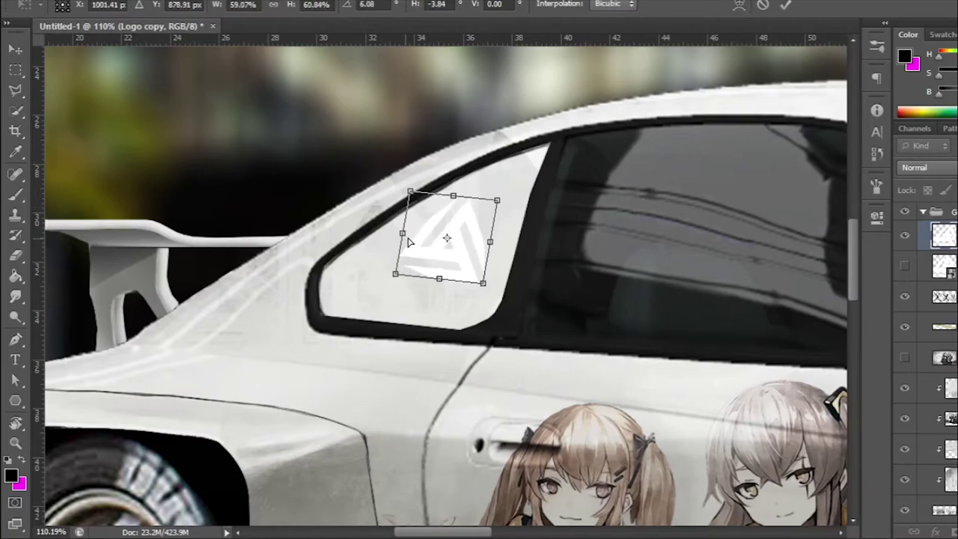
mouse_move(465, 262)
left_mouse_down()
mouse_move(481, 252)
mouse_move(444, 265)
left_mouse_up()
left_click_drag(441, 202, 449, 203)
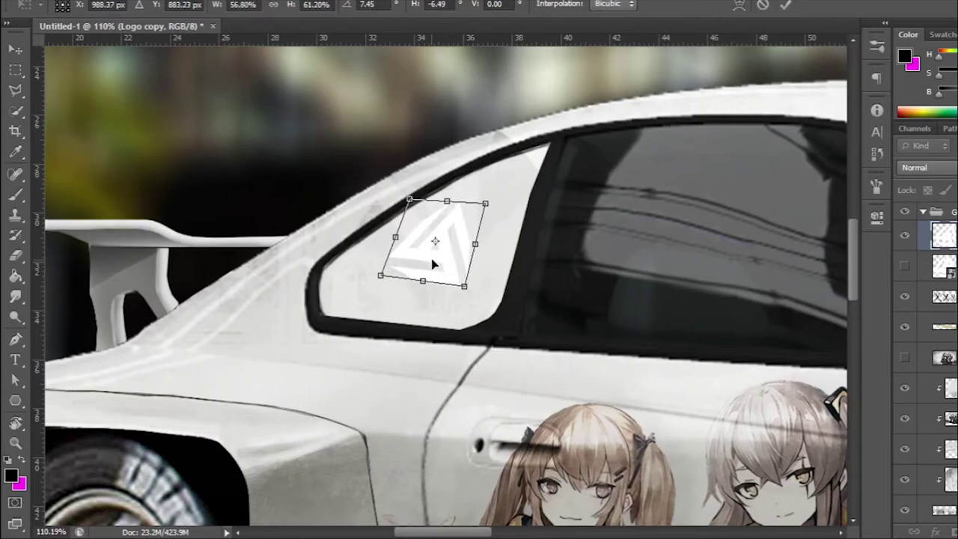
left_click(784, 5)
scroll(490, 256, "down", 2)
scroll(374, 270, "down", 2)
Sample the olive tan colour from the hood with the Brush eyedropper.
scroll(322, 278, "down", 1)
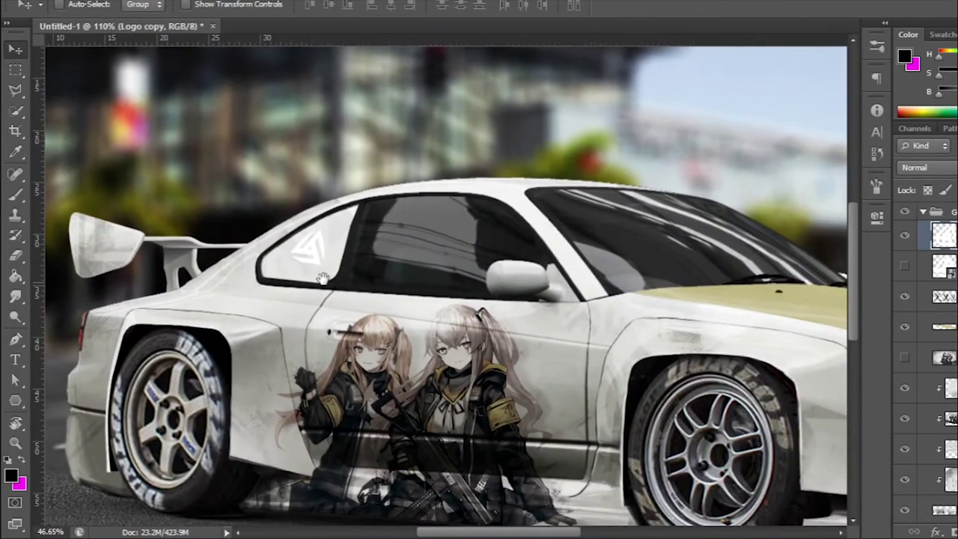
key("b")
left_click(748, 295, "alt")
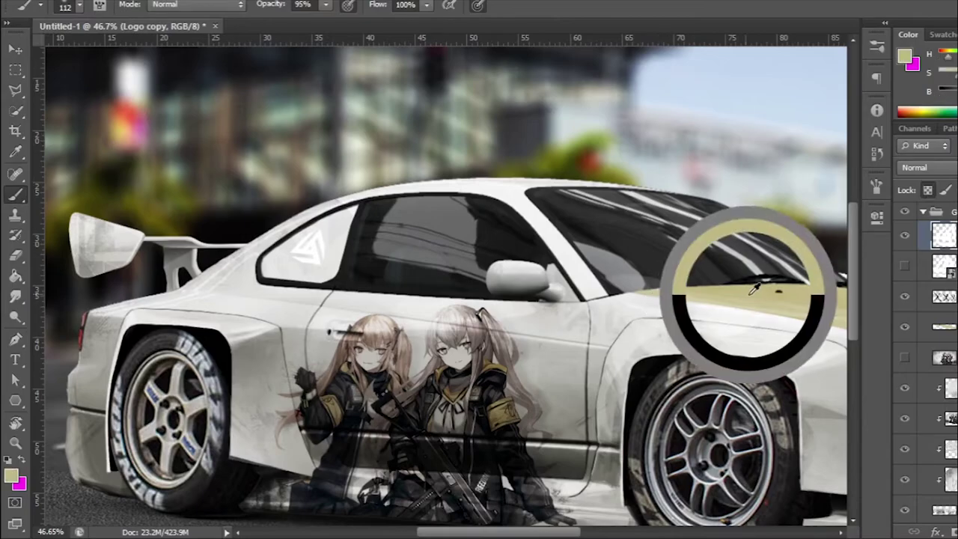
left_click(310, 245)
scroll(330, 277, "down", 2)
scroll(322, 262, "up", 2)
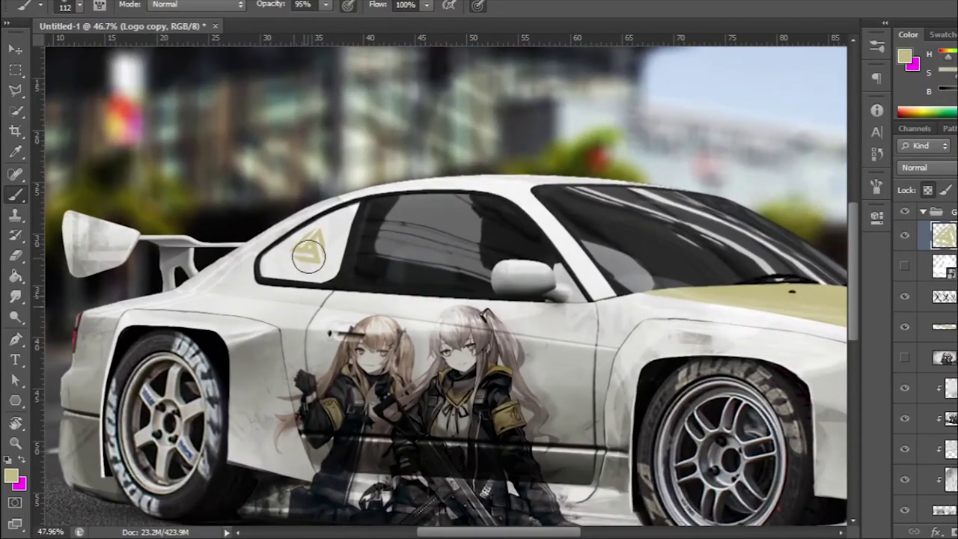
key("v")
Zoom in on the window logo and adjust its tint to an even, lighter olive tan.
left_click_drag(318, 247, 398, 259)
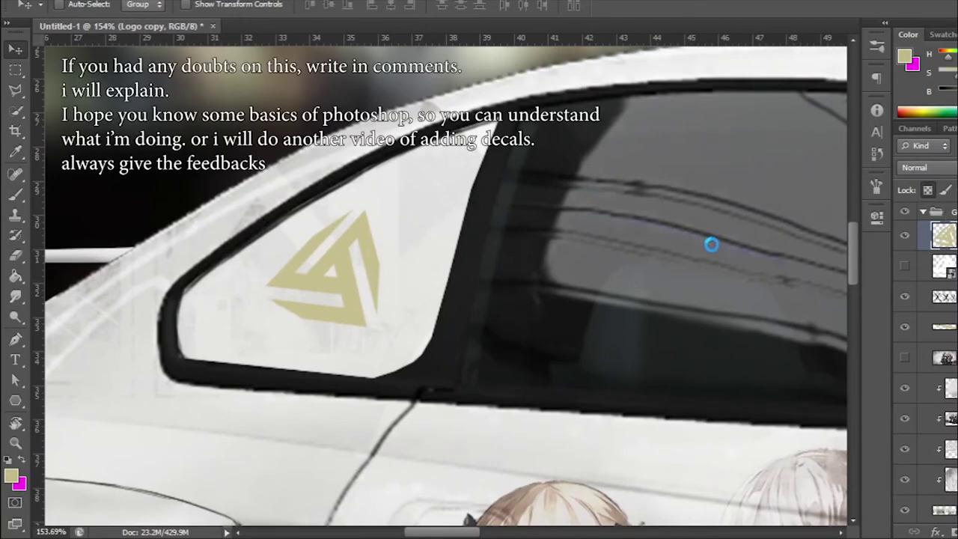
key("h")
key("h")
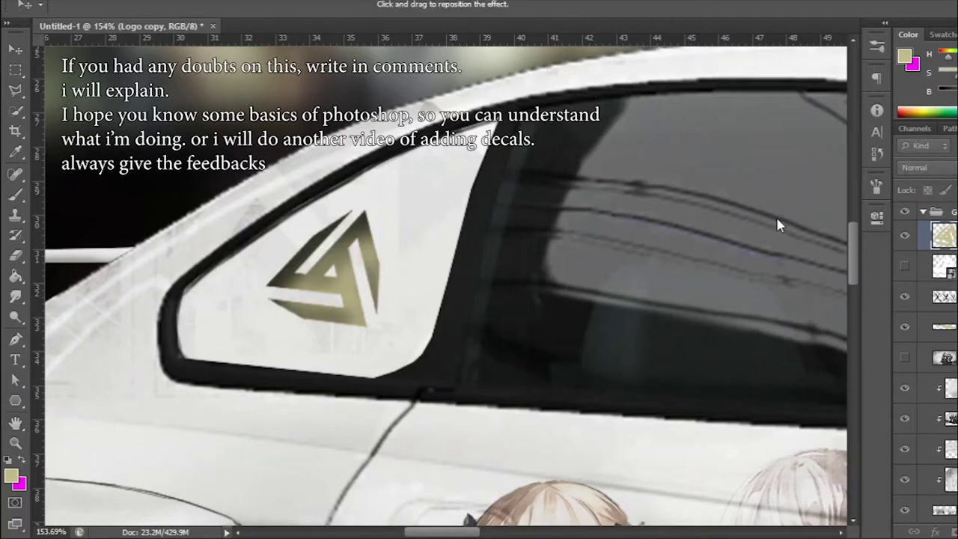
mouse_move(775, 216)
left_mouse_down()
mouse_move(767, 217)
mouse_move(793, 237)
mouse_move(790, 257)
mouse_move(772, 253)
left_mouse_up()
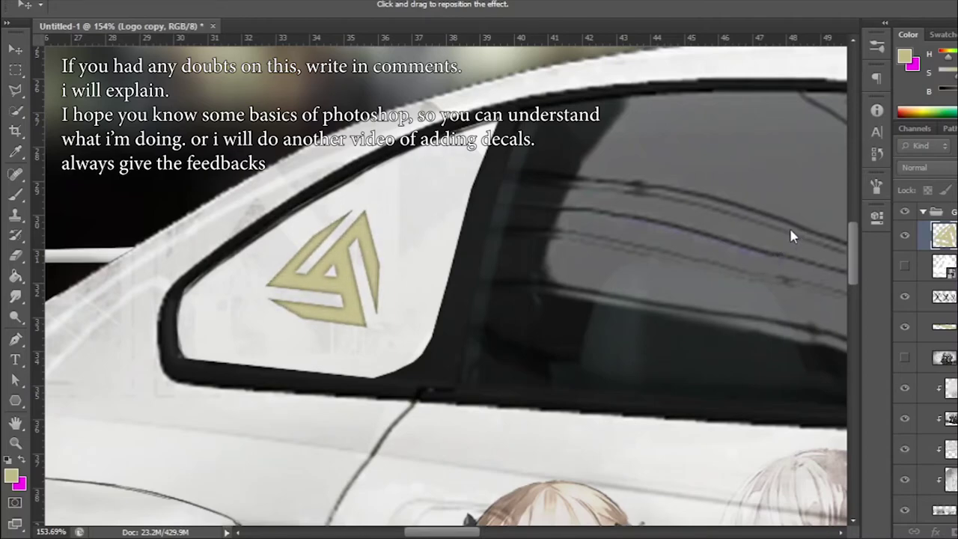
left_click_drag(799, 174, 801, 178)
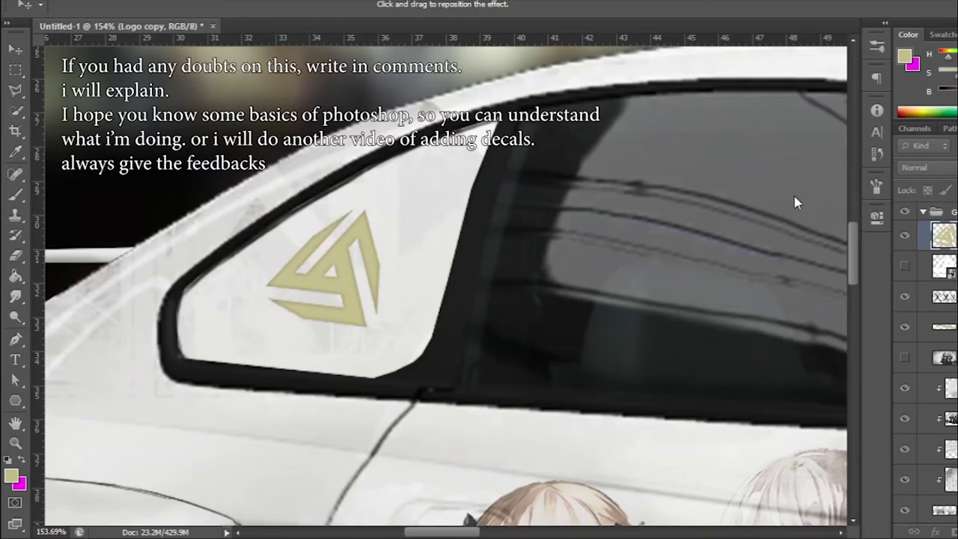
Keep the tan effect and rotate the window logo about -5° to sit straighter.
key("Return")
scroll(430, 244, "down", 5)
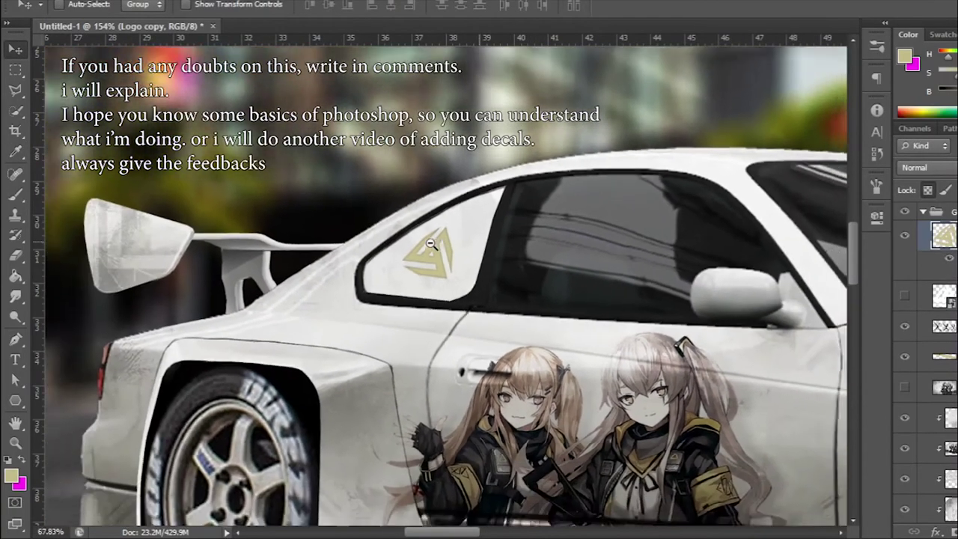
scroll(430, 243, "down", 3)
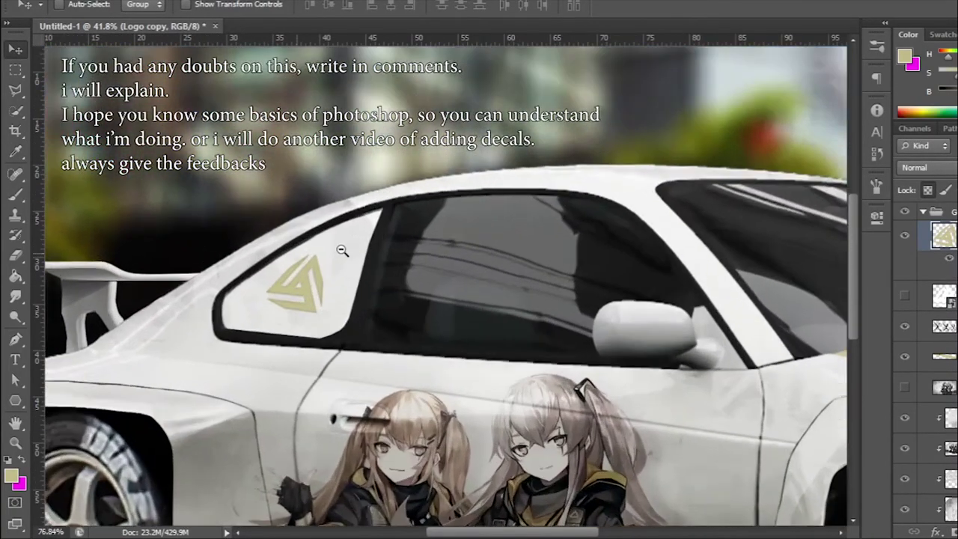
scroll(342, 251, "up", 5)
key("ctrl+t")
left_click_drag(551, 293, 571, 270)
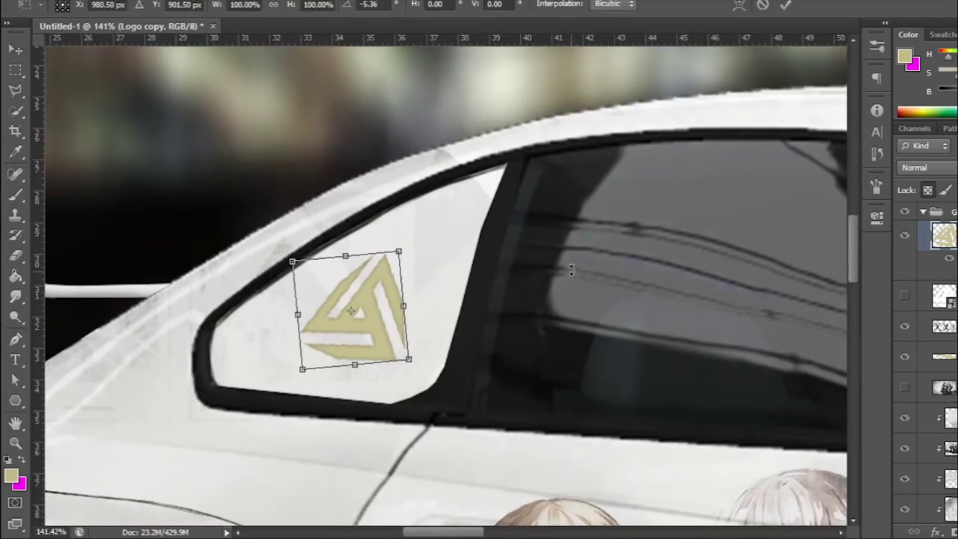
left_click(786, 6)
scroll(438, 269, "right", 2)
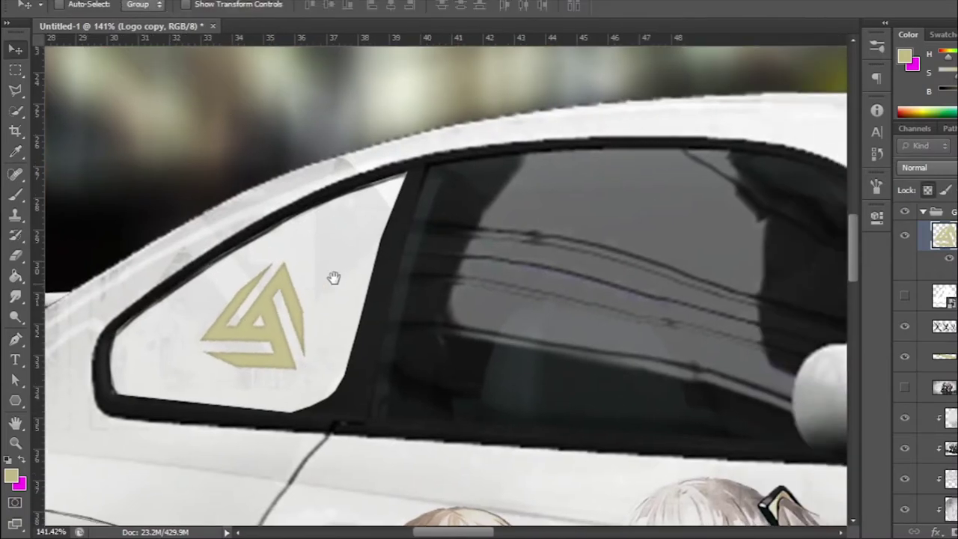
scroll(413, 289, "down", 5)
scroll(313, 299, "down", 2)
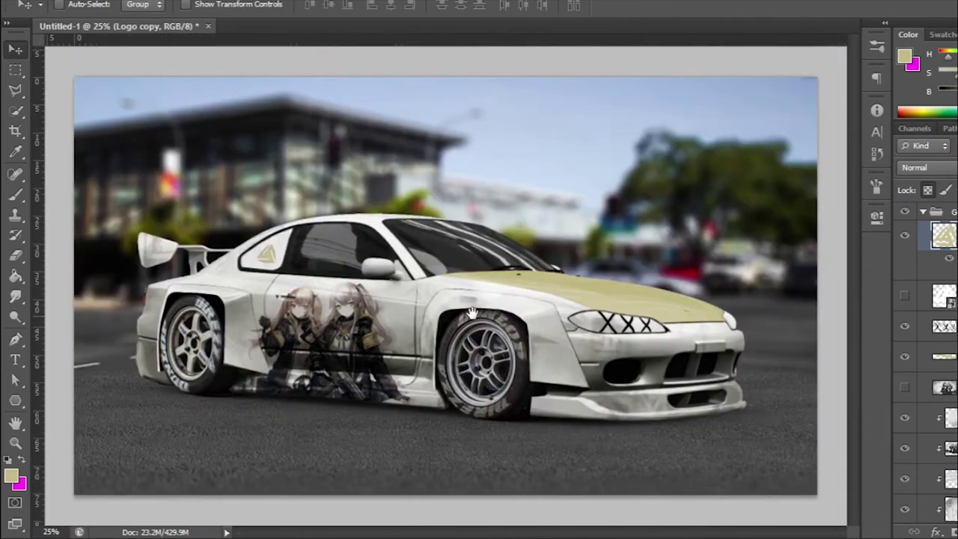
scroll(443, 235, "up", 1)
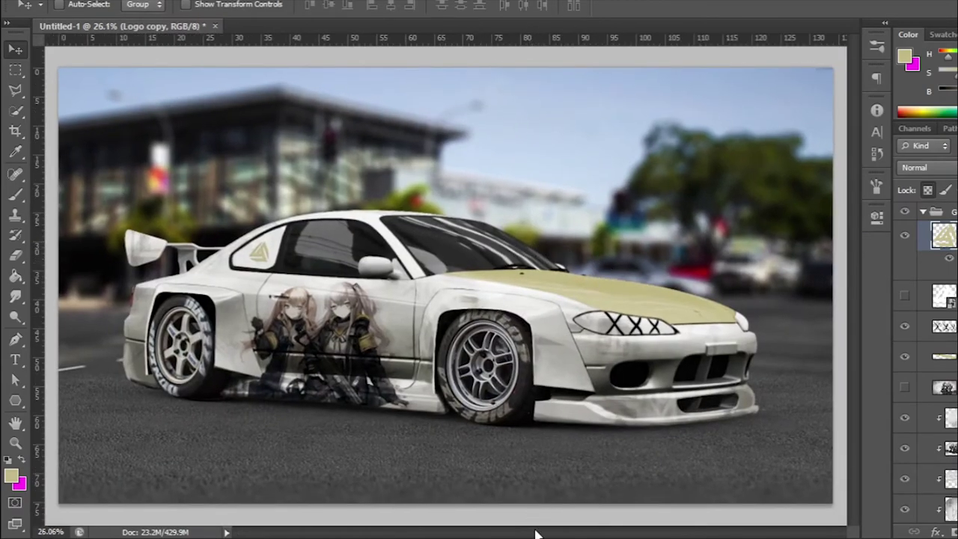
Scale the fatlace sticker to about 29%, taper it, and set it on the front bumper.
left_click_drag(485, 307, 595, 444)
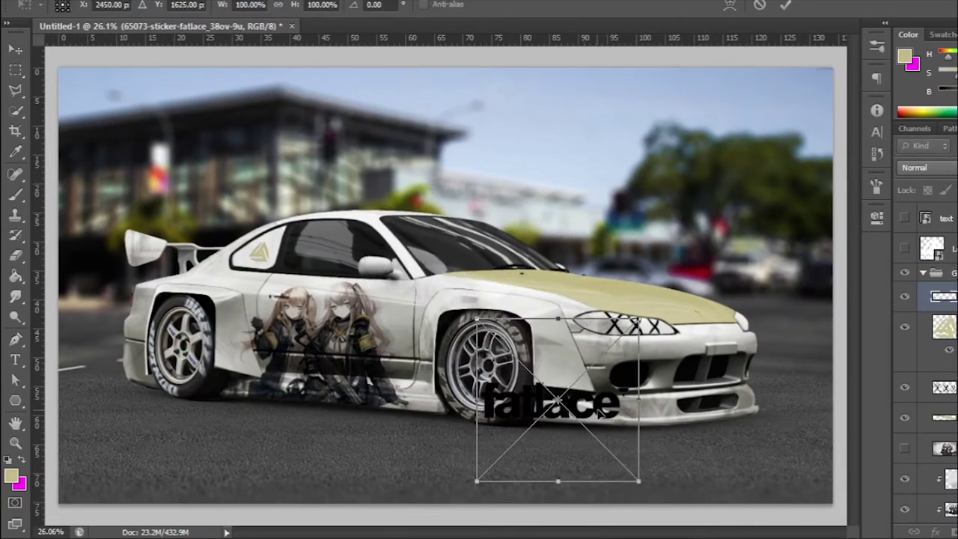
scroll(594, 444, "up", 1)
scroll(598, 449, "up", 2)
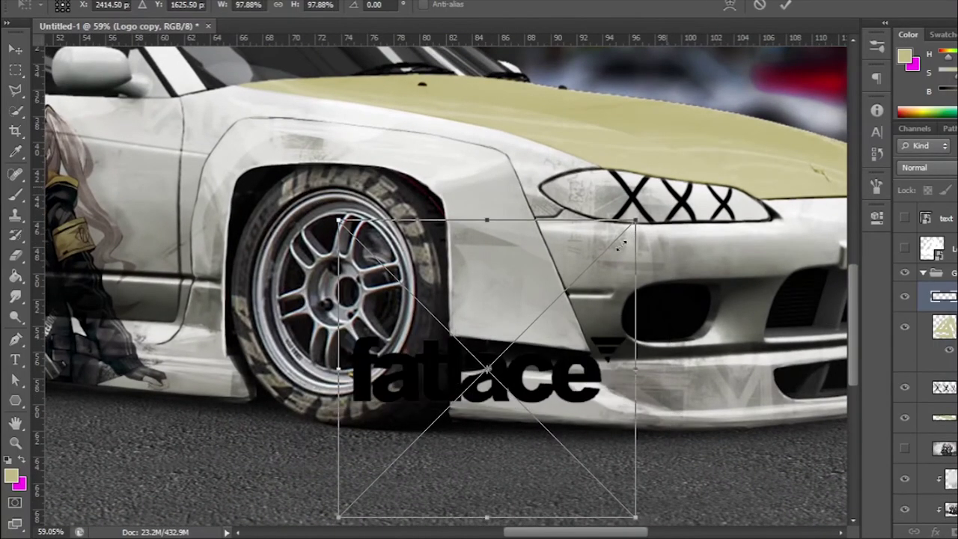
left_click_drag(670, 187, 560, 300)
mouse_move(531, 367)
left_mouse_down()
mouse_move(575, 408)
mouse_move(550, 404)
left_mouse_up()
scroll(549, 404, "up", 2)
scroll(549, 403, "up", 2)
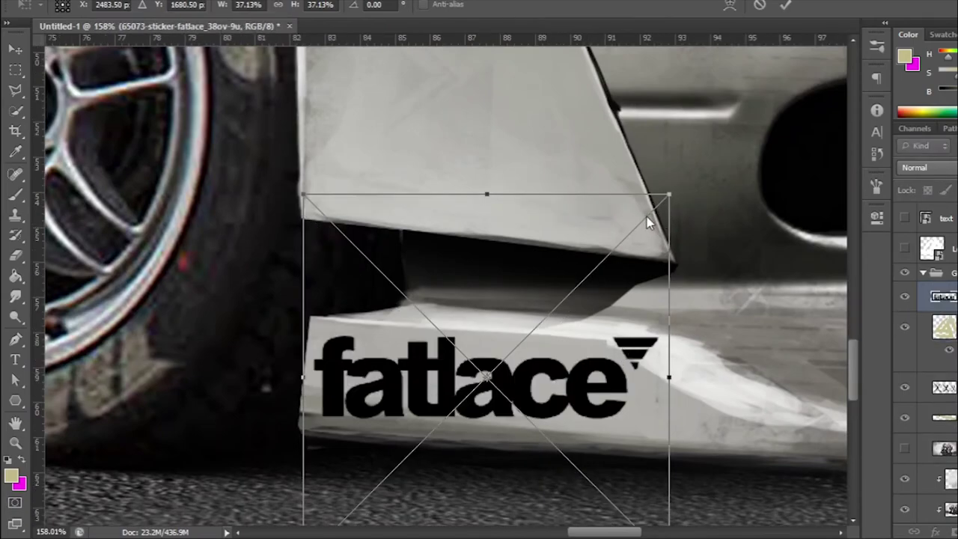
left_click_drag(670, 205, 609, 238)
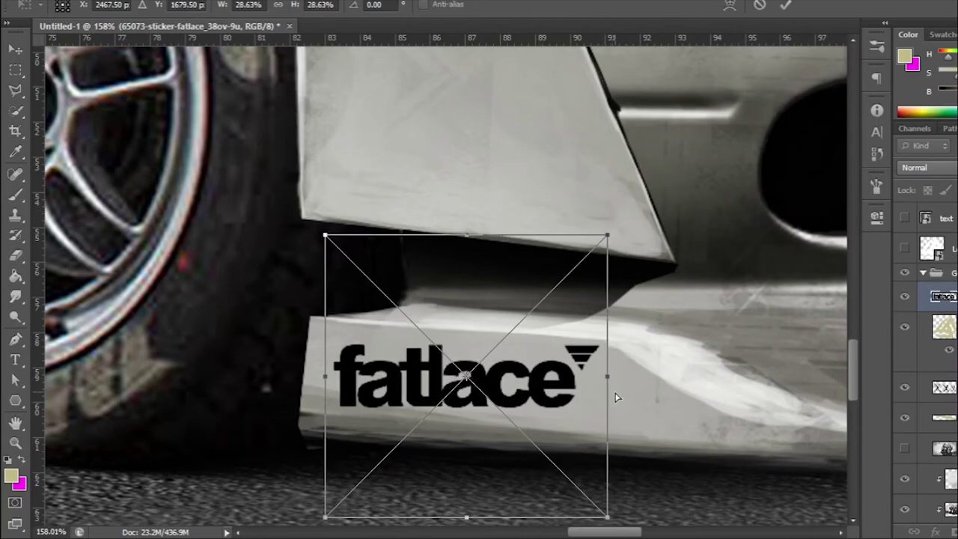
left_click_drag(606, 376, 615, 324)
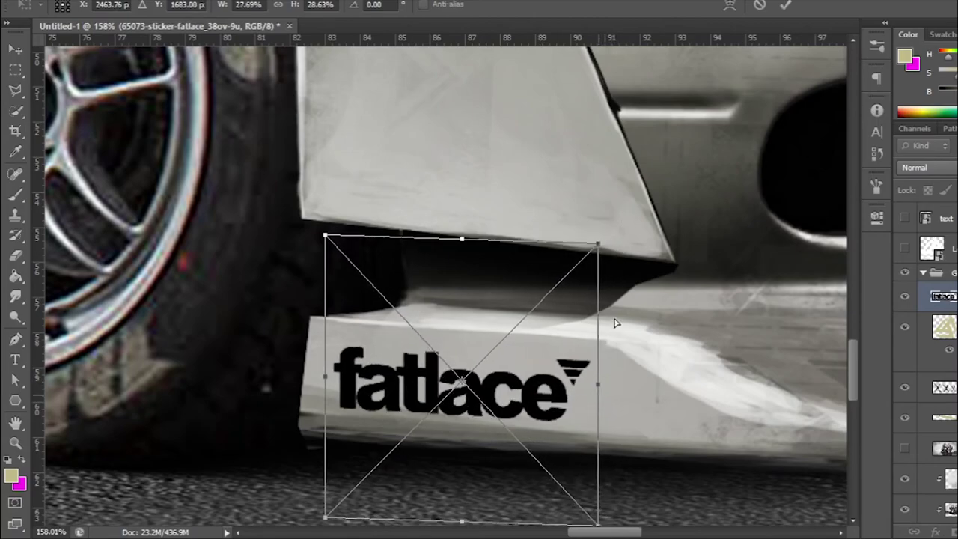
left_click(785, 5)
left_click_drag(562, 392, 555, 383)
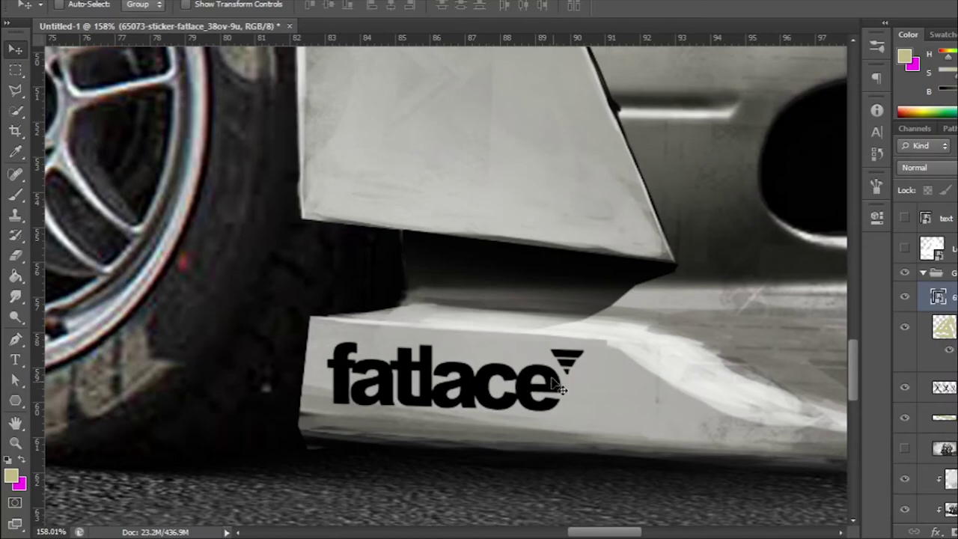
left_click(944, 297, "ctrl")
Fill the fatlace sticker selection with a dark grey sampled near the bumper.
key("b")
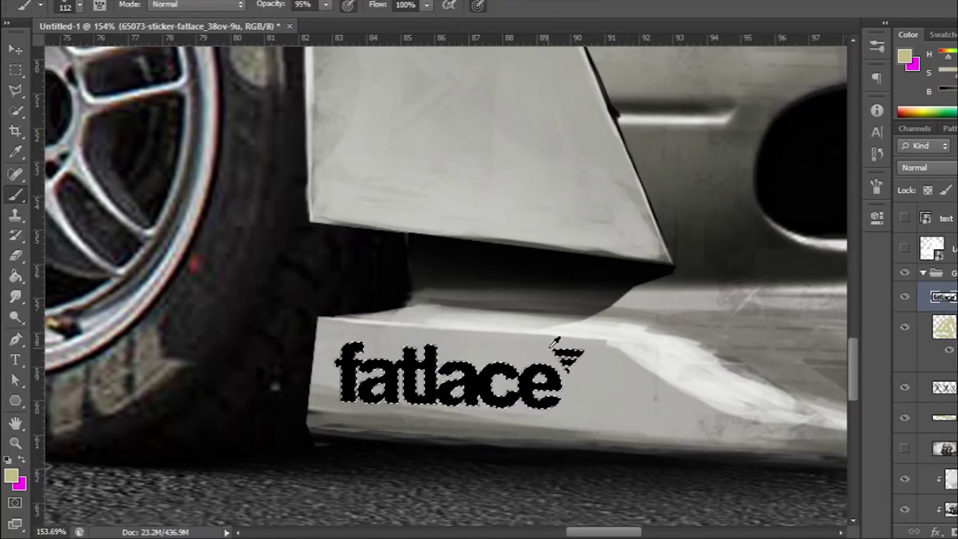
left_click(604, 380, "alt")
key("alt+BackSpace")
key("ctrl+d")
scroll(546, 370, "down", 2)
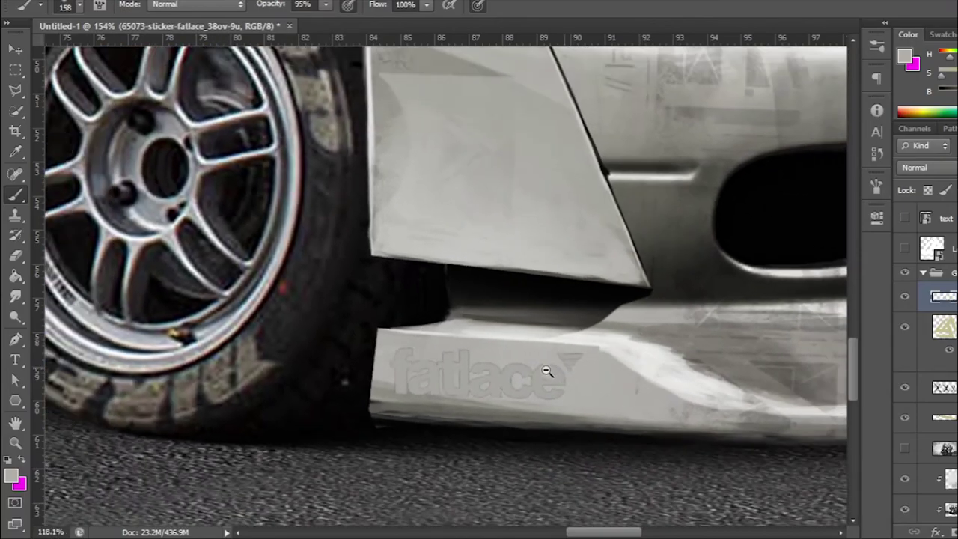
scroll(546, 370, "down", 1)
key("ctrl+shift+d")
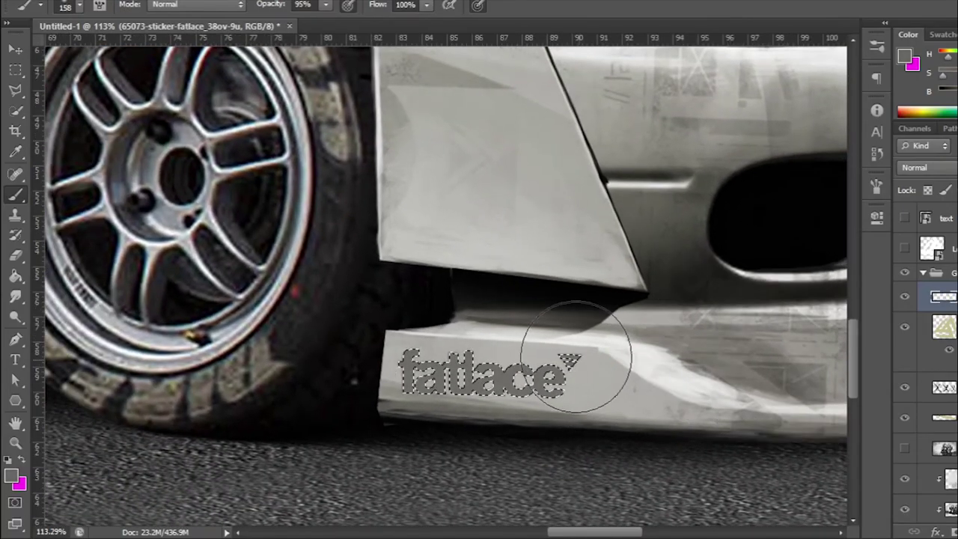
scroll(479, 318, "down", 5)
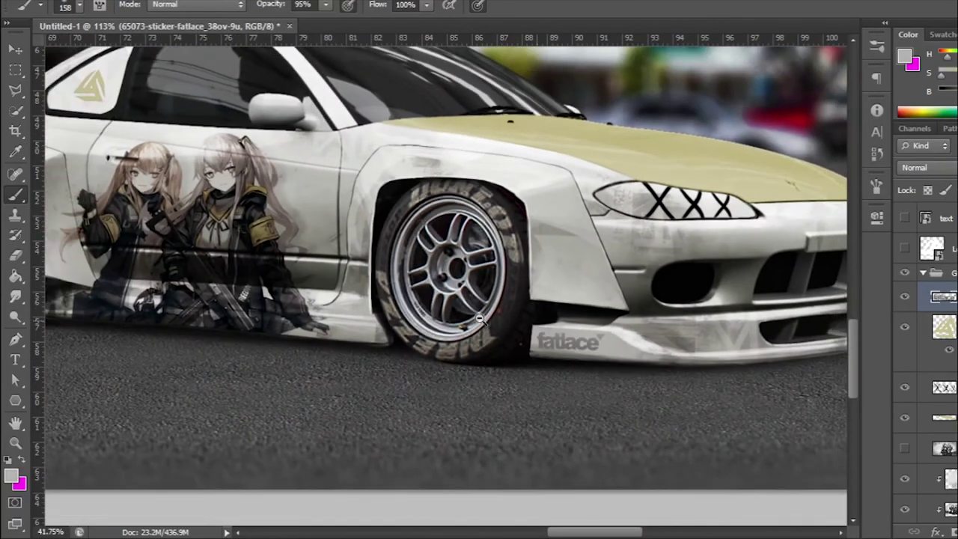
scroll(524, 333, "up", 5)
left_click(753, 239, "alt")
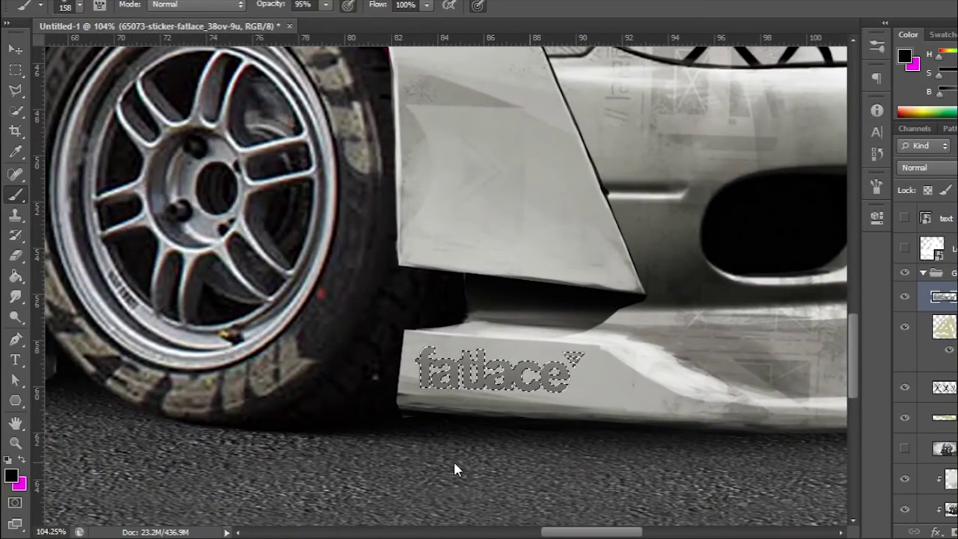
scroll(475, 399, "down", 5)
scroll(493, 385, "up", 6)
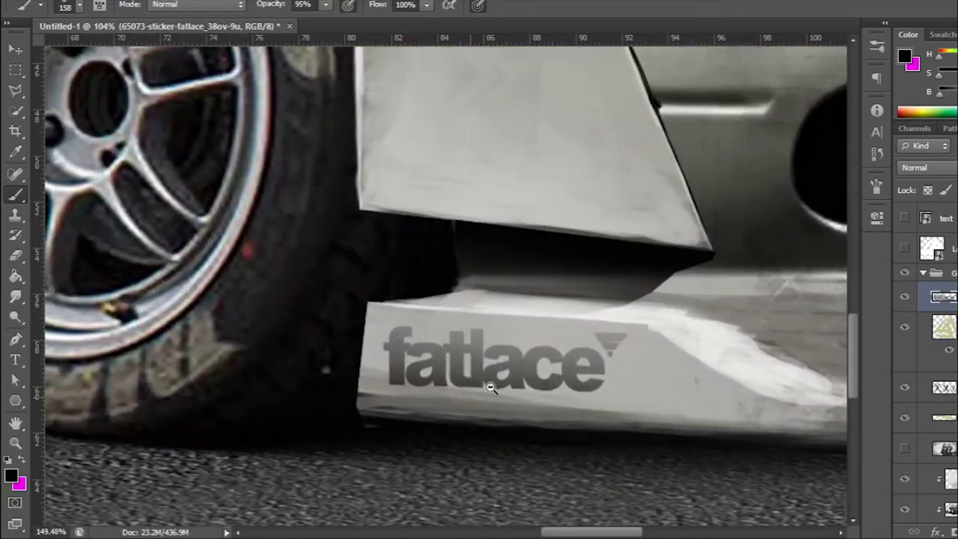
key("ctrl+d")
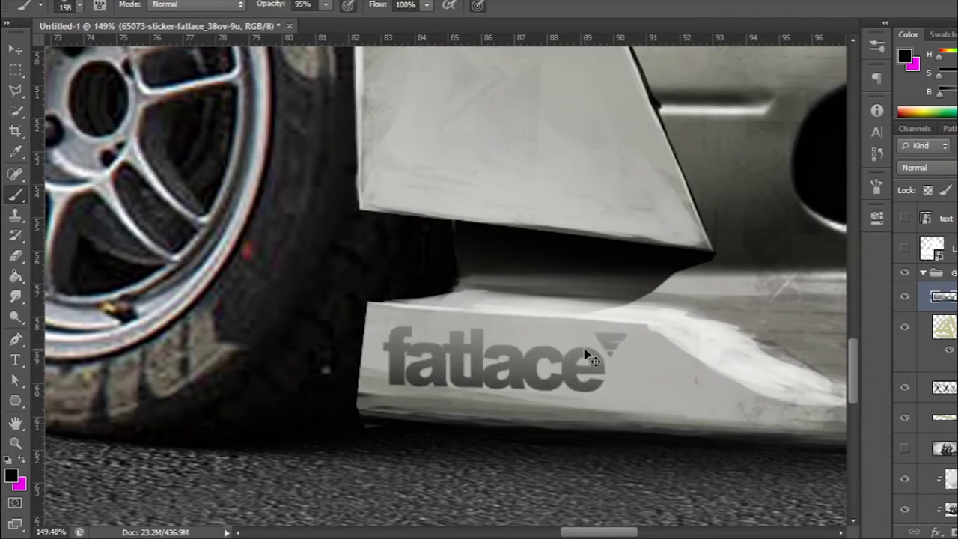
Tilt the fatlace sticker about 3° clockwise and drag in the rotiform logo.
key("ctrl+t")
left_click_drag(752, 340, 750, 350)
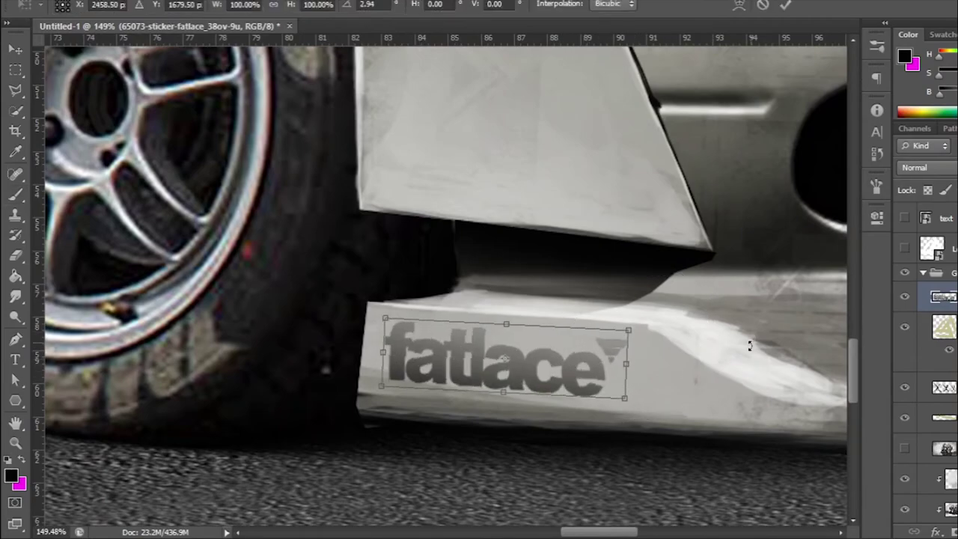
key("Return")
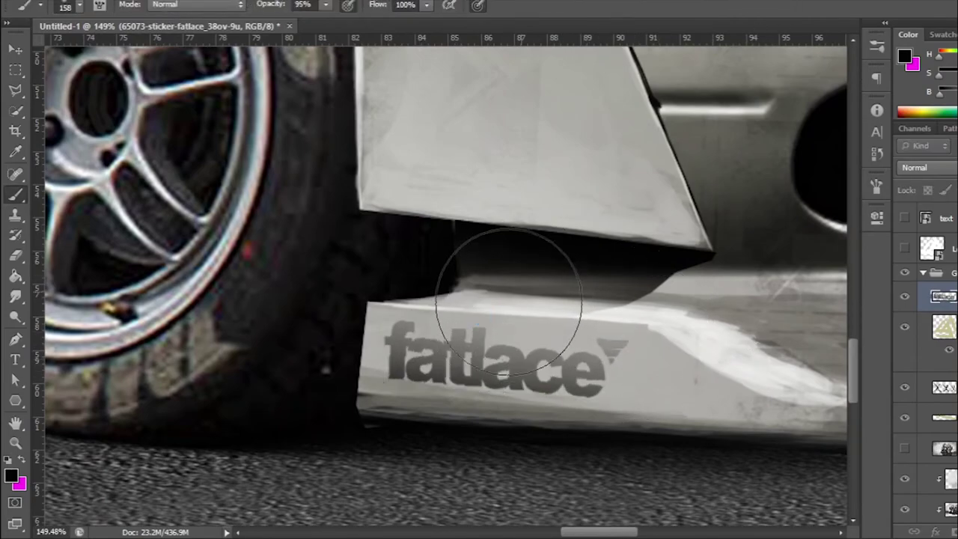
scroll(506, 278, "down", 4)
scroll(501, 352, "down", 2)
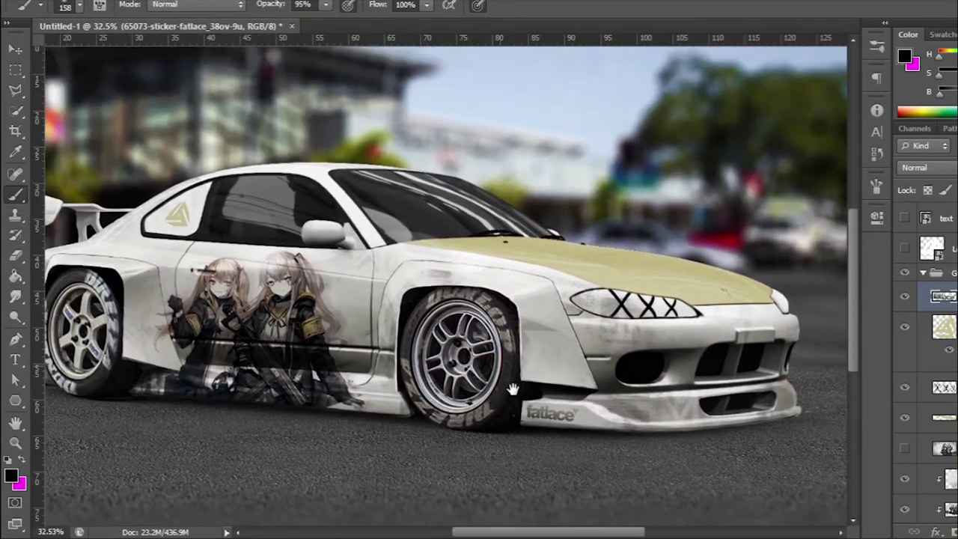
left_click_drag(498, 365, 540, 378)
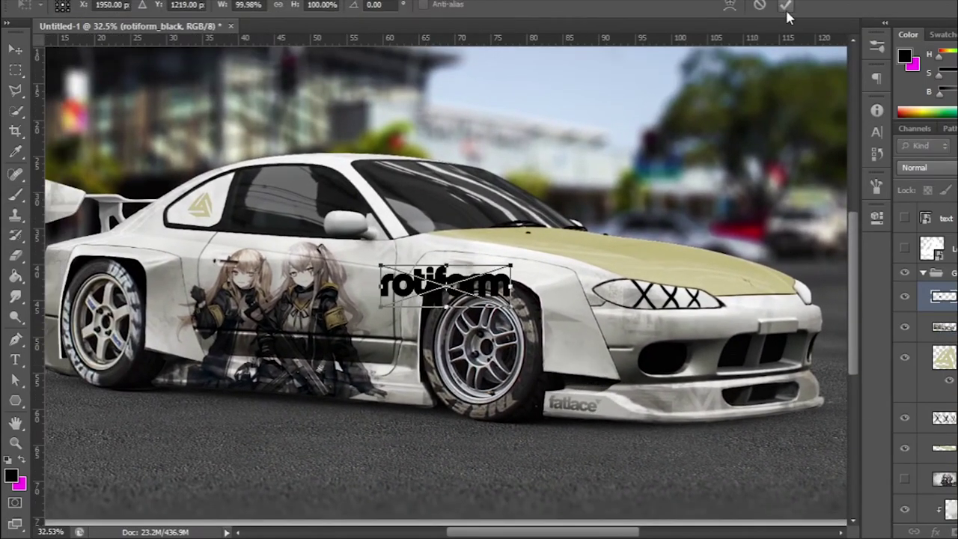
Commit the rotiform logo placement and move it onto the front bumper.
left_click(785, 6)
key("v")
left_click_drag(460, 286, 778, 307)
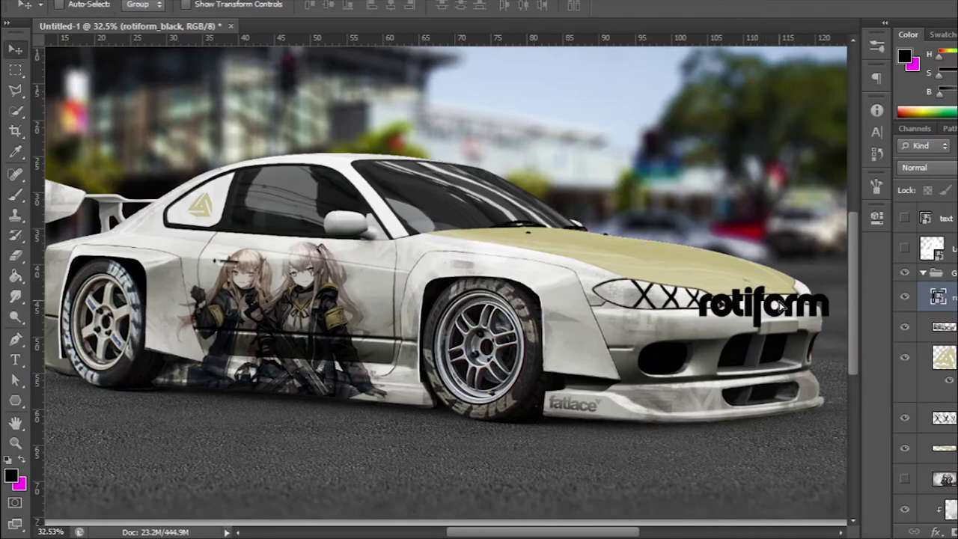
scroll(778, 306, "up", 3)
scroll(778, 307, "up", 3)
scroll(673, 292, "down", 1)
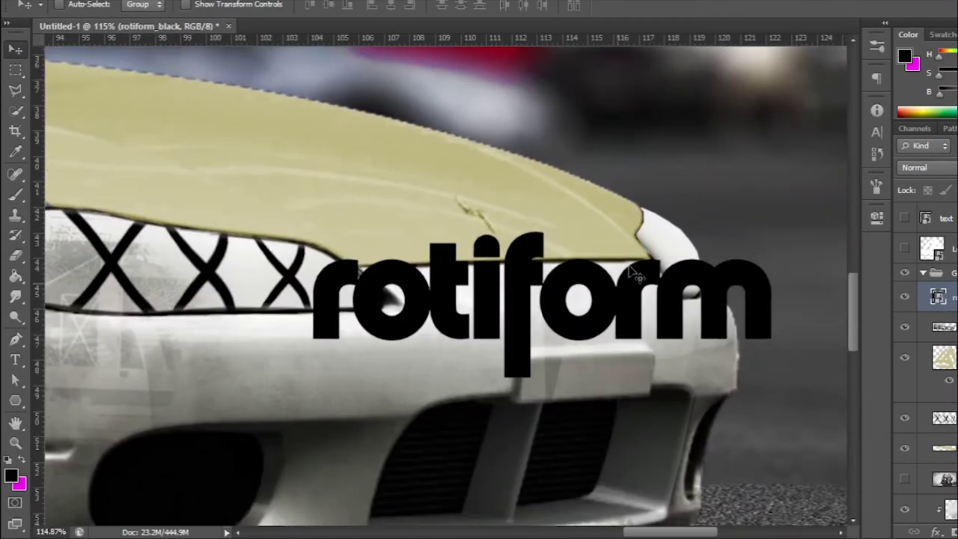
Scale the rotiform logo to about 44%, then skew and flatten it along the bumper.
key("ctrl+t")
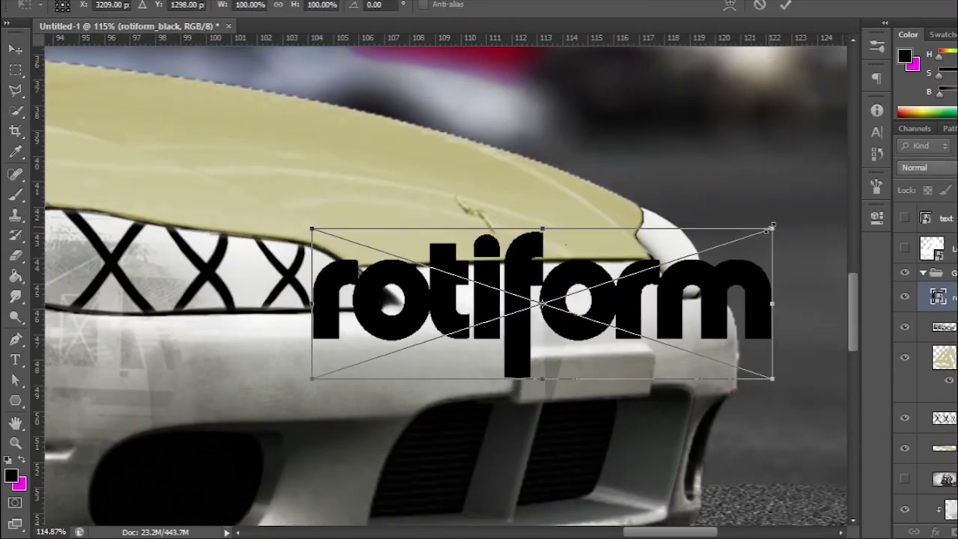
left_click_drag(772, 226, 643, 271)
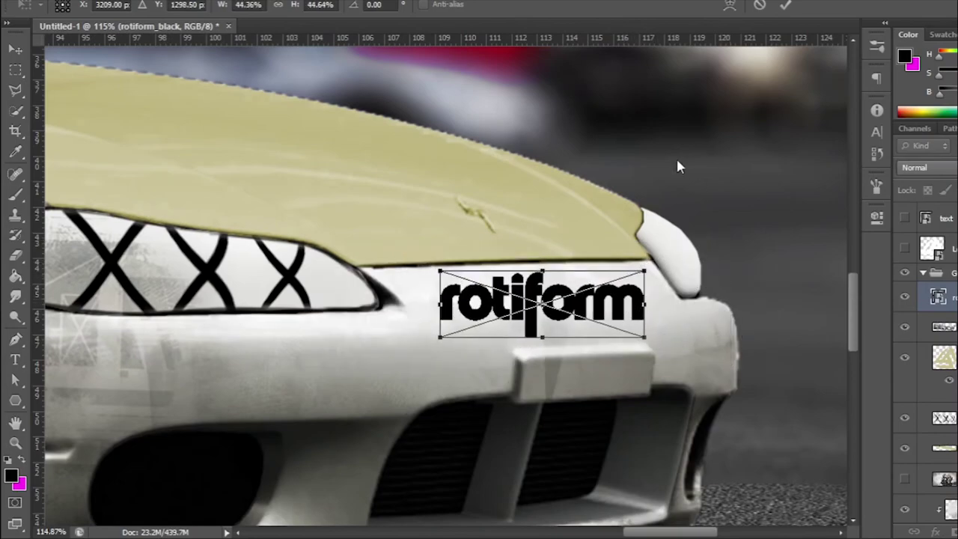
right_click(569, 202)
left_click(577, 300)
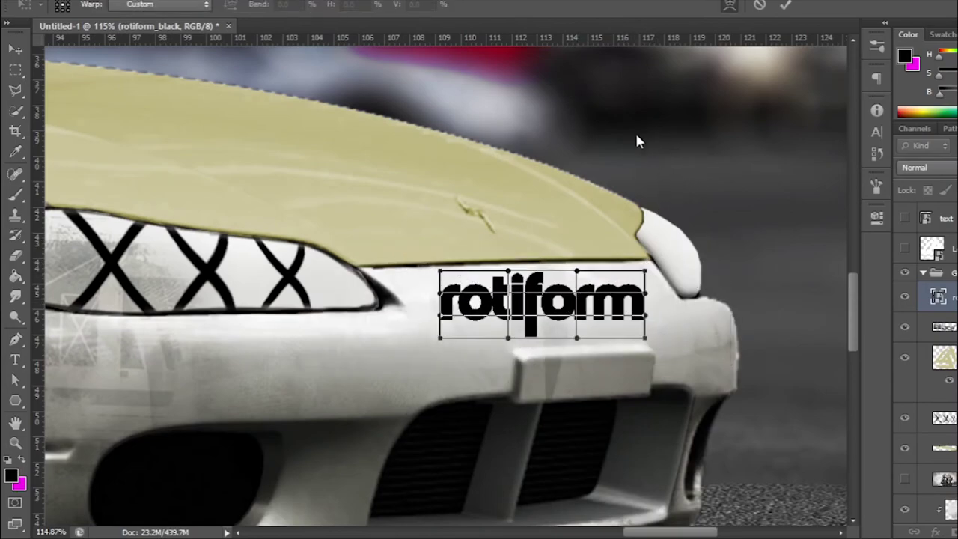
left_click(729, 5)
mouse_move(646, 303)
left_mouse_down()
mouse_move(628, 300)
mouse_move(637, 323)
left_mouse_up()
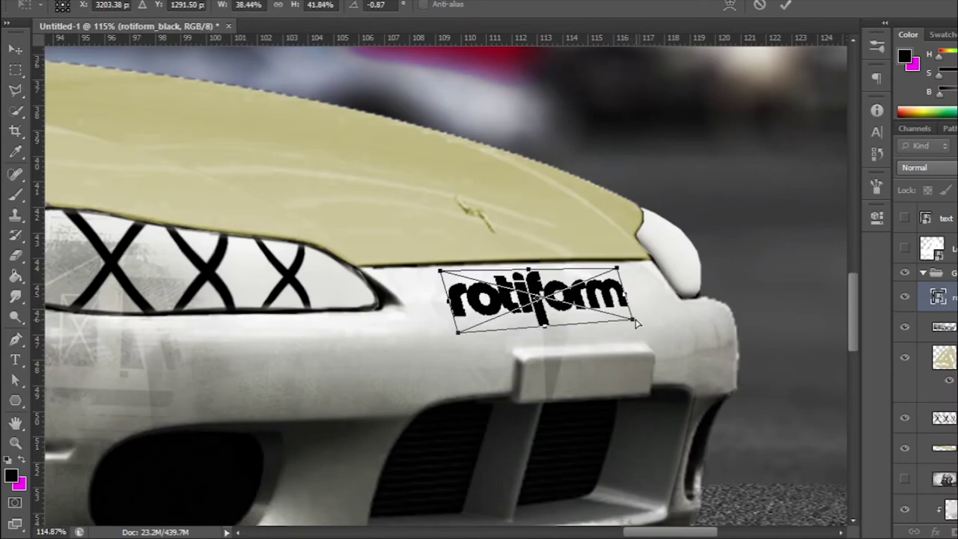
left_click_drag(546, 329, 556, 317)
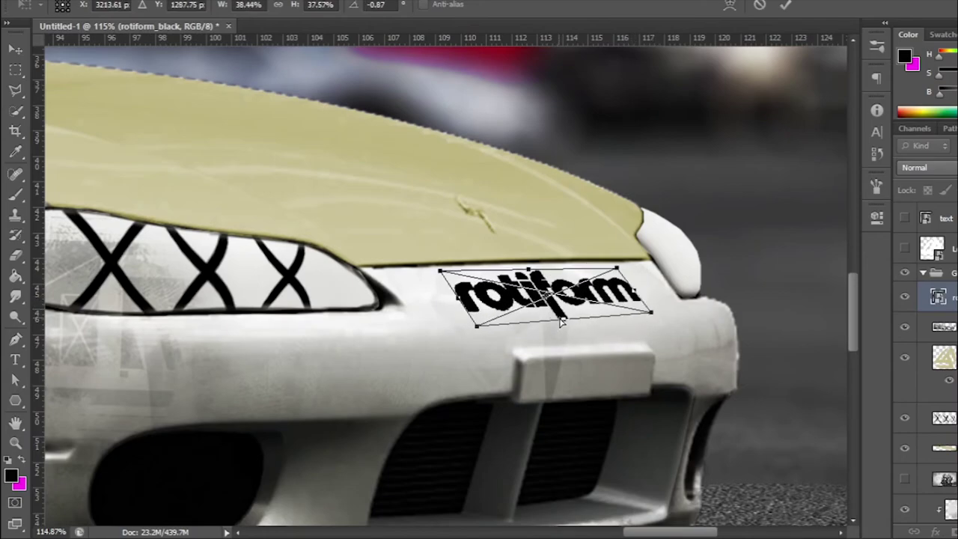
left_click(785, 6)
scroll(717, 222, "up", 2)
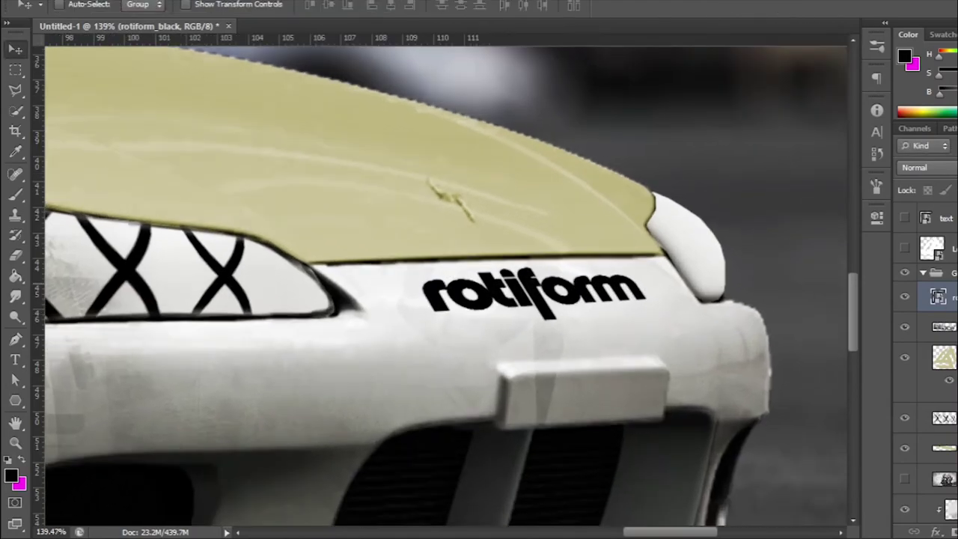
Select the rotiform logo's shape and paint it with the hood's beige.
left_click(943, 296, "ctrl")
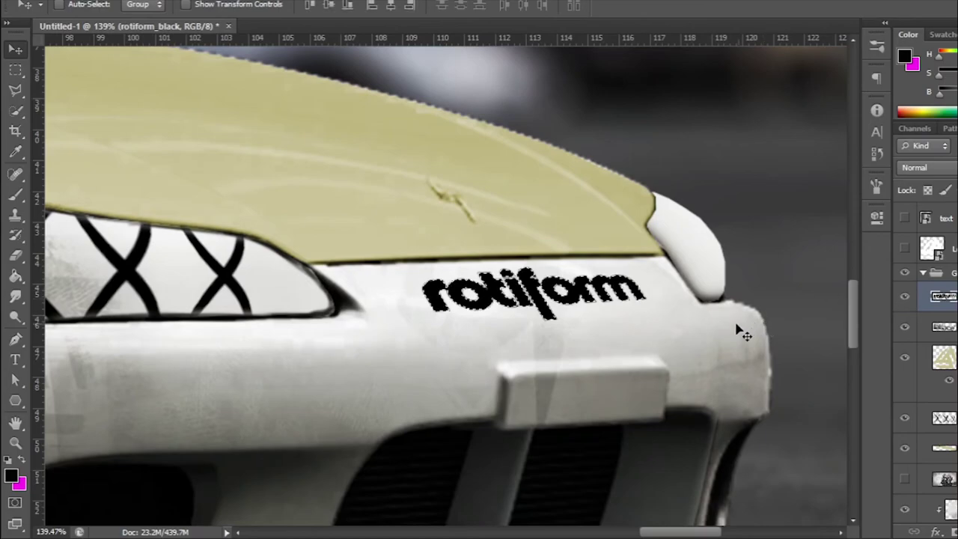
key("b")
left_click(523, 235, "alt")
left_click_drag(612, 264, 582, 274)
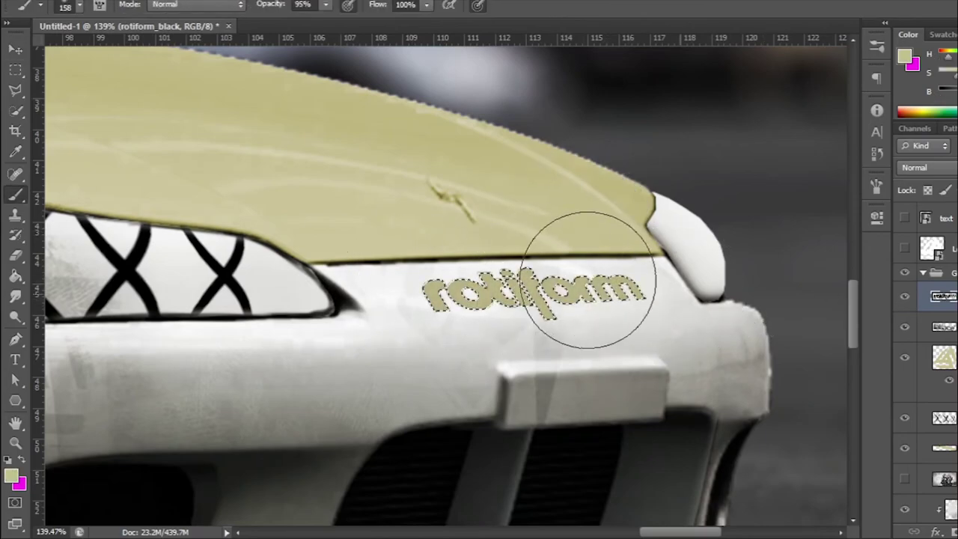
scroll(581, 274, "down", 2)
scroll(556, 297, "up", 1)
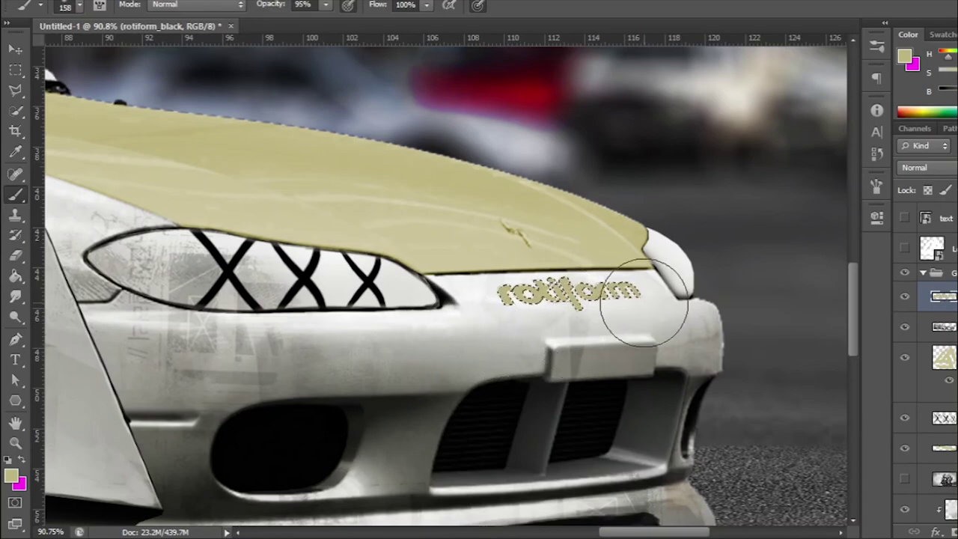
key("bracketright")
key("bracketright")
key("bracketright")
left_click_drag(515, 316, 436, 314)
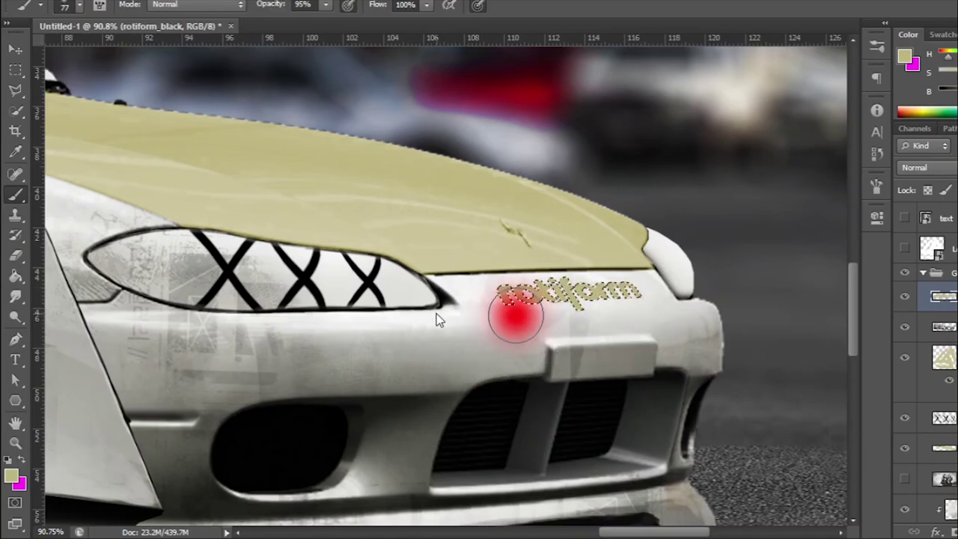
Repaint the logo a darker olive, resample the hood colour, and deselect.
mouse_move(674, 258)
left_mouse_down()
mouse_move(624, 312)
mouse_move(651, 312)
left_mouse_up()
left_click_drag(497, 325, 558, 294)
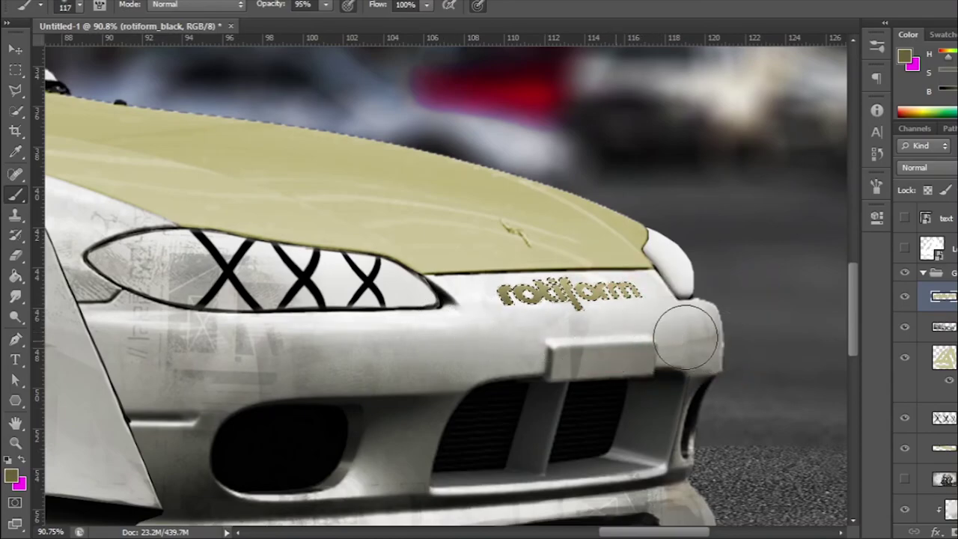
scroll(622, 320, "down", 2)
scroll(622, 320, "up", 3)
key("ctrl+z")
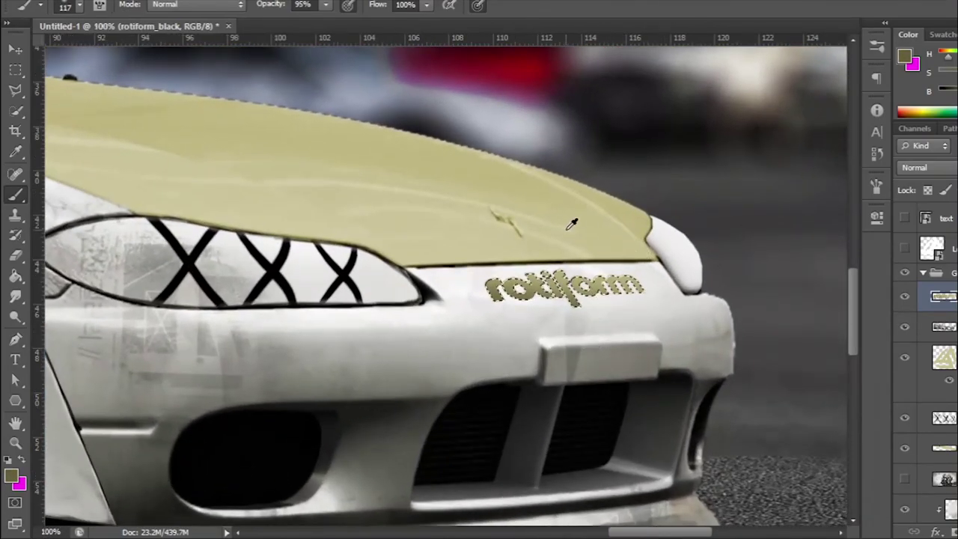
left_click(581, 219, "alt")
scroll(637, 267, "down", 3)
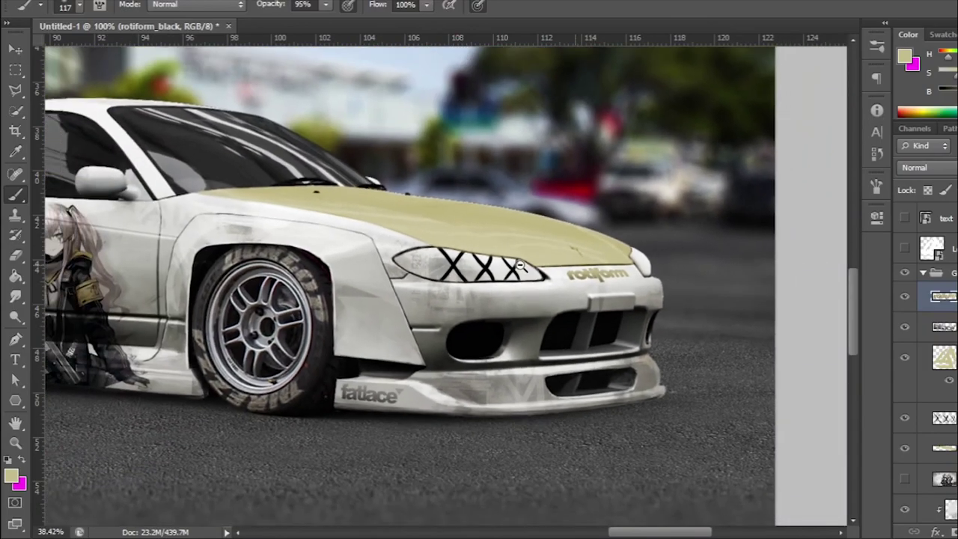
scroll(643, 273, "up", 3)
scroll(659, 281, "up", 1)
key("ctrl+d")
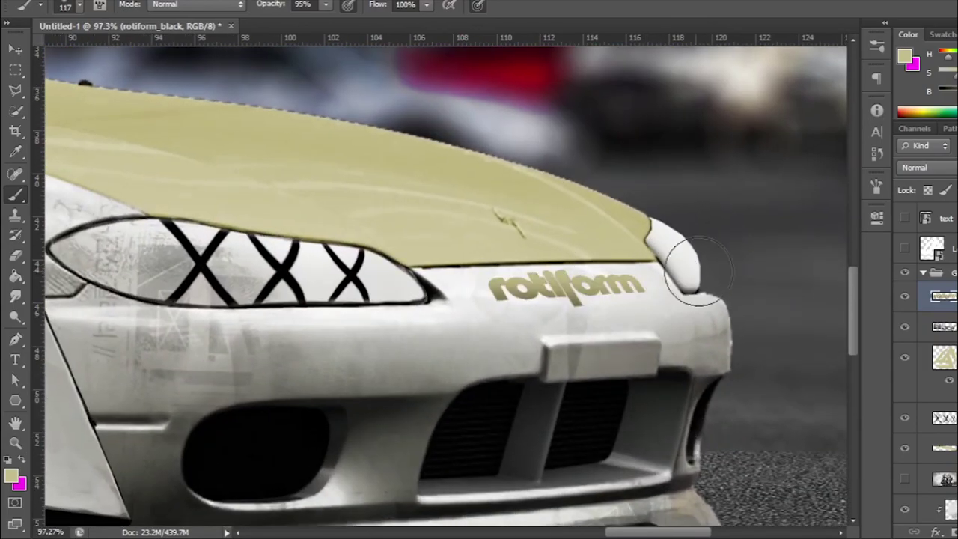